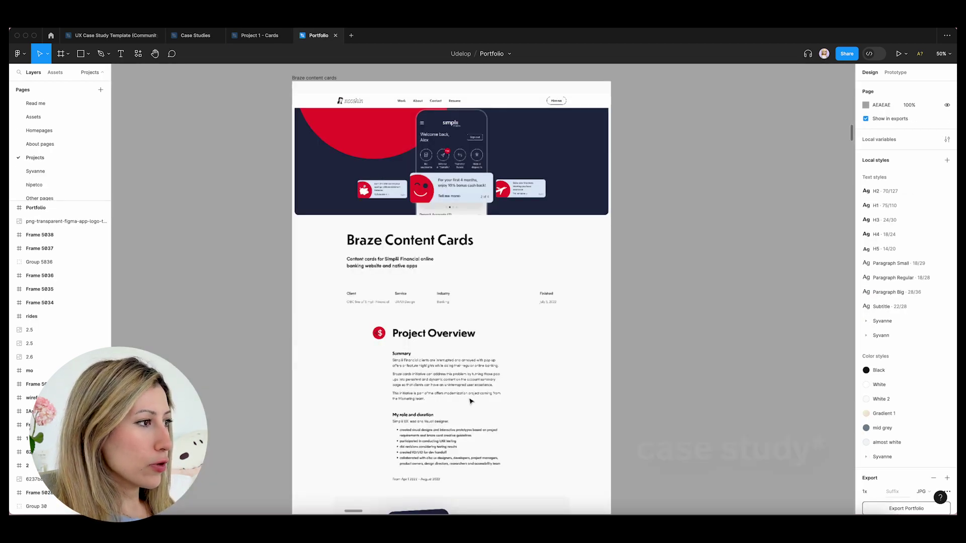
Look through the Braze Content Cards case study from the project overview to the user interaction document
scroll(469, 402, down, 7)
scroll(469, 401, down, 15)
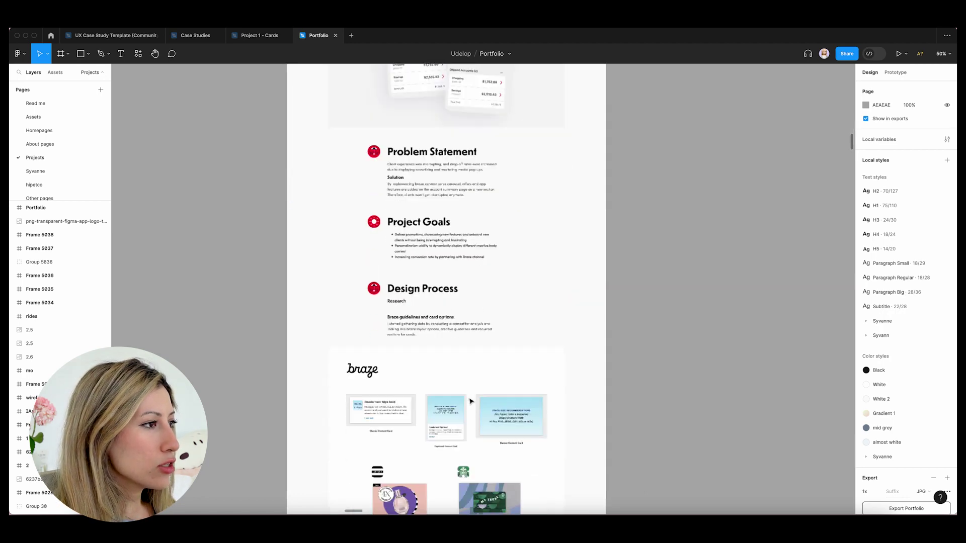
scroll(471, 401, down, 15)
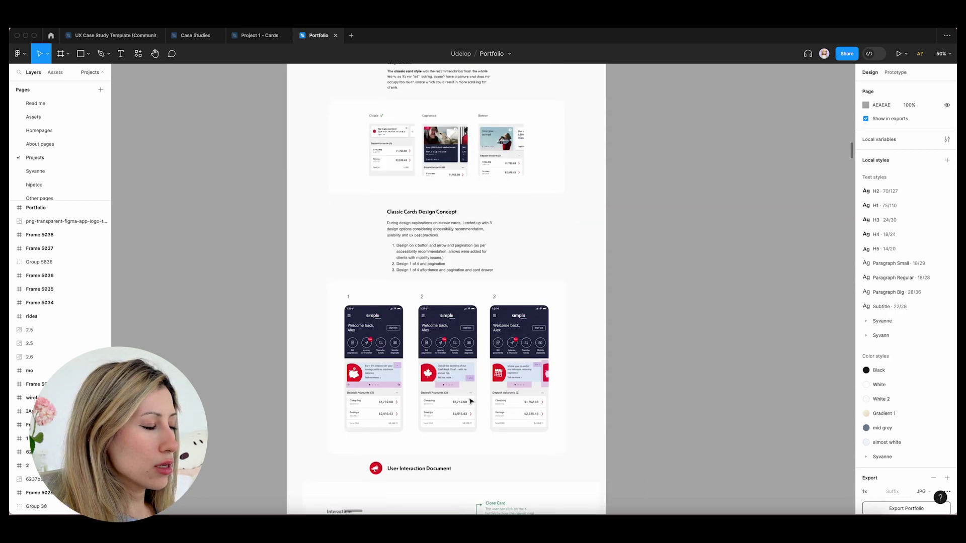
scroll(471, 401, down, 5)
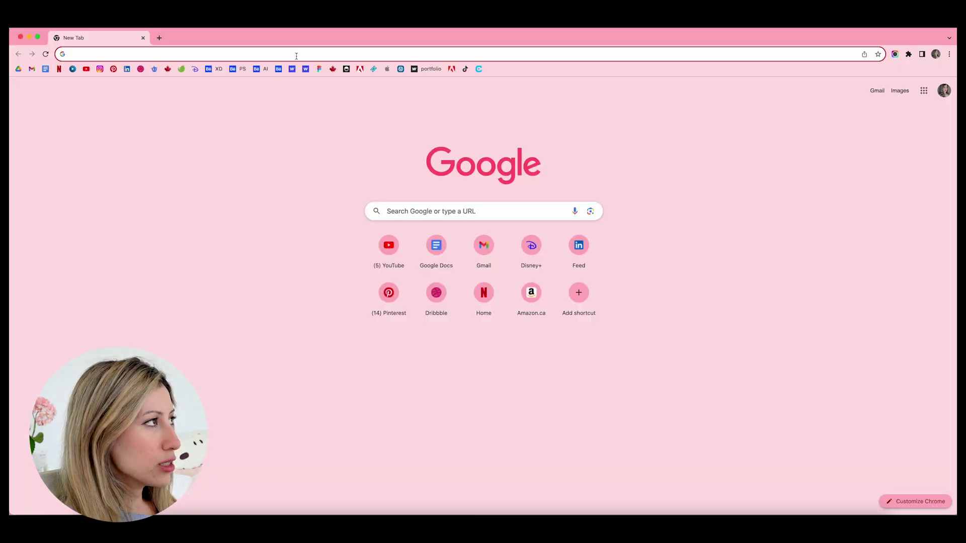
Switch to Chrome and go to the behance.net website
text(behance.ne)
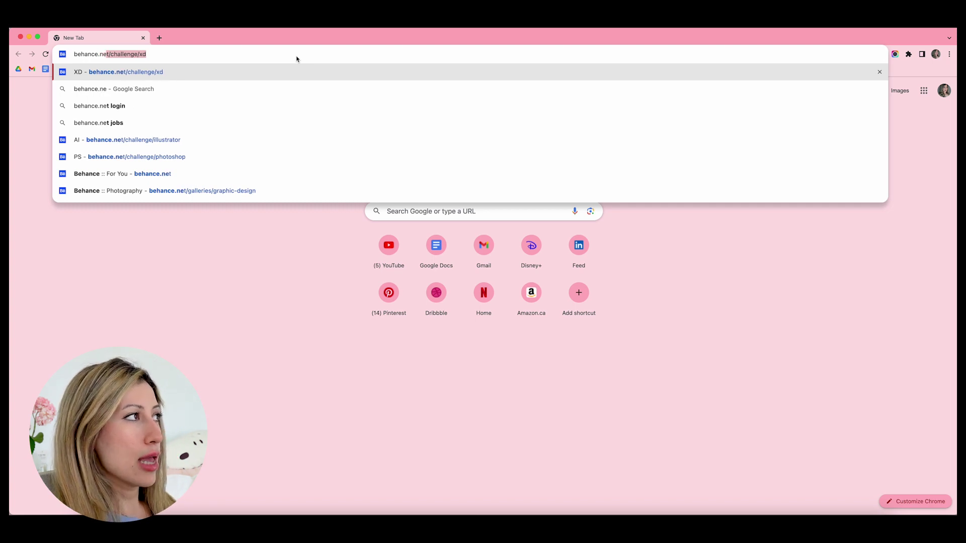
text(t)
key(Return)
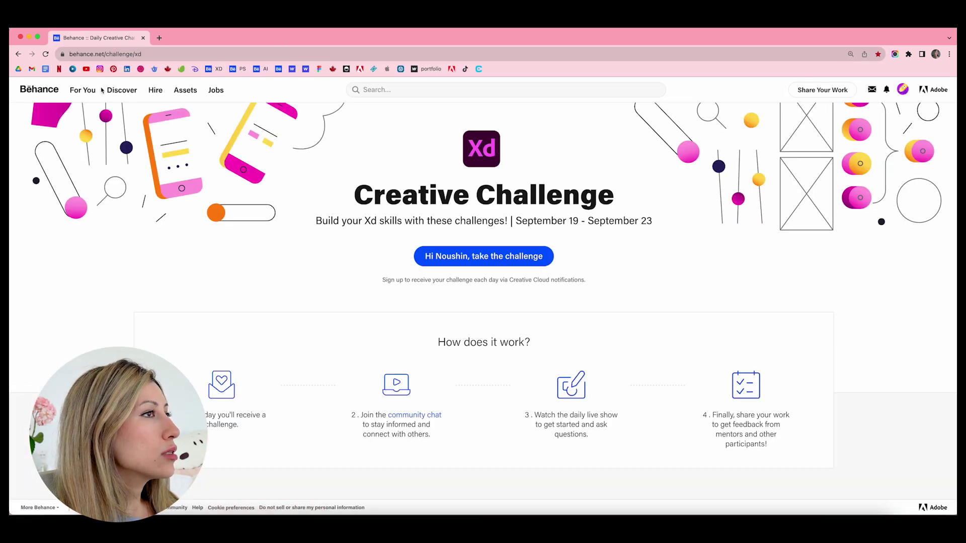
Browse the Discover galleries to the UI/UX category and open the GoodNotes branding and mobile app project
click(119, 91)
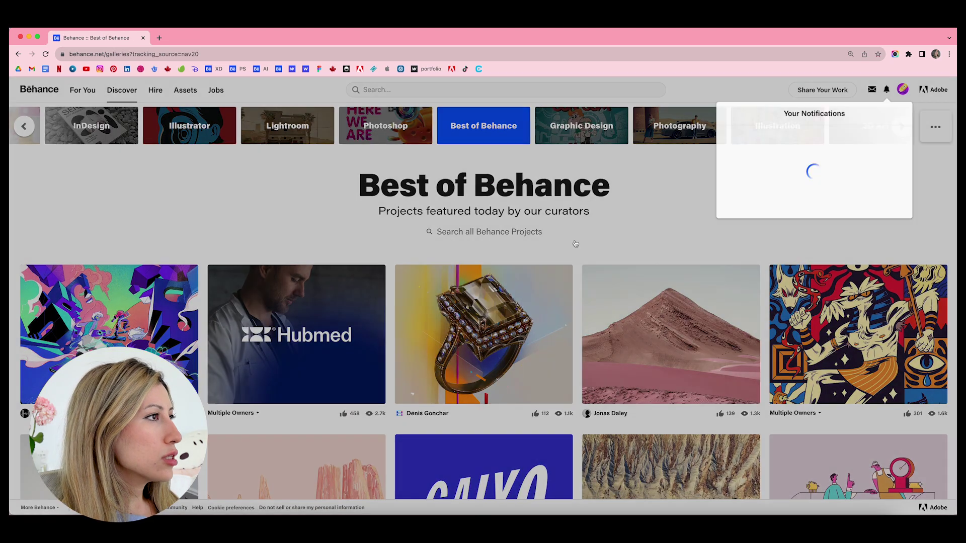
click(575, 244)
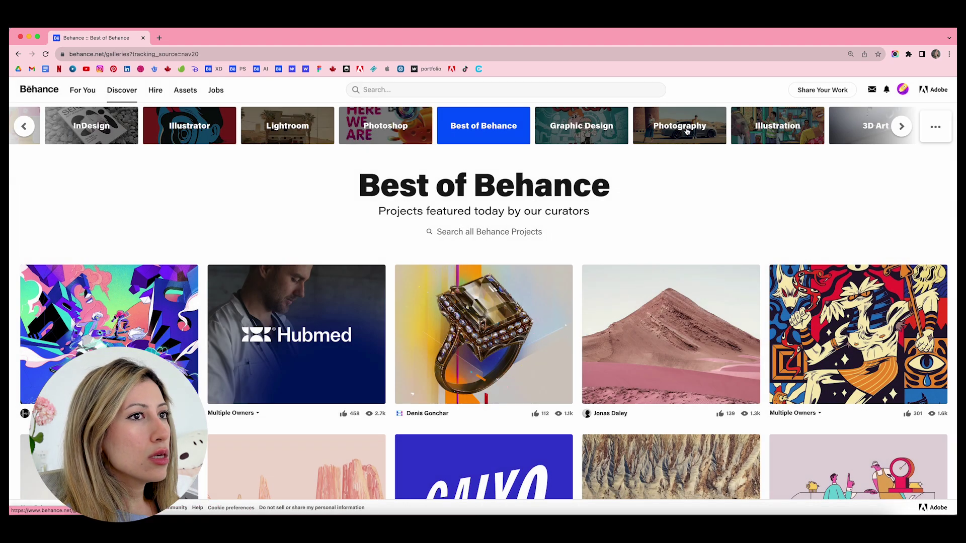
click(901, 126)
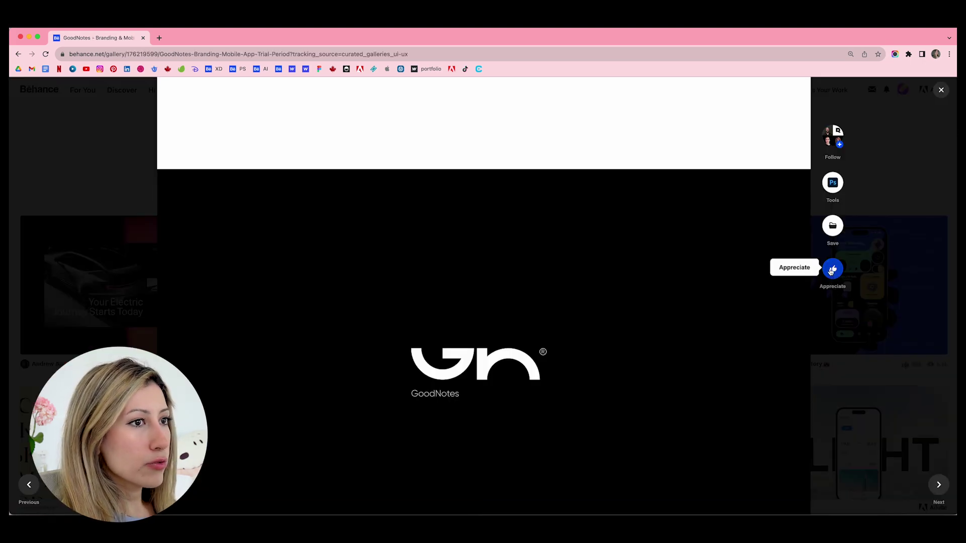
Appreciate the GoodNotes project and save it to the Case study moodboard
click(831, 271)
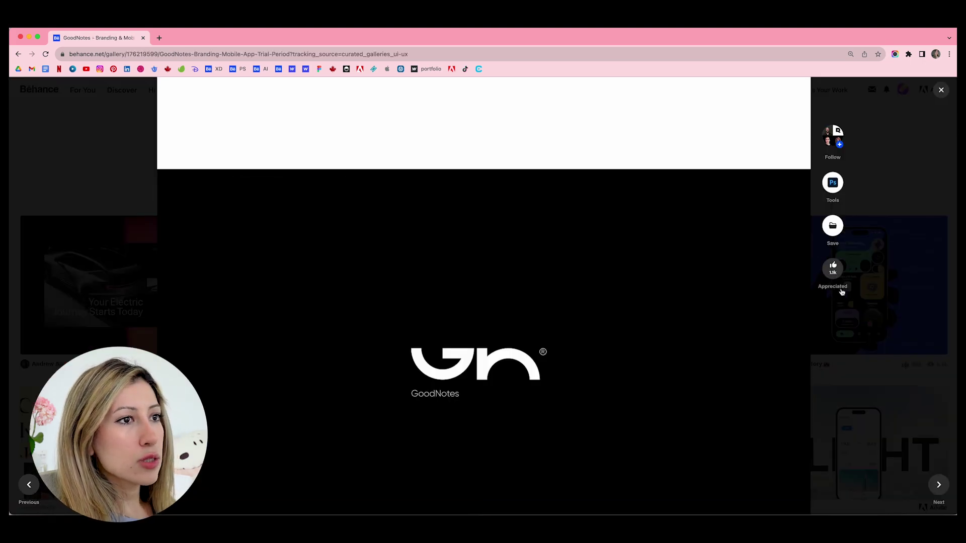
click(833, 225)
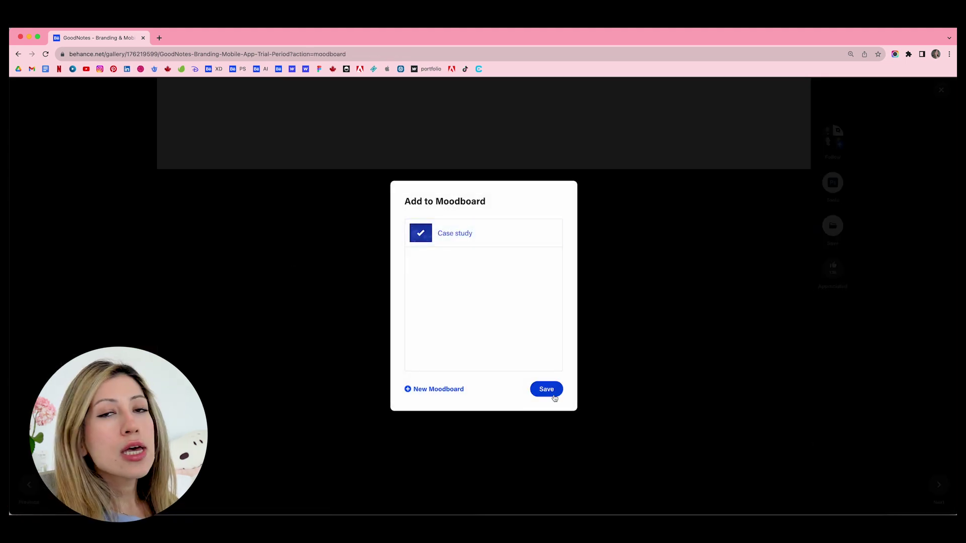
click(546, 390)
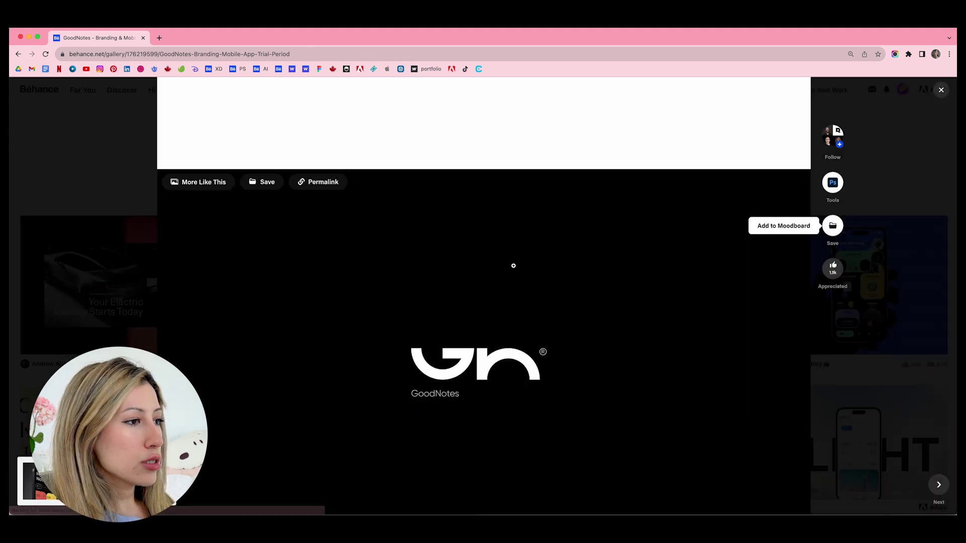
Examine the GoodNotes project's layout, typeface, mockups and imagery, and close it to return to the UI/UX gallery
scroll(516, 260, down, 2)
scroll(517, 260, down, 10)
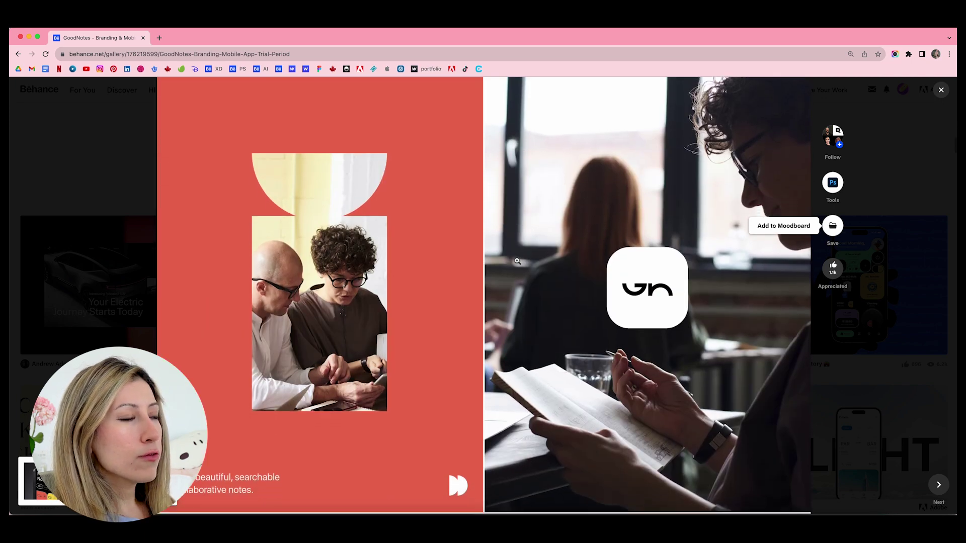
scroll(516, 260, down, 2)
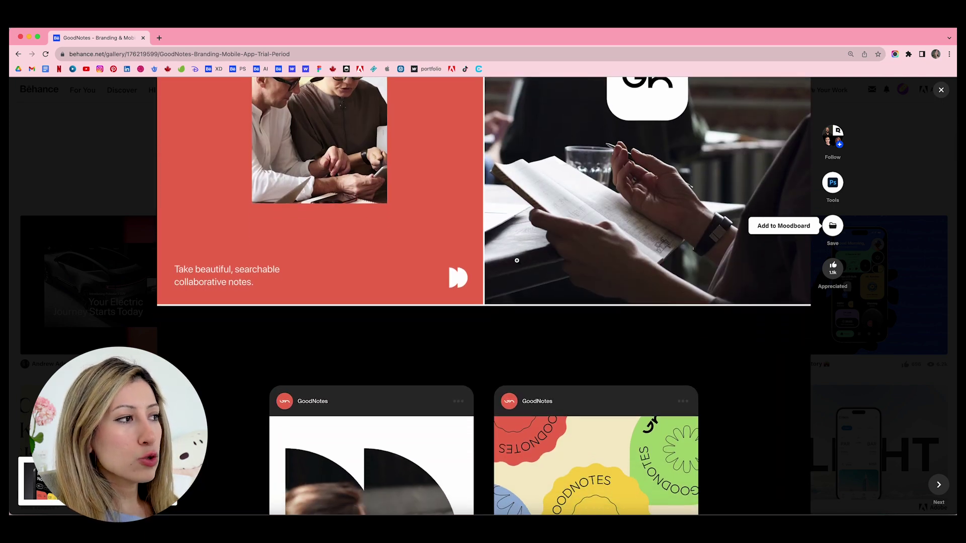
scroll(517, 260, down, 10)
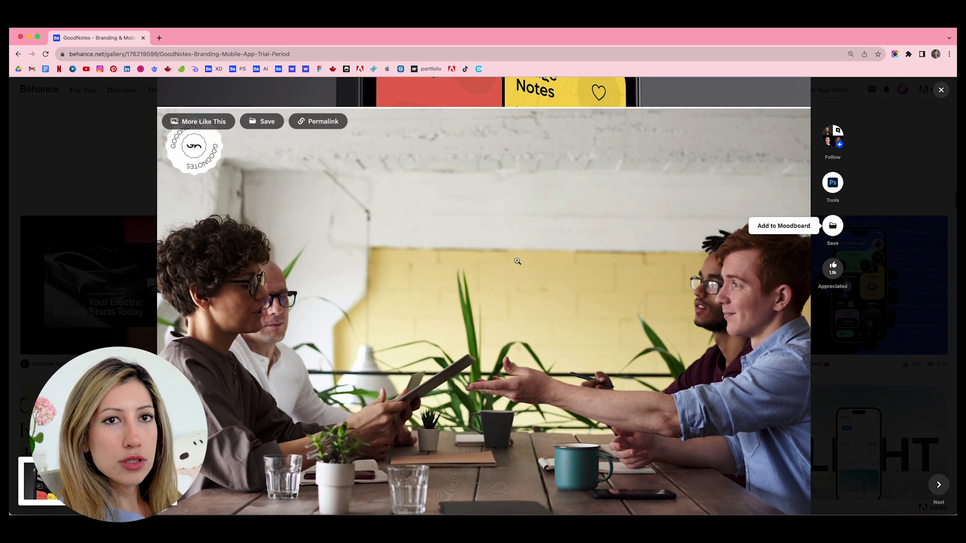
scroll(516, 260, down, 10)
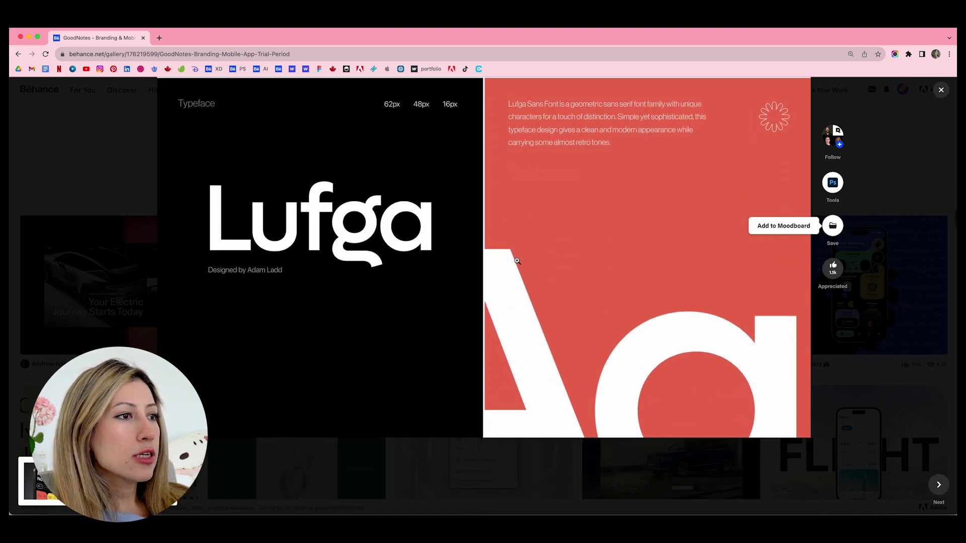
scroll(516, 261, down, 10)
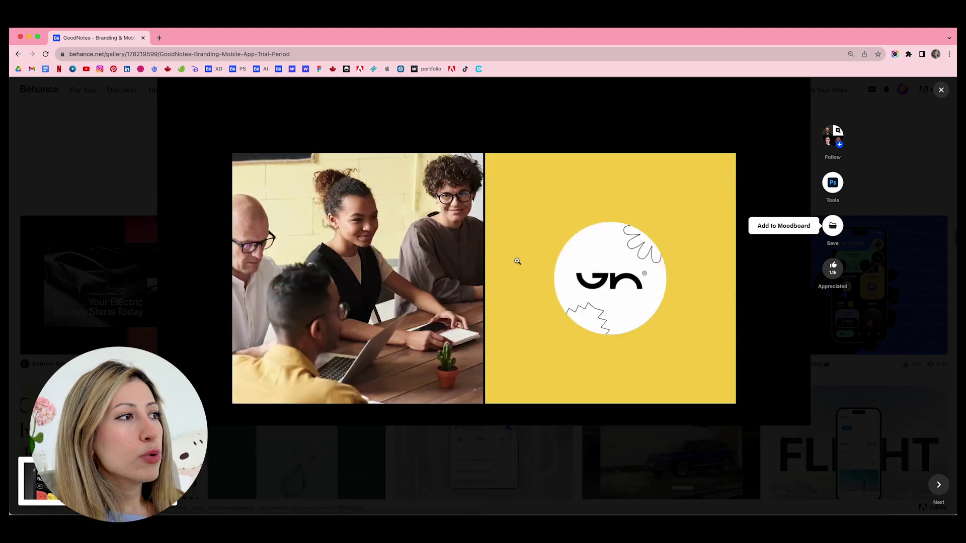
scroll(516, 260, down, 10)
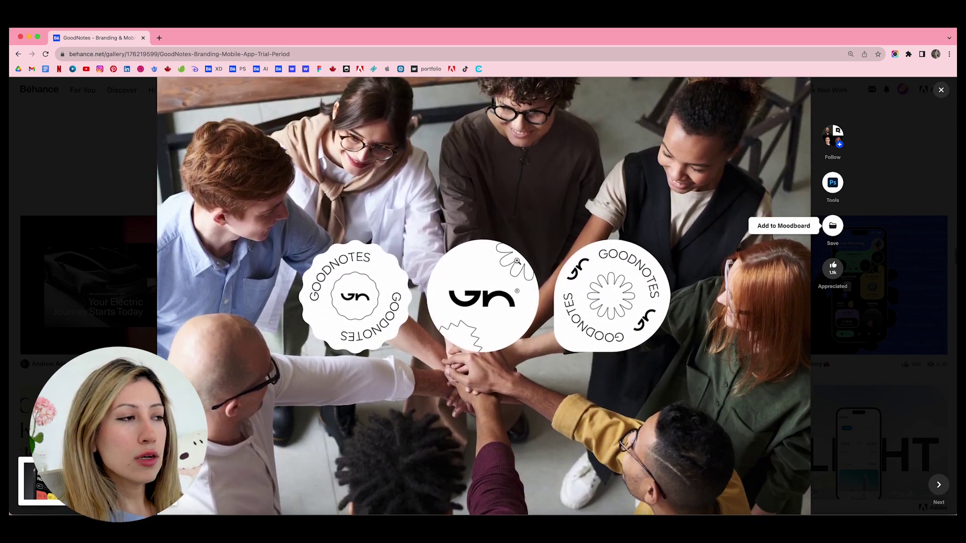
scroll(516, 261, down, 10)
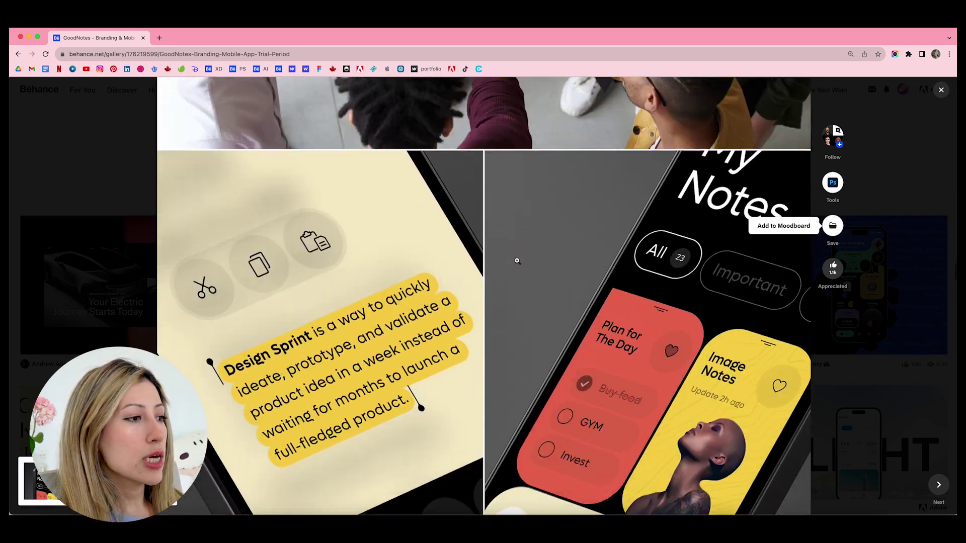
scroll(517, 260, down, 10)
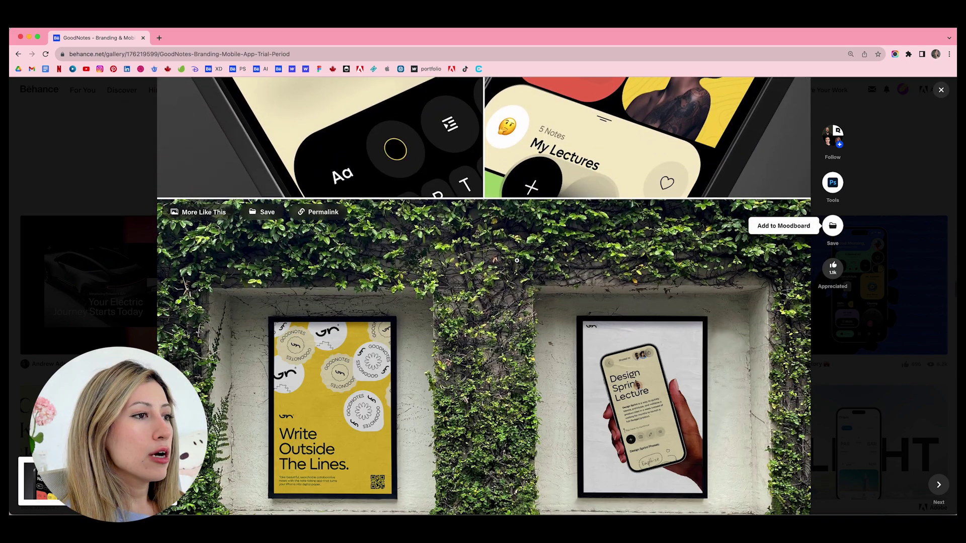
scroll(516, 261, down, 8)
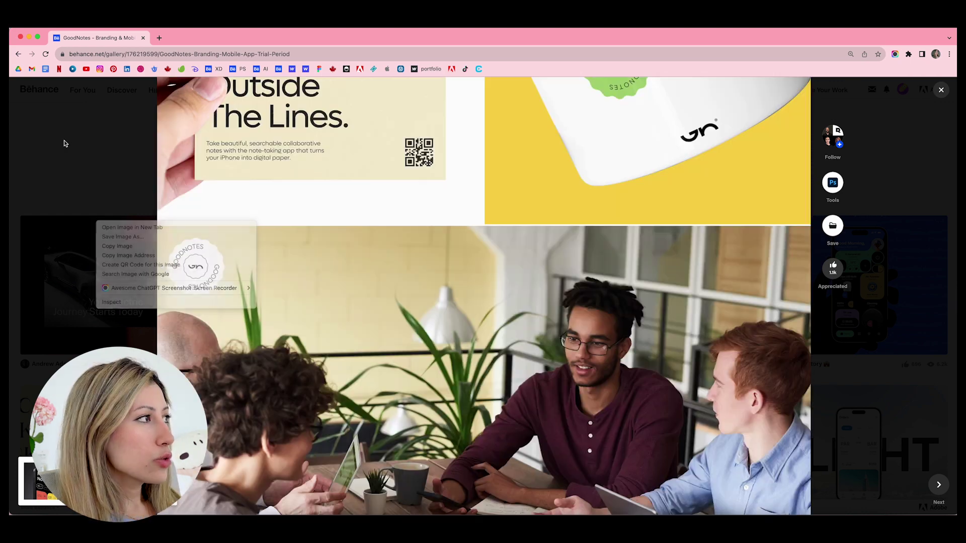
click(63, 165)
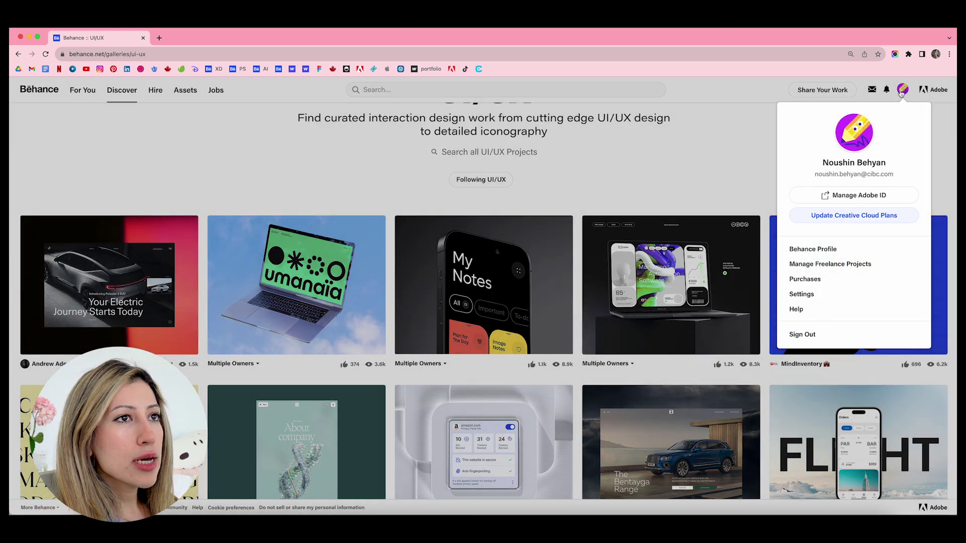
Go to the moodboards on the Behance profile, open the Case study moodboard and open its My Notes project
mouse_move(886, 89)
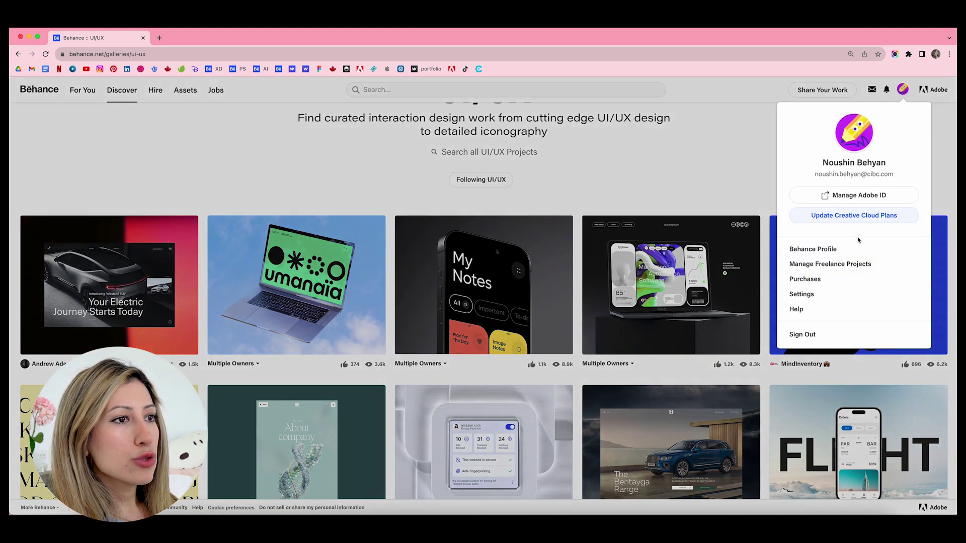
click(812, 250)
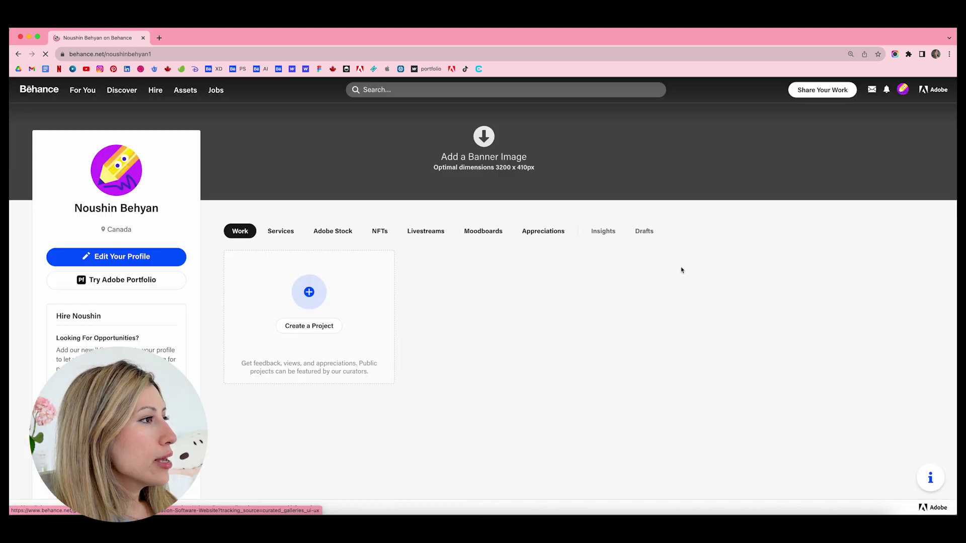
scroll(268, 245, down, 1)
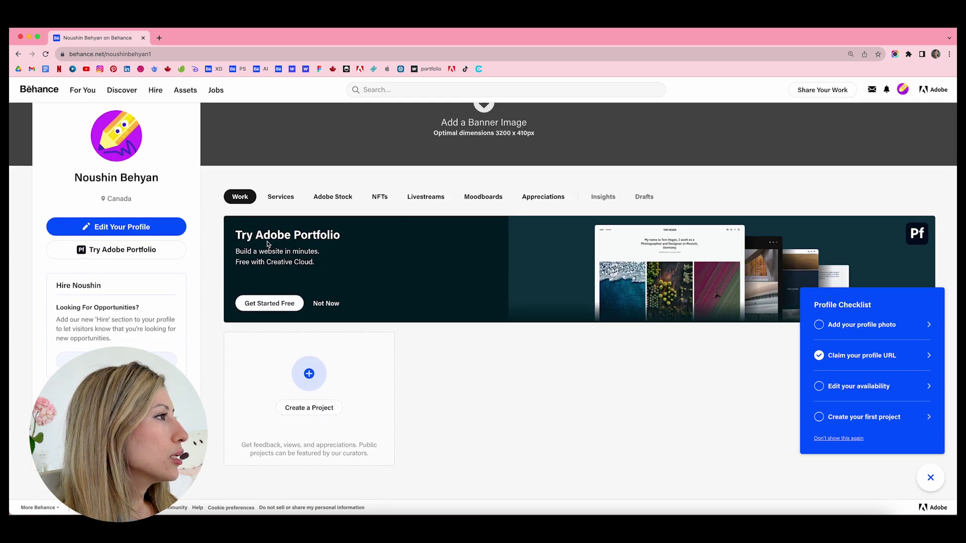
click(497, 198)
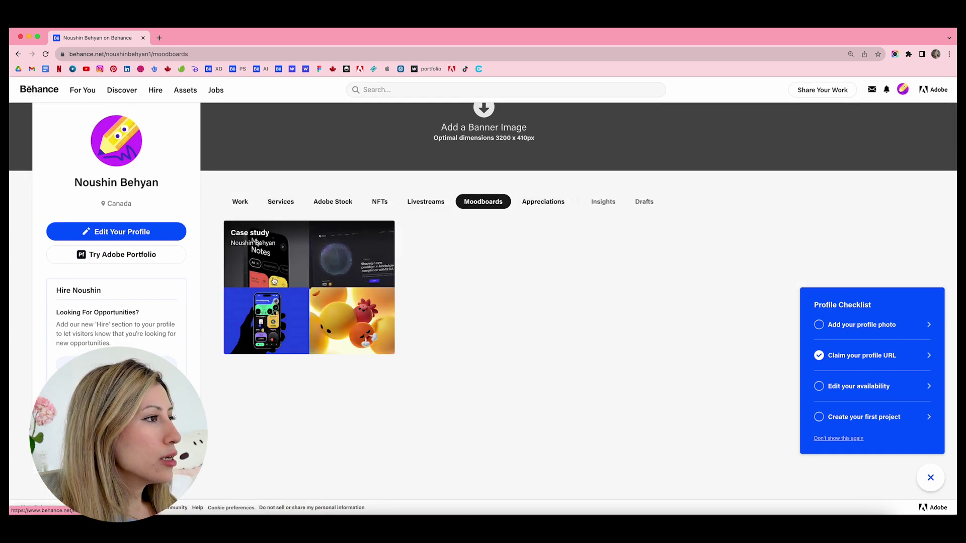
click(274, 281)
scroll(299, 402, down, 1)
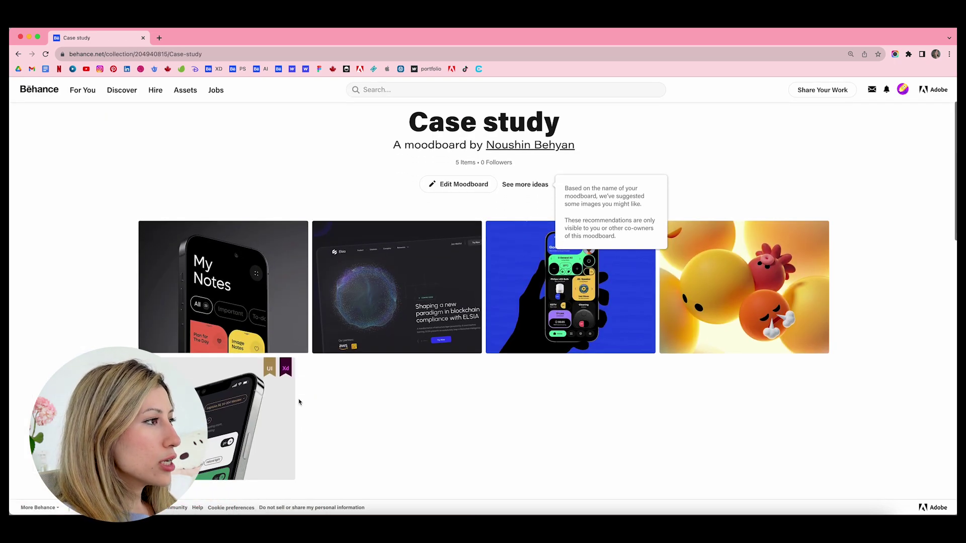
click(246, 301)
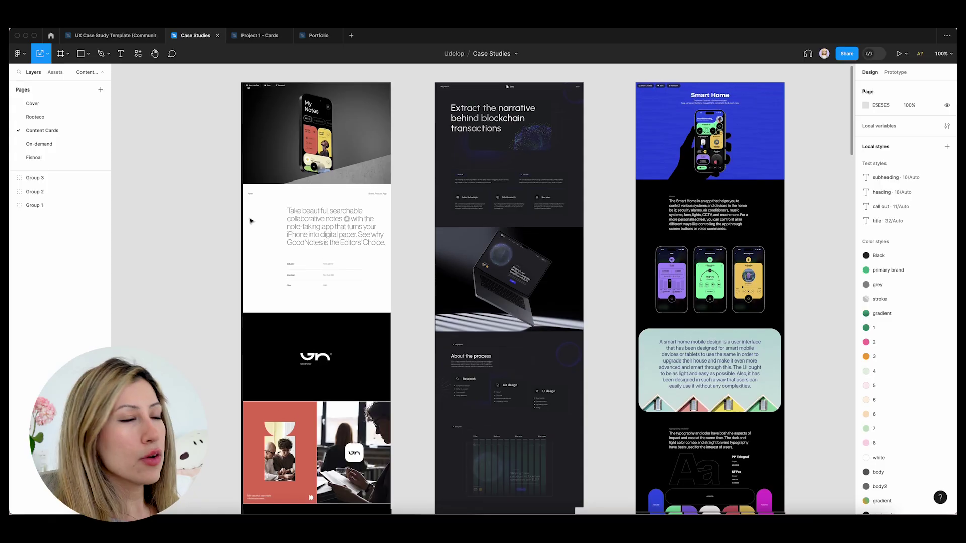
Switch to the Case Studies file in Figma and compare the GoodNotes, ELSIA and Smart Home case study layouts
scroll(251, 221, up, 1)
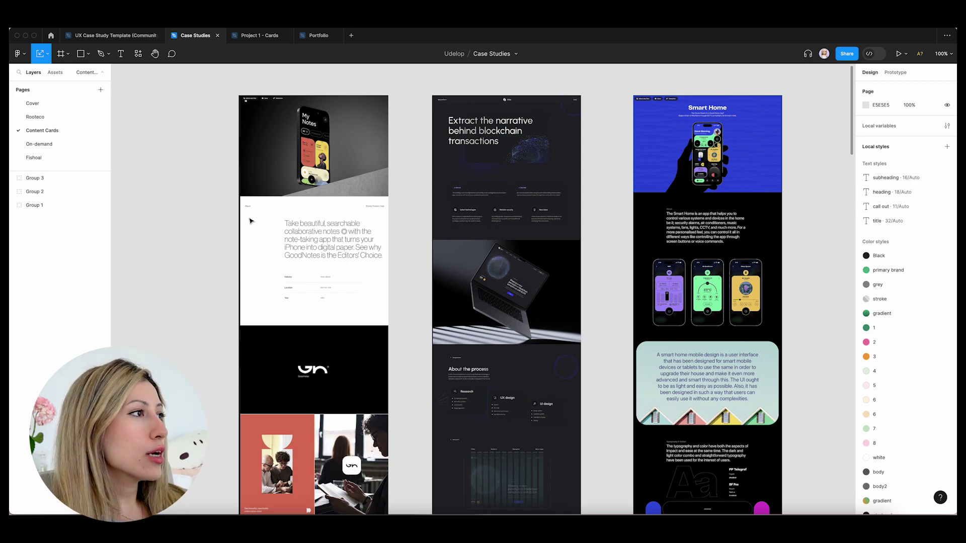
scroll(251, 220, down, 10)
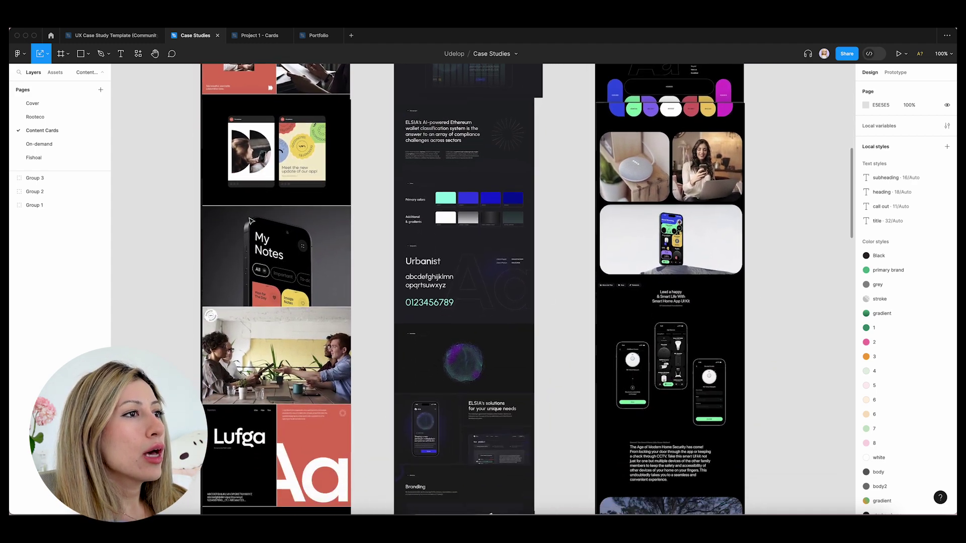
scroll(251, 221, up, 5)
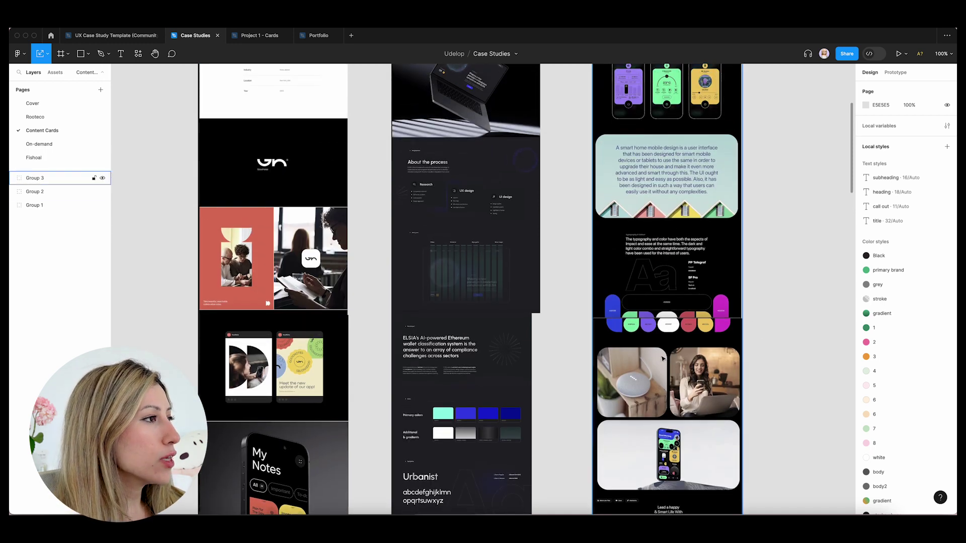
scroll(549, 382, down, 1)
scroll(549, 382, down, 10)
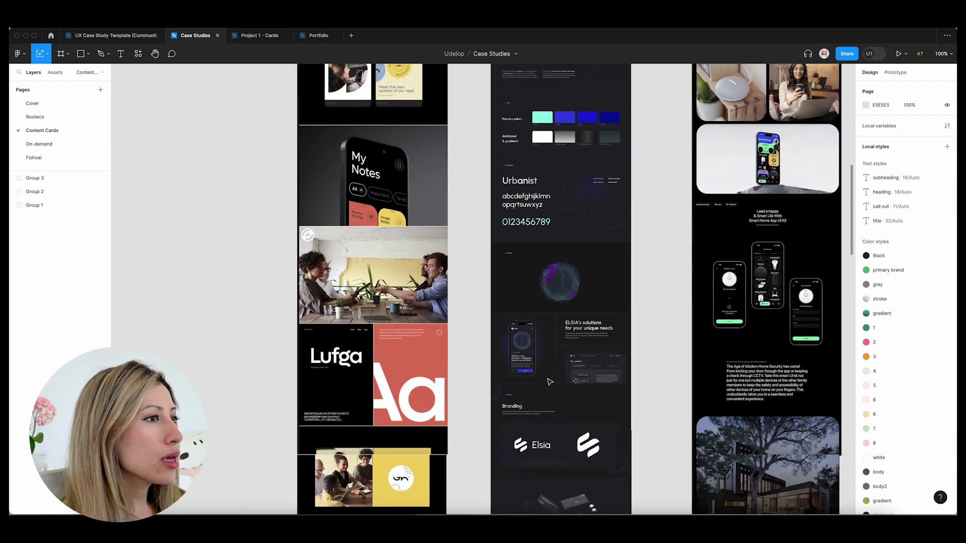
scroll(550, 382, up, 5)
scroll(549, 381, left, 2)
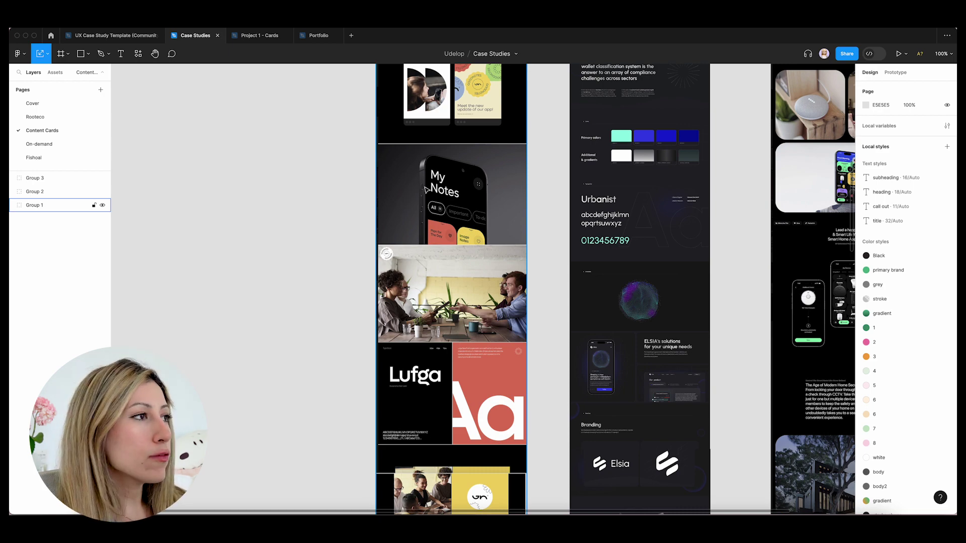
scroll(384, 268, up, 15)
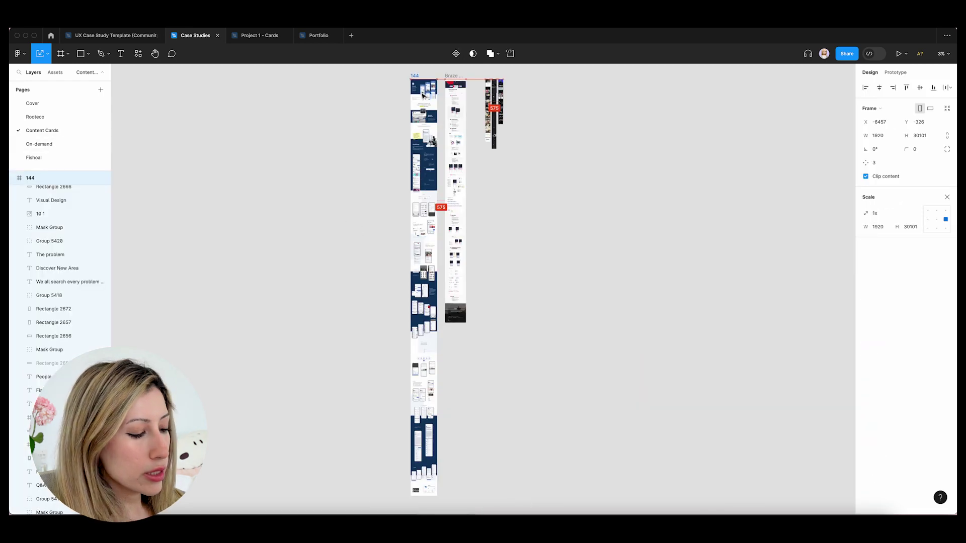
Move frame 144 slightly left to about X -6629, away from the Braze frame, and view its upper sections up close
drag(423, 96, 420, 96)
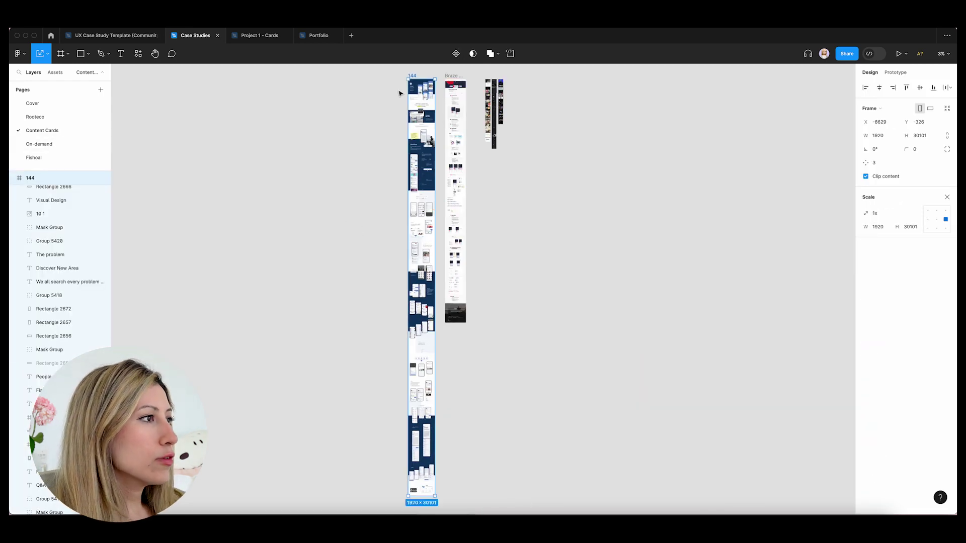
key(super+equal)
scroll(454, 108, left, 3)
scroll(454, 108, up, 2)
scroll(455, 108, up, 10)
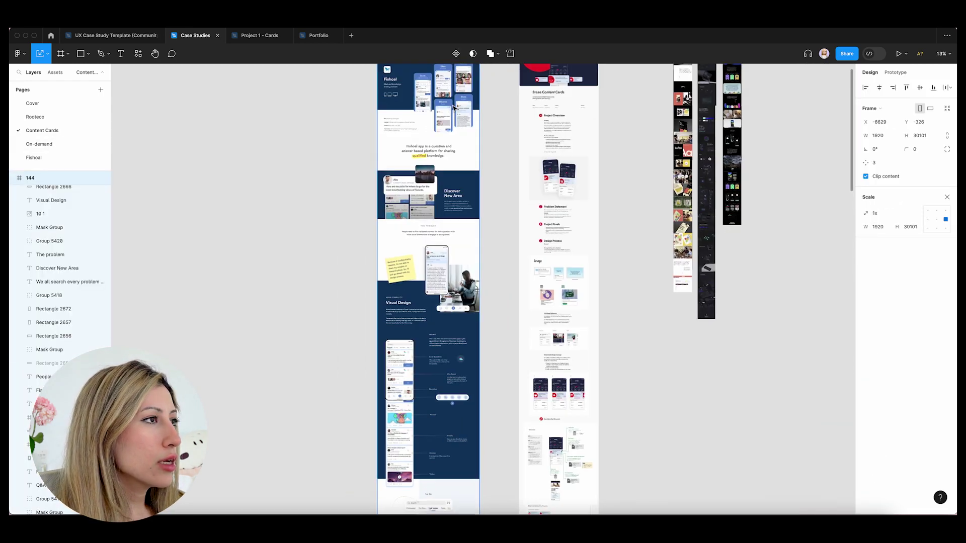
Examine the Fishoal case study's cover, project details, intro statement, problem section and opening of the Visual Design section in frame 144
scroll(455, 108, up, 10)
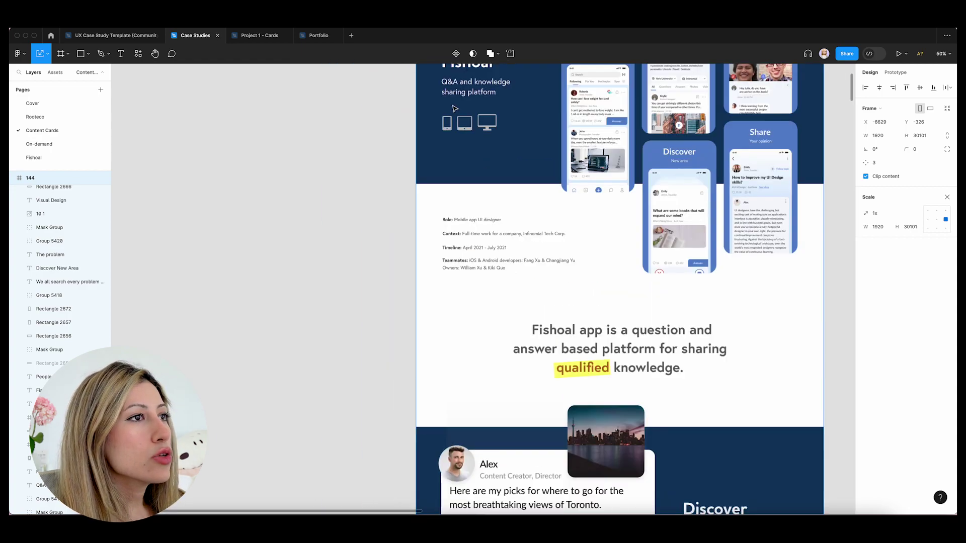
scroll(455, 108, up, 5)
scroll(454, 109, right, 3)
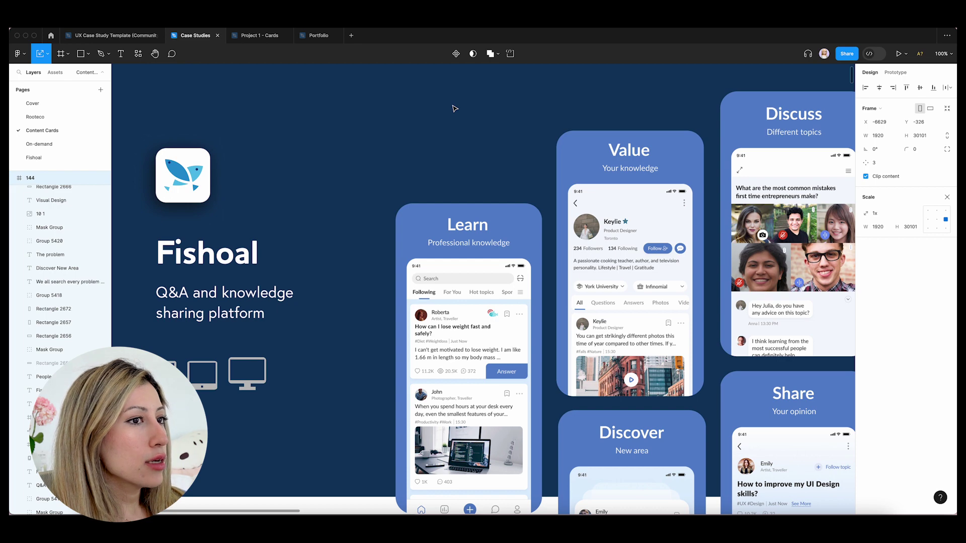
scroll(455, 108, down, 5)
scroll(455, 108, down, 5)
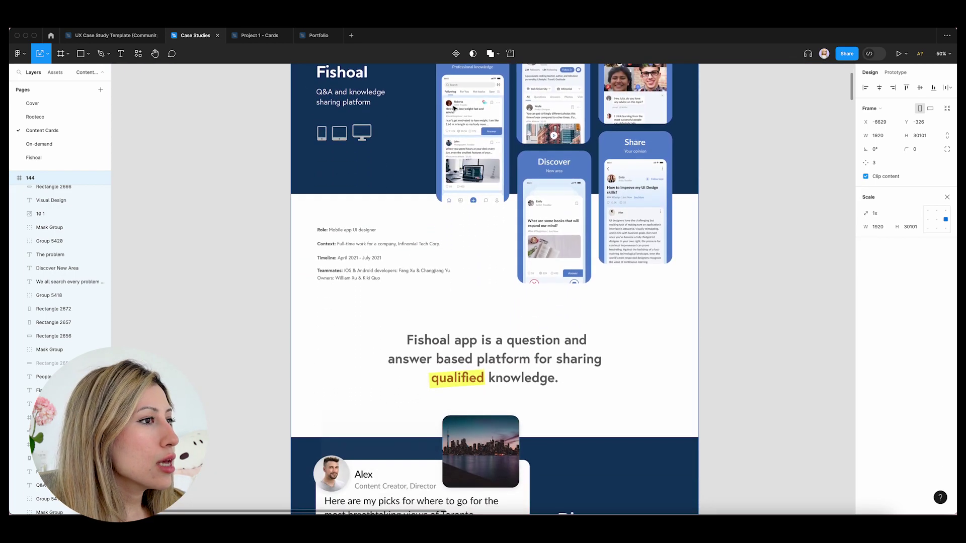
scroll(454, 108, down, 5)
scroll(455, 108, down, 5)
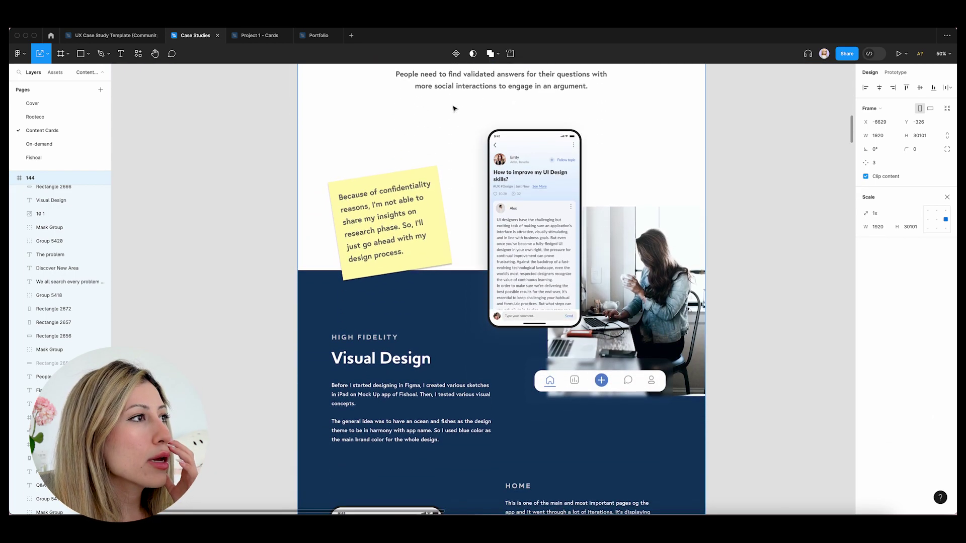
scroll(454, 108, down, 3)
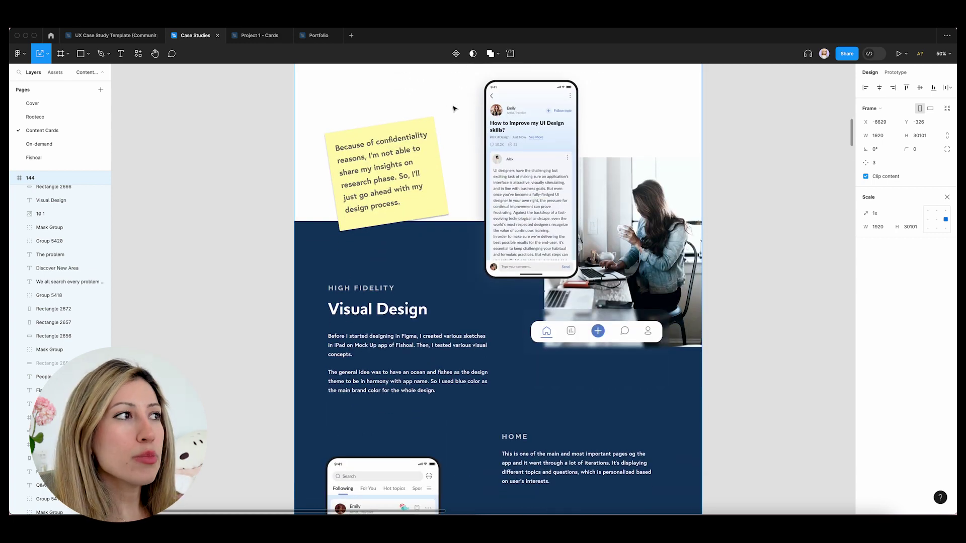
Examine how the Fishoal case study presents its app screens, from the annotated Home section down to the Setting section
scroll(455, 108, down, 10)
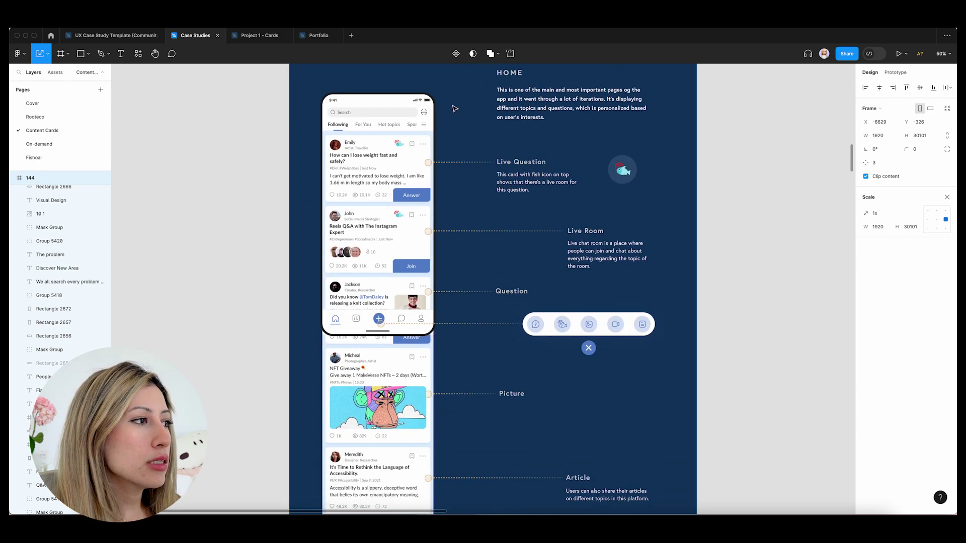
scroll(454, 108, down, 14)
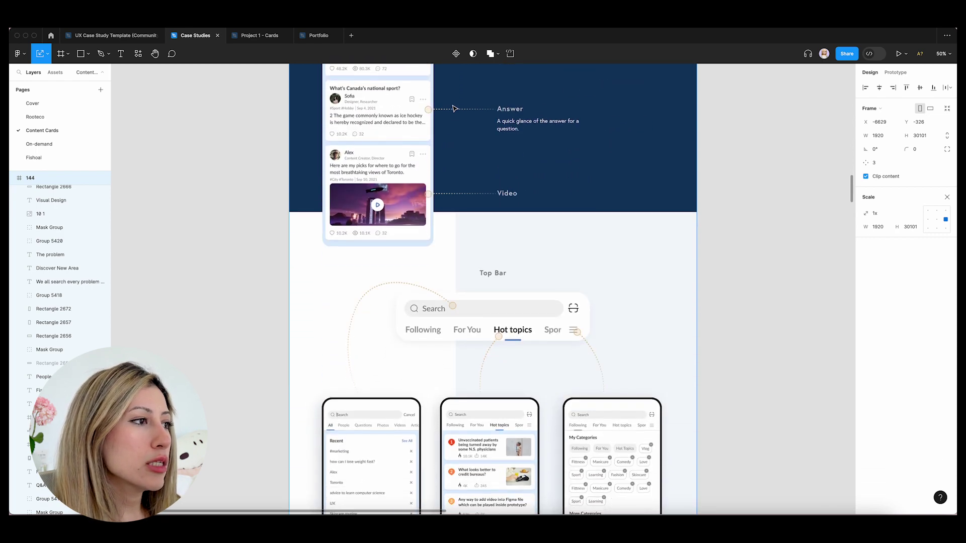
scroll(454, 108, down, 5)
scroll(454, 108, up, 2)
scroll(454, 108, down, 11)
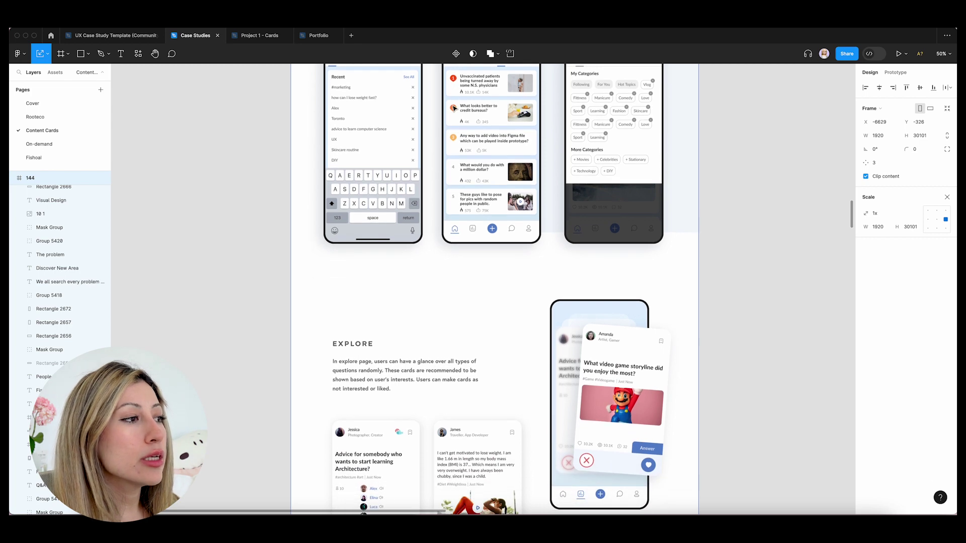
scroll(454, 109, down, 2)
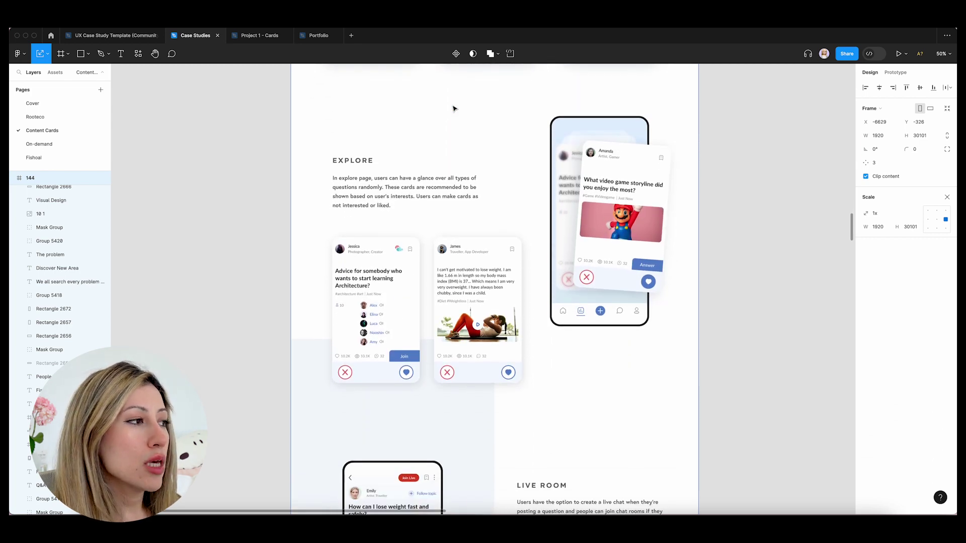
scroll(455, 108, down, 11)
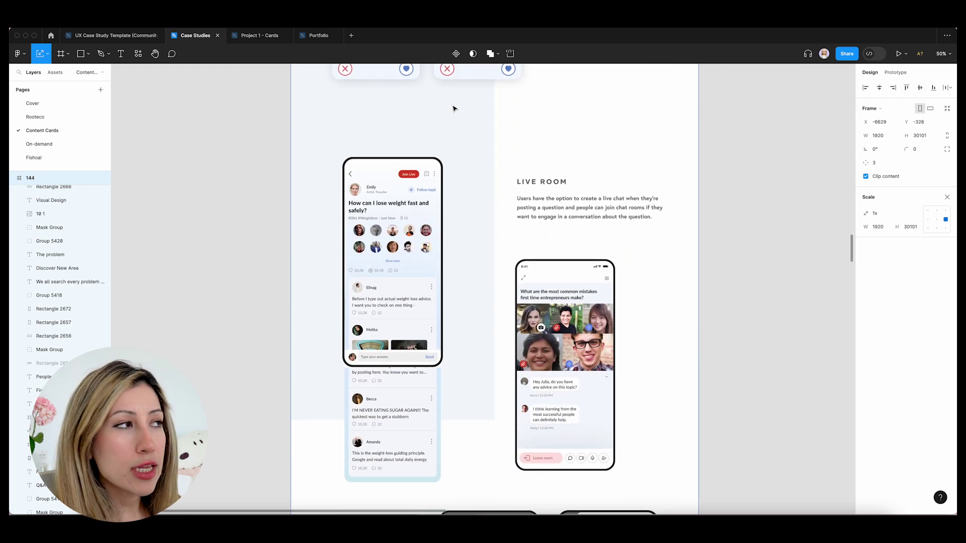
scroll(454, 108, down, 20)
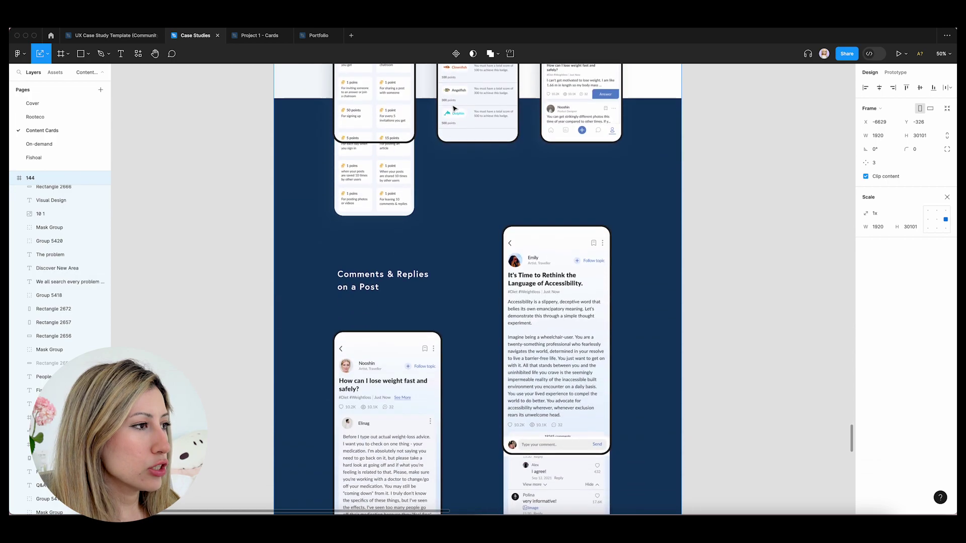
scroll(454, 108, down, 18)
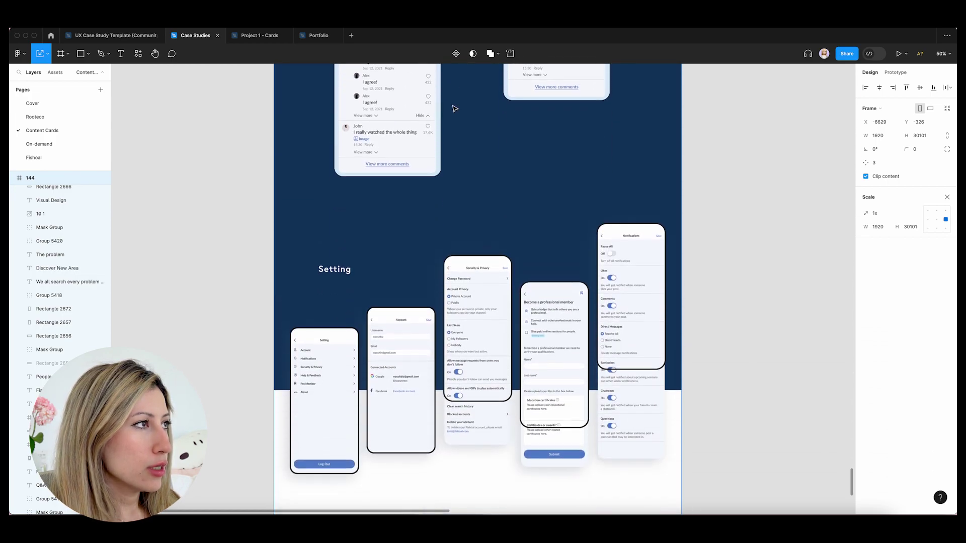
Move the Braze content cards frame closer to frame 144
scroll(454, 108, down, 3)
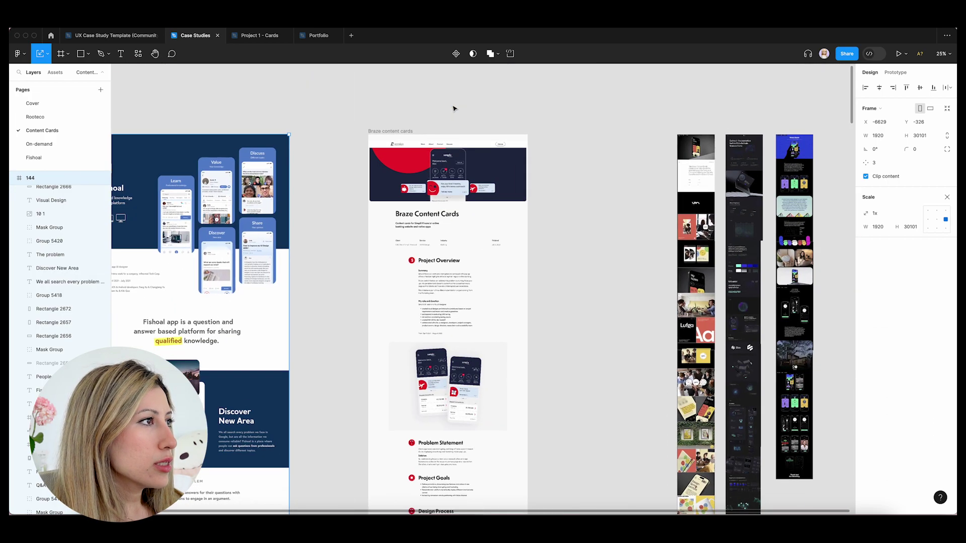
drag(383, 128, 327, 129)
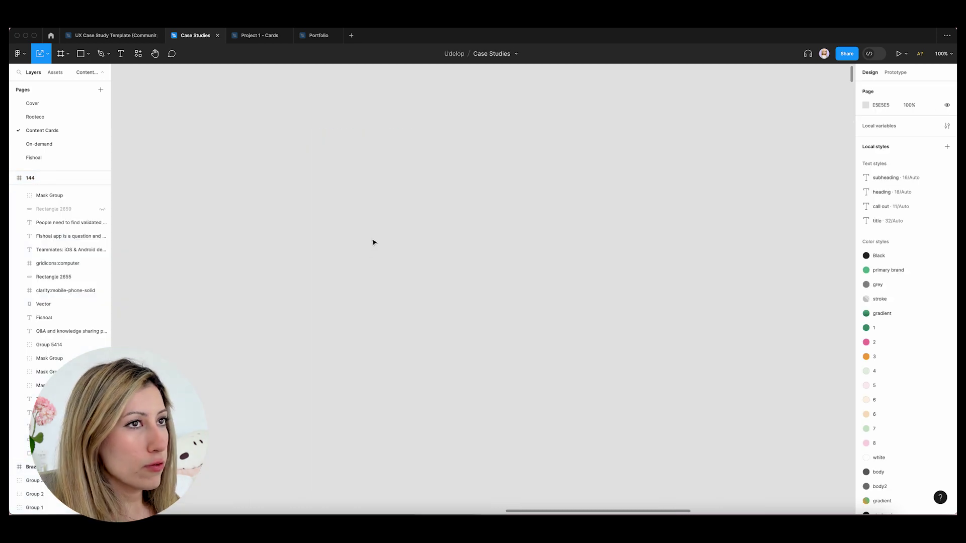
Add a 1920-wide frame from the presentation presets beside the reference images and name it Content Cards New Version
key(f)
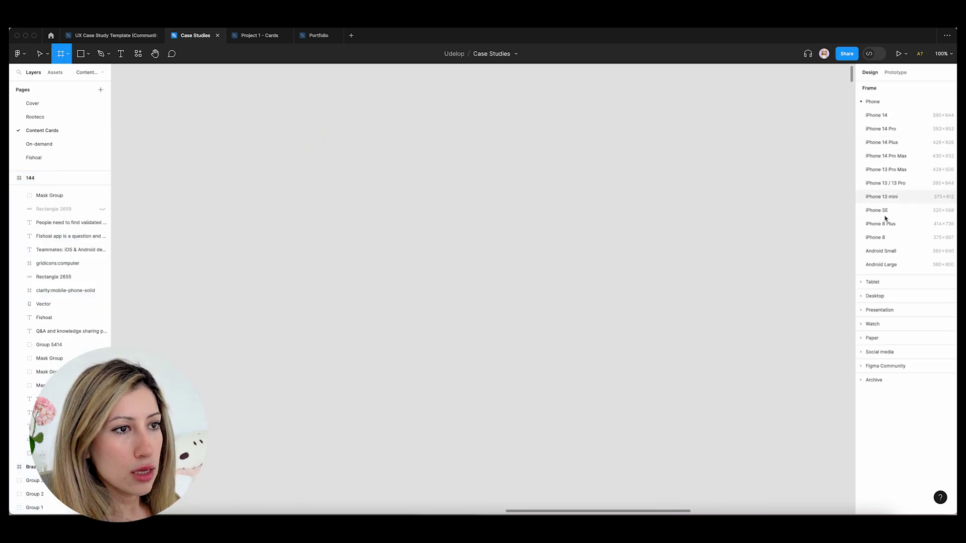
click(863, 297)
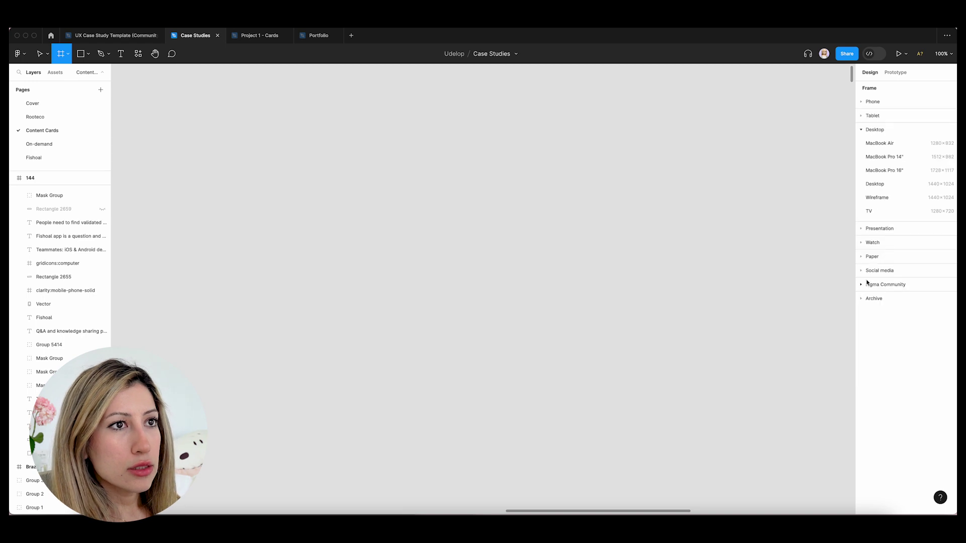
click(863, 231)
click(905, 158)
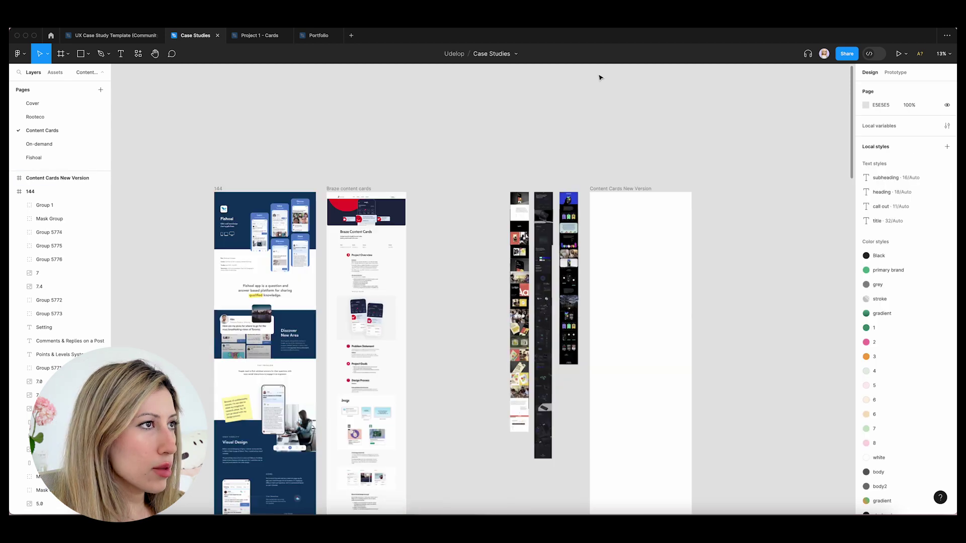
Draw a 1920 by 912 rectangle across the top of the Content Cards New Version frame and extend its lower edge slightly
scroll(599, 77, right, 10)
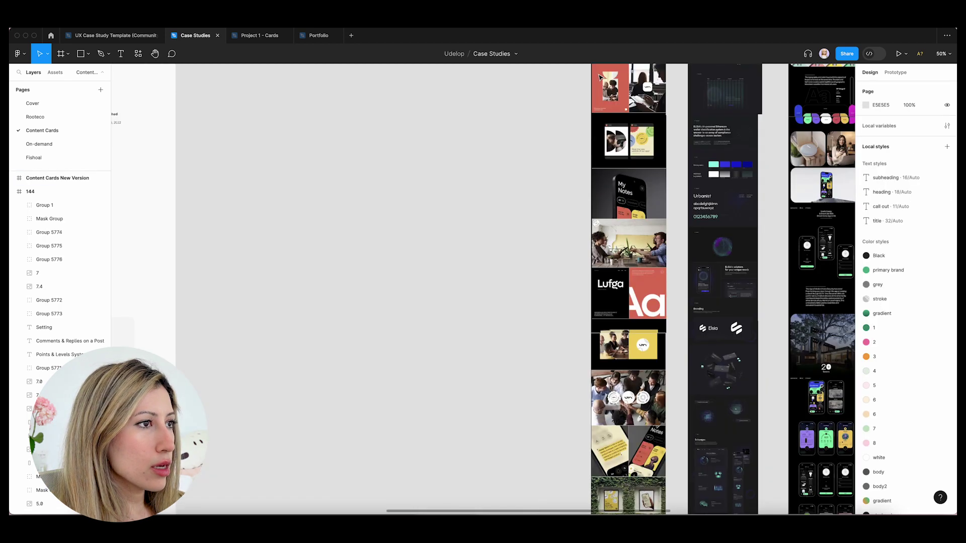
scroll(599, 76, right, 10)
scroll(599, 77, up, 2)
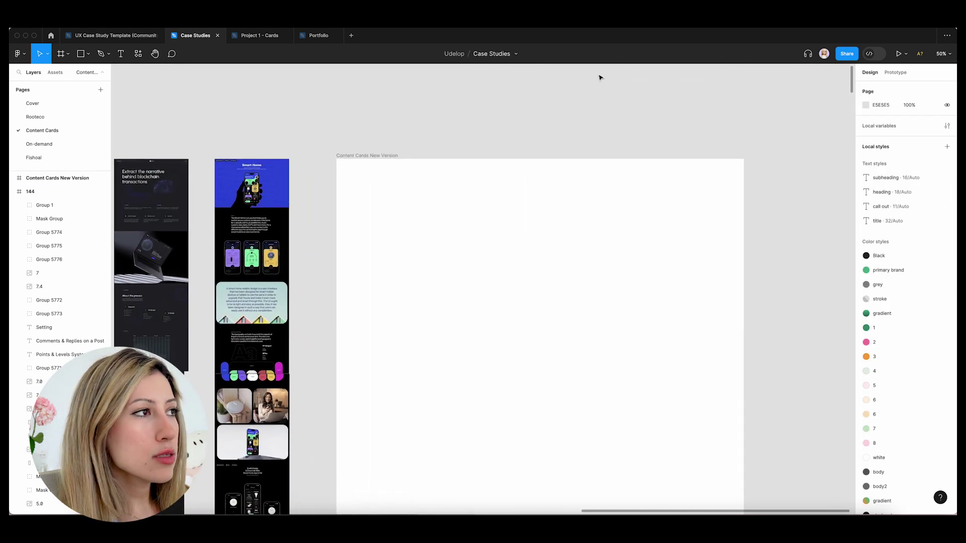
key(r)
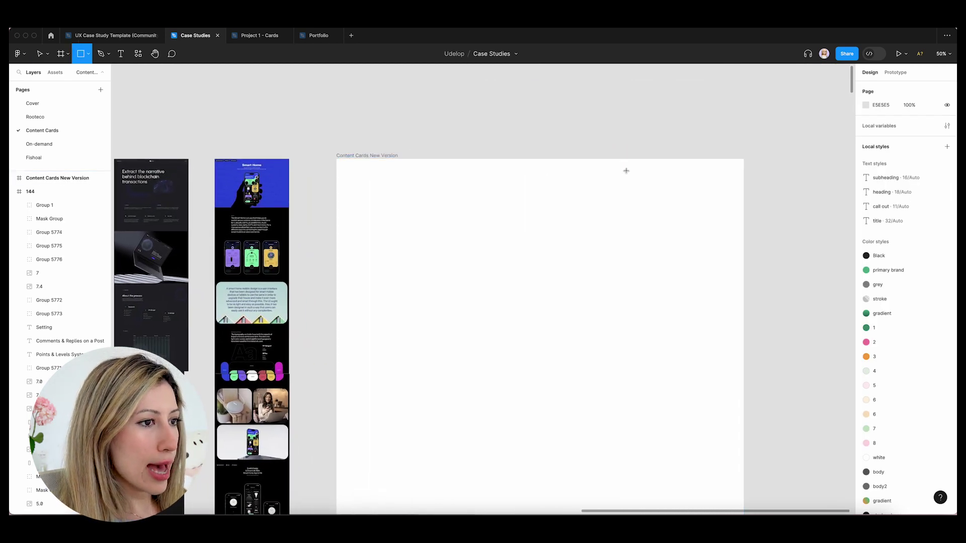
drag(743, 352, 336, 159)
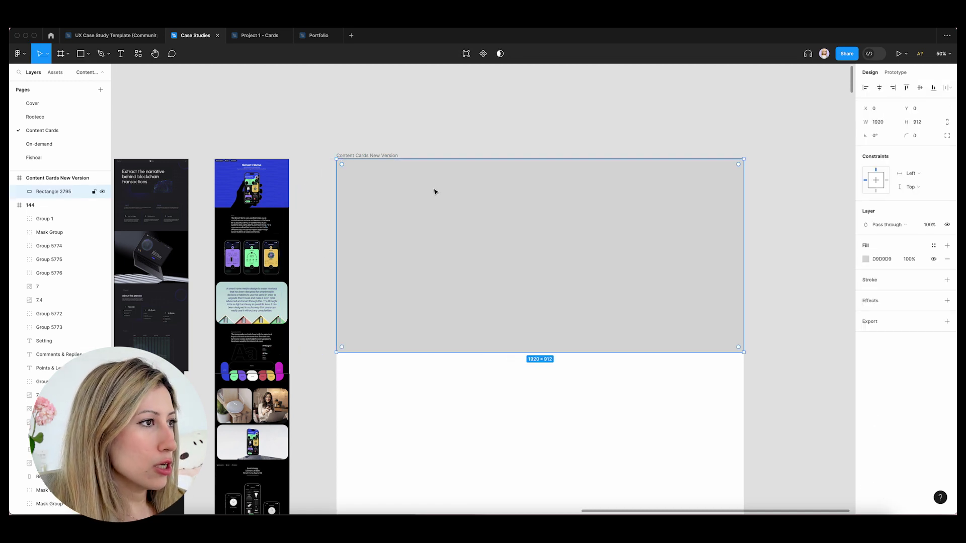
scroll(435, 191, down, 1)
key(super+minus)
mouse_move(480, 288)
mouse_down()
mouse_move(480, 305)
mouse_move(480, 292)
mouse_up()
Add the text "Cover Image" to the grey rectangle and place it near the rectangle's centre
key(t)
click(500, 219)
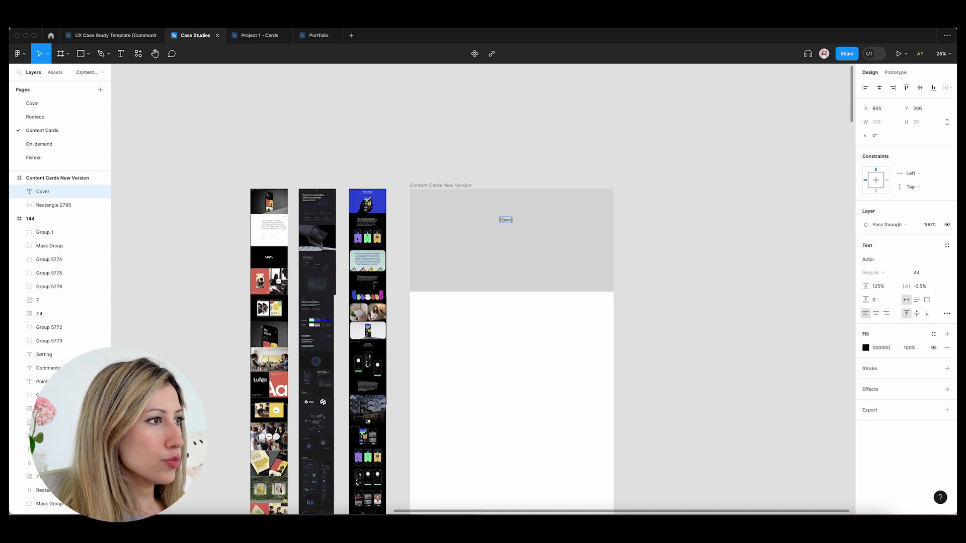
drag(512, 236, 516, 239)
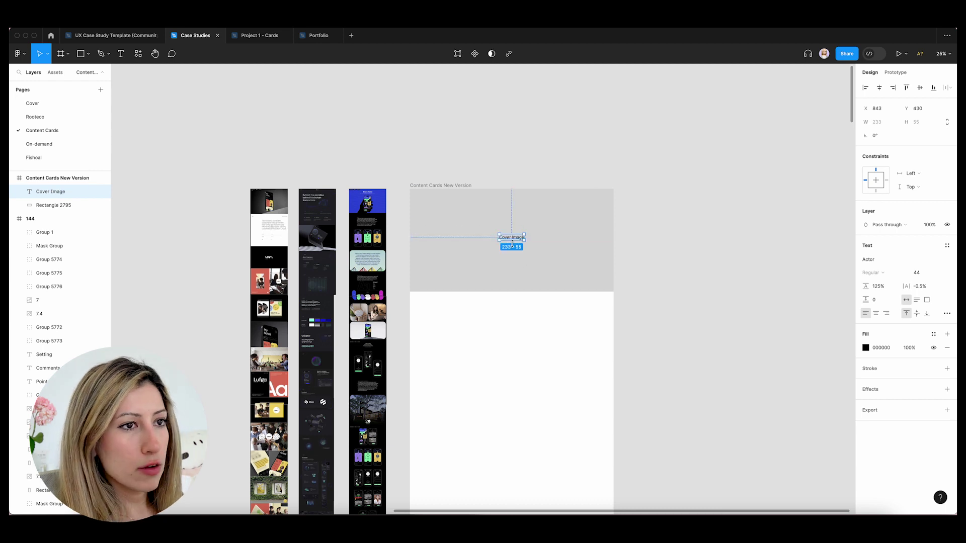
Set the Cover Image text to size 84 in the Alata font and recentre it horizontally on the rectangle
click(916, 273)
text(84)
key(Return)
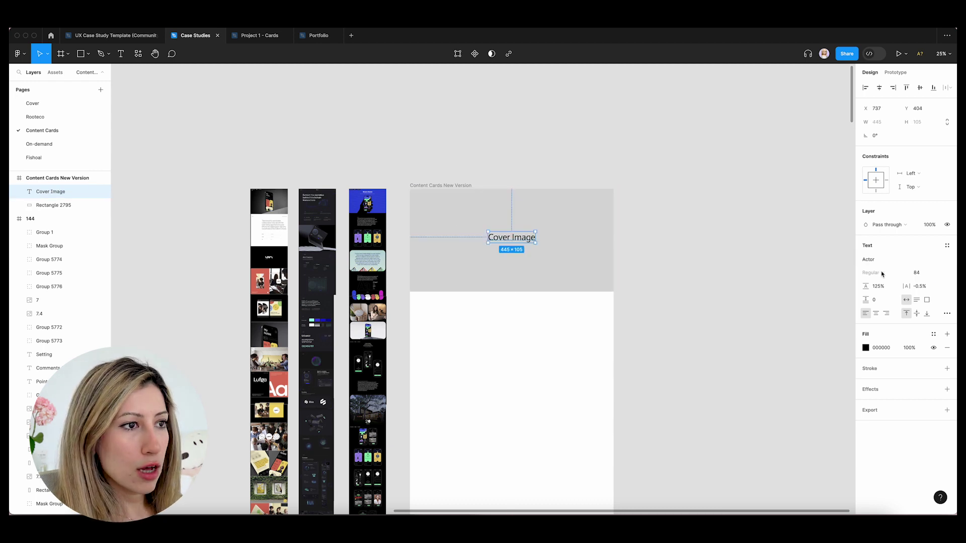
click(875, 259)
scroll(799, 383, down, 3)
click(800, 385)
drag(524, 241, 522, 241)
click(700, 322)
scroll(700, 322, down, 2)
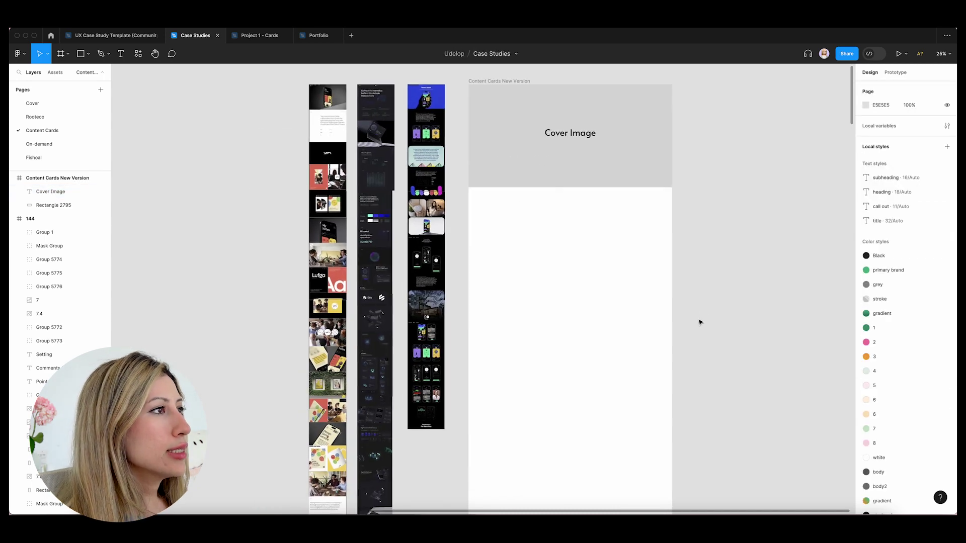
Examine the opening sections of the GoodNotes, ELSIA and Smart Home references for what follows their covers
key(super+minus)
scroll(523, 223, left, 1)
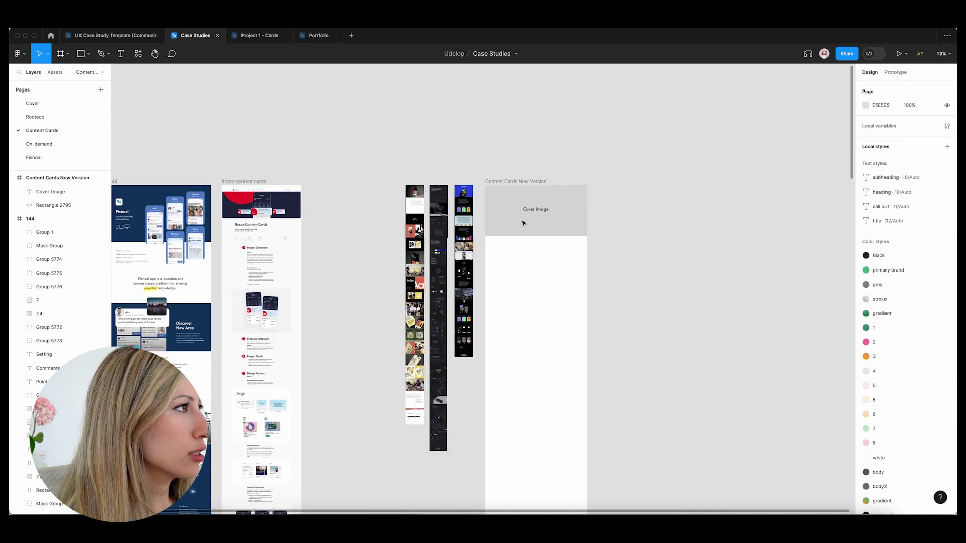
key(super+equal)
scroll(523, 222, left, 5)
scroll(523, 223, up, 1)
scroll(522, 222, up, 5)
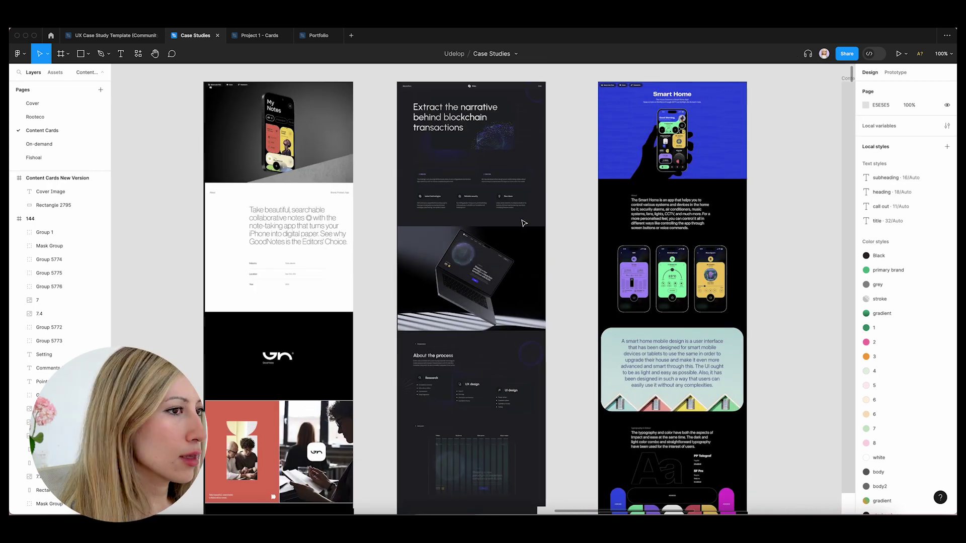
scroll(524, 221, down, 5)
scroll(601, 214, down, 3)
Create four stacked thin grey bars as placeholder text lines below the cover rectangle and group them
key(r)
mouse_move(582, 207)
mouse_down()
mouse_move(671, 211)
mouse_move(648, 225)
mouse_move(597, 207)
mouse_up()
shift+click(653, 209)
key(super+g)
click(685, 240)
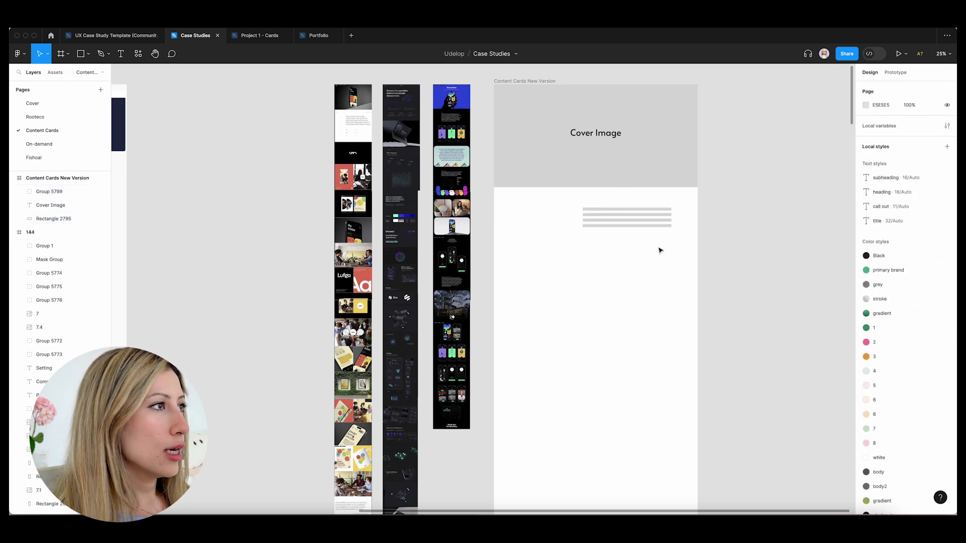
Add a "project details" text label below the cover, beside the grouped placeholder lines
scroll(726, 243, left, 10)
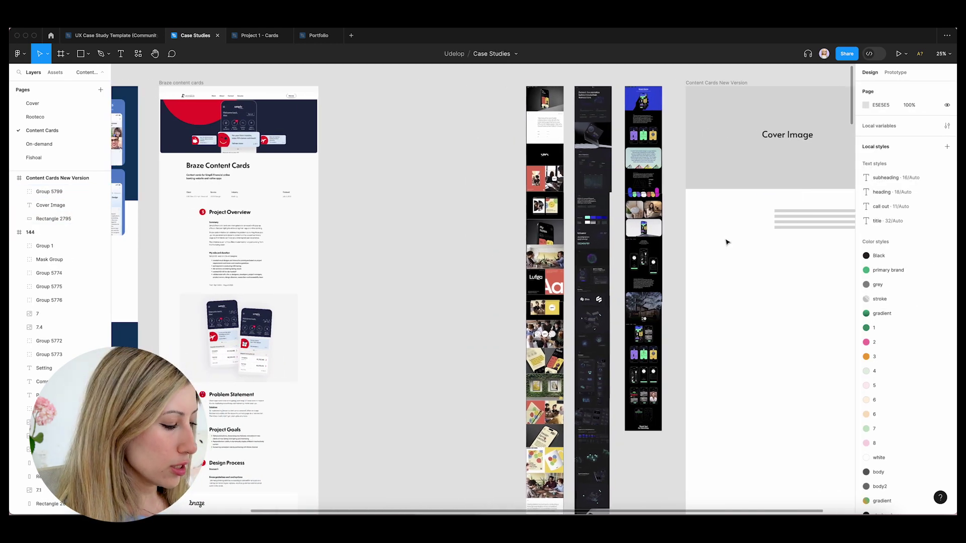
key(t)
click(722, 217)
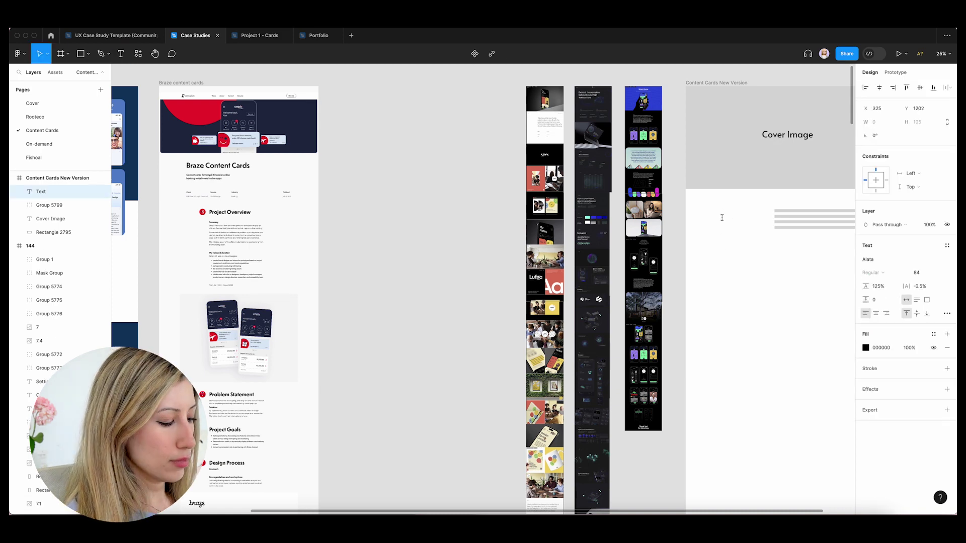
text(project overview)
key(Escape)
drag(751, 220, 731, 212)
text(ails)
key(Escape)
Reduce the project details label to text size 50 and position it at X 205, Y 1151, level with the placeholder lines
click(922, 272)
key(Down)
key(Down)
key(Down)
key(Down)
key(Down)
key(Down)
key(Down)
key(Down)
key(Down)
key(Down)
key(Down)
key(Down)
key(Down)
key(Down)
key(Down)
key(Down)
key(Down)
key(Down)
key(Down)
key(Down)
click(917, 273)
key(Down)
key(Down)
key(Down)
key(Down)
key(Down)
key(Down)
key(Down)
key(Down)
scroll(805, 267, right, 2)
drag(665, 211, 663, 214)
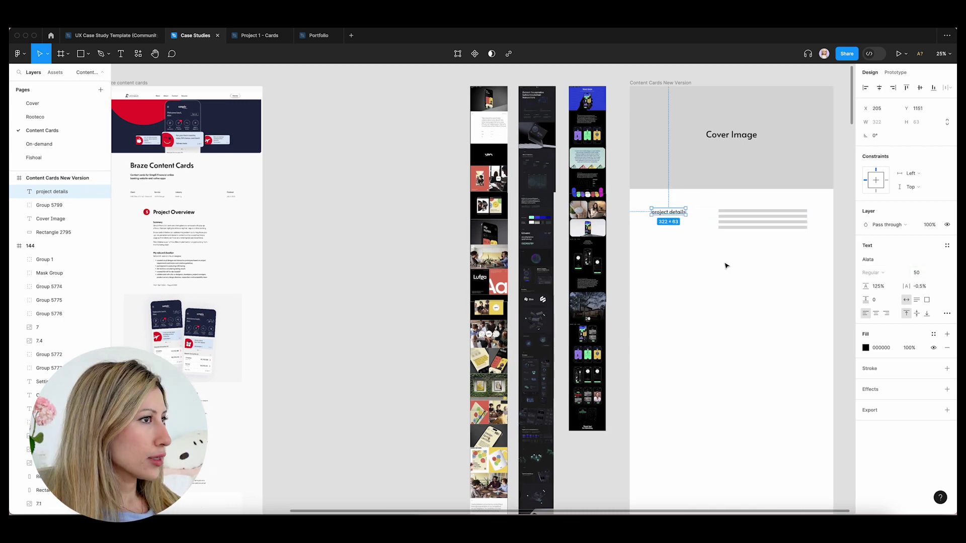
Compare the reference case studies' opening layouts with the new wireframe and the Braze Content Cards page's project overview section
scroll(725, 266, right, 1)
scroll(726, 265, up, 1)
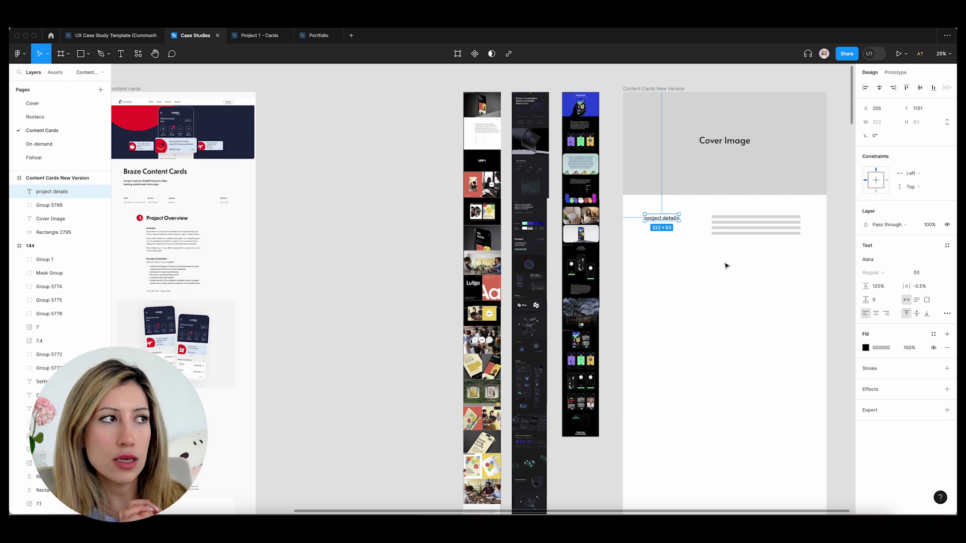
scroll(408, 369, up, 5)
scroll(407, 369, up, 5)
scroll(408, 368, right, 3)
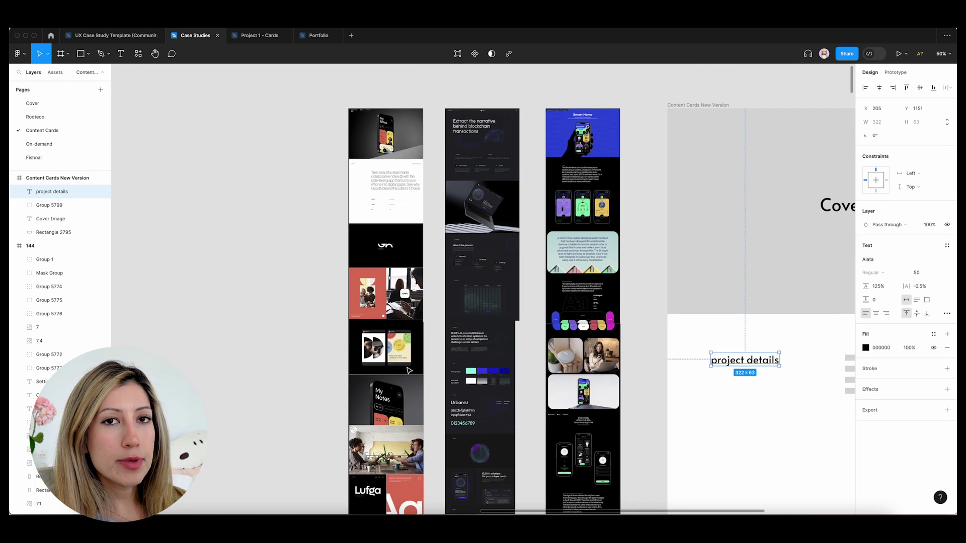
scroll(362, 186, down, 5)
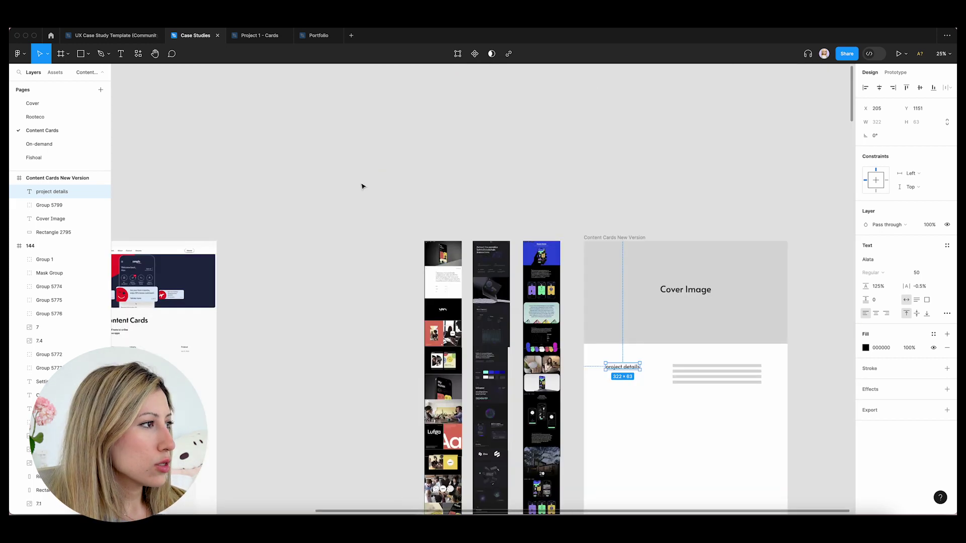
scroll(362, 189, left, 5)
scroll(362, 189, down, 3)
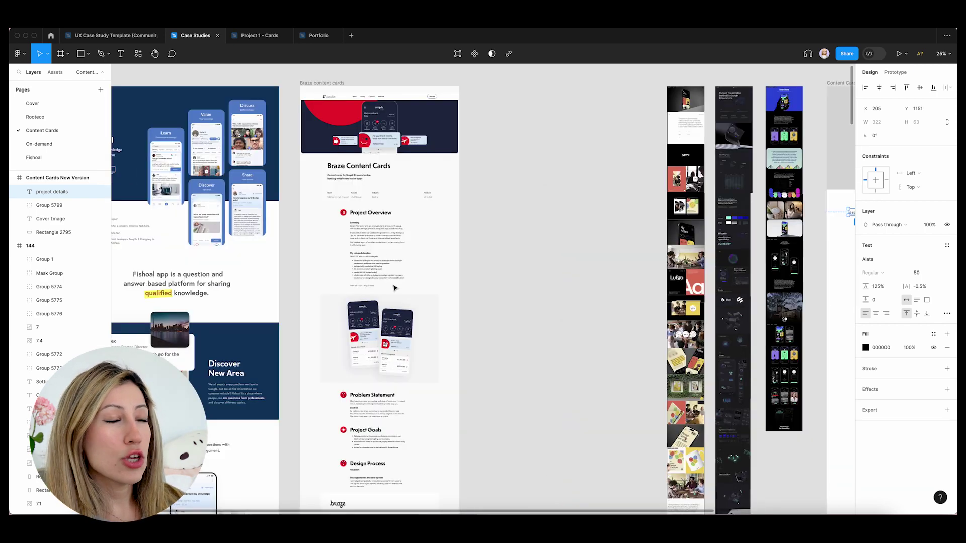
Duplicate the cover rectangle below the project details row, placing the copy at X 0, Y 1620
scroll(395, 287, down, 2)
scroll(395, 288, up, 2)
scroll(394, 288, left, 1)
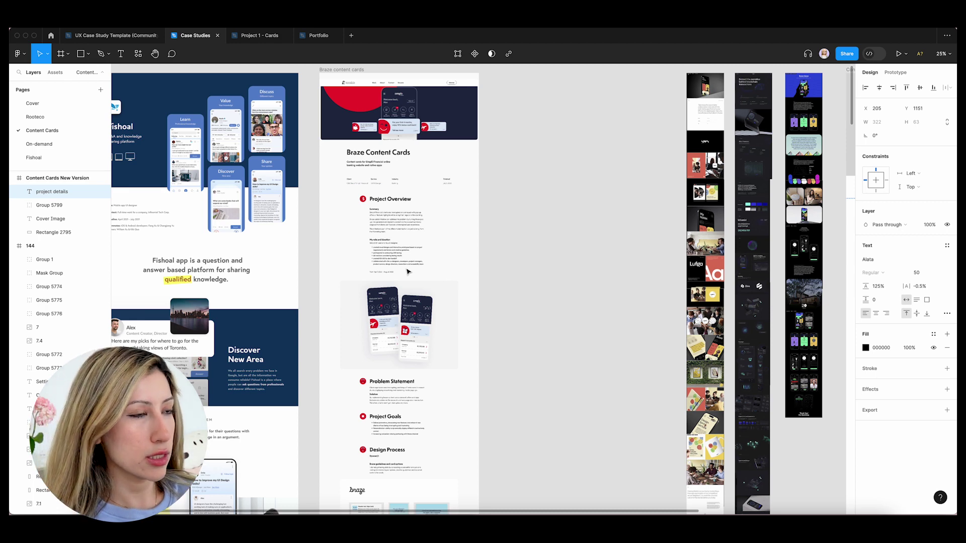
scroll(407, 272, right, 3)
click(556, 146)
alt+drag(555, 147, 560, 319)
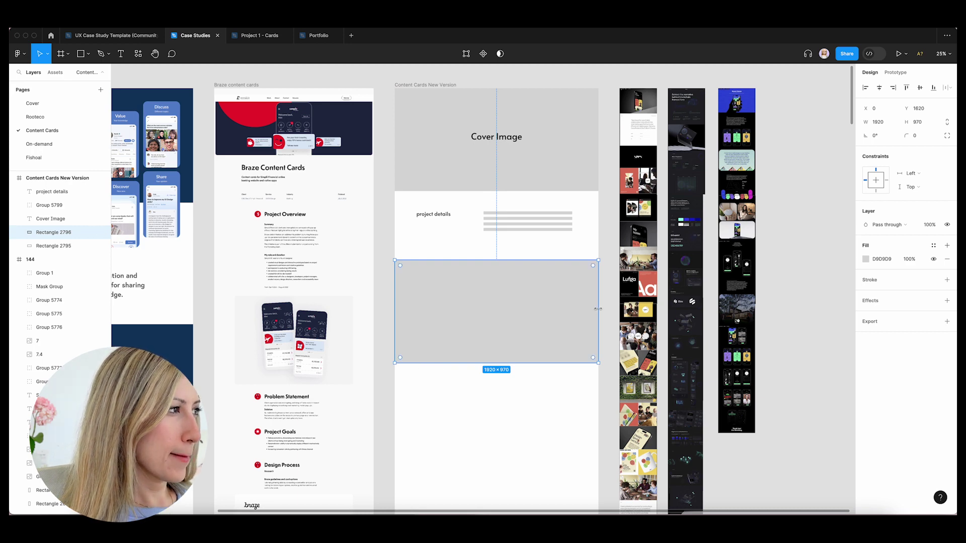
Resize the copied rectangle to 940 × 770 and place a second block of 916 × 770 beside it at X 1004
scroll(578, 324, left, 3)
drag(594, 359, 594, 339)
drag(681, 279, 646, 297)
click(558, 296)
drag(578, 295, 577, 295)
Copy the project details label and placeholder lines below the two image blocks and rename the label "project summary"
drag(489, 195, 602, 382)
double_click(527, 367)
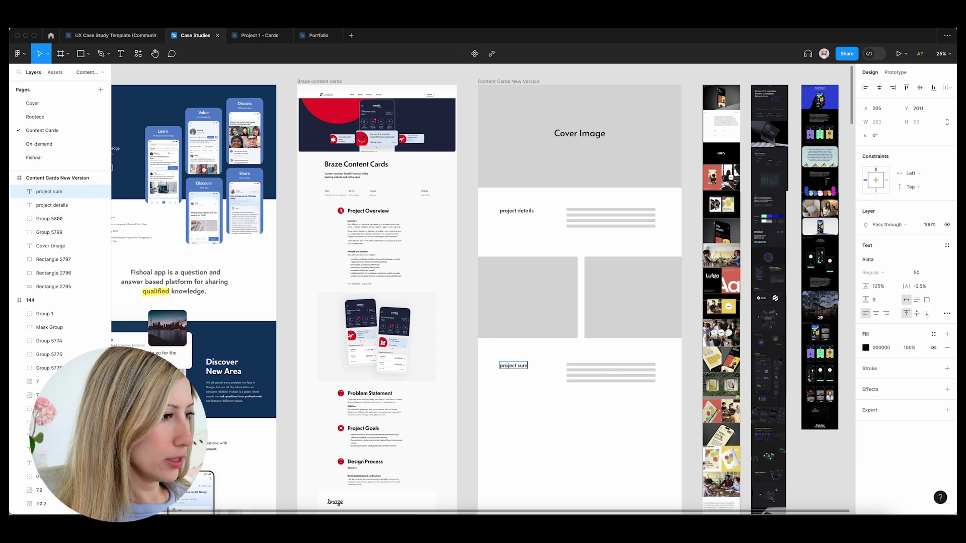
text(project summary)
click(589, 448)
Add a full-width grey rectangle below the project summary row by copying one of the image blocks
scroll(588, 448, down, 3)
scroll(589, 448, left, 2)
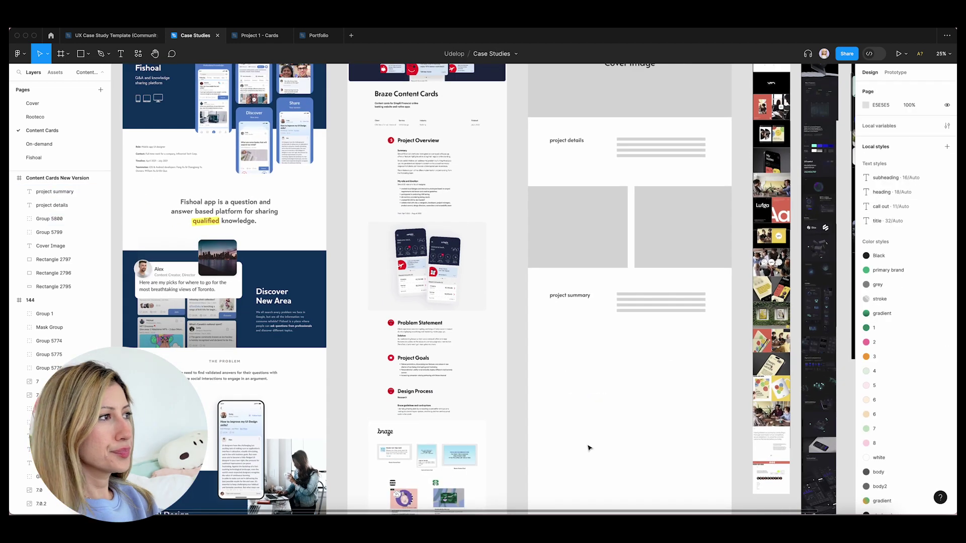
click(675, 246)
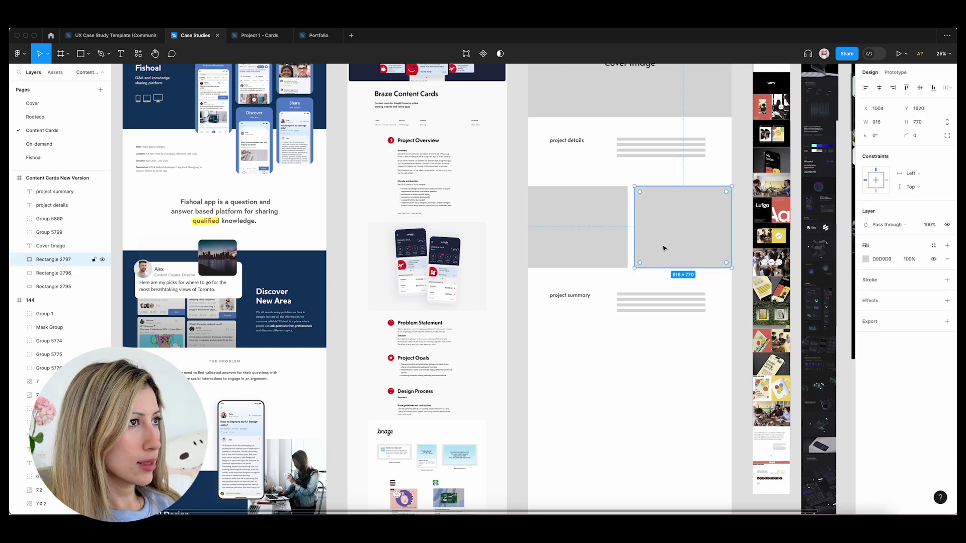
right_click(672, 245)
click(649, 286)
drag(605, 231, 732, 368)
click(734, 369)
Create a row of four small grey rectangles under the project details placeholder lines, scaled to match the lines' width
scroll(735, 370, up, 3)
scroll(734, 371, right, 2)
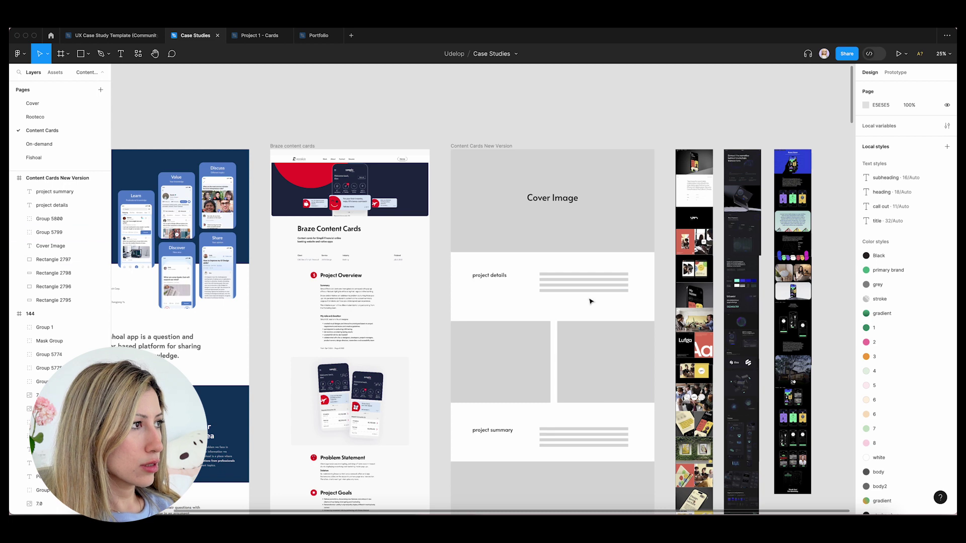
click(489, 275)
click(473, 292)
key(r)
drag(466, 301, 493, 311)
drag(483, 306, 579, 307)
drag(606, 315, 564, 314)
scroll(582, 361, down, 1)
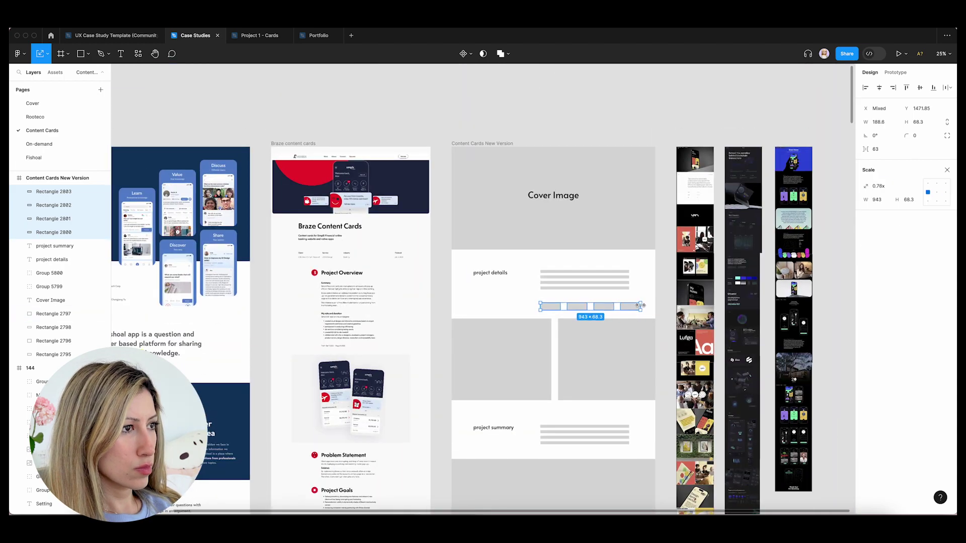
key(Escape)
Copy the project details label into the full-width grey block, rename it "my role" and position it at X 205, Y 3080
scroll(632, 328, left, 3)
scroll(632, 329, down, 5)
scroll(634, 330, up, 5)
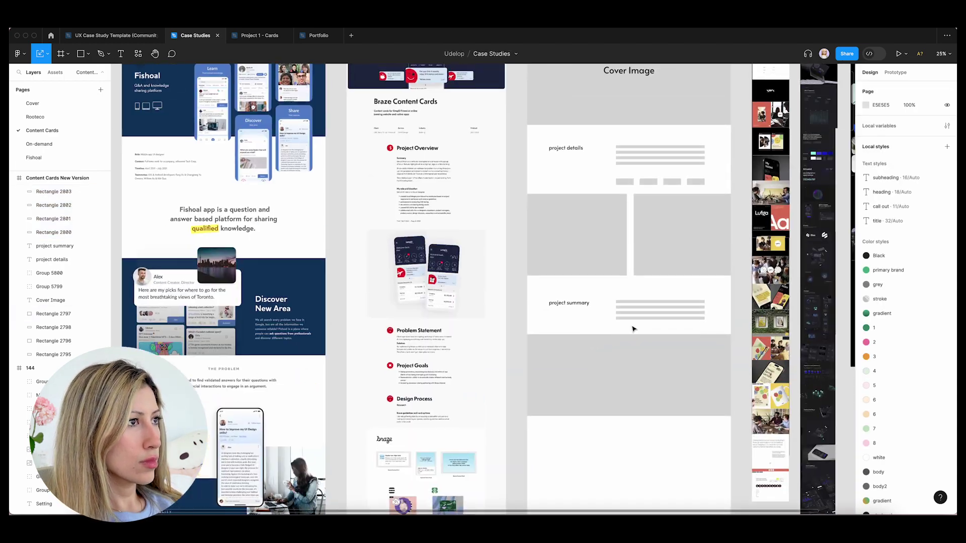
drag(564, 183, 664, 401)
scroll(659, 414, down, 5)
scroll(662, 396, up, 4)
scroll(663, 398, up, 3)
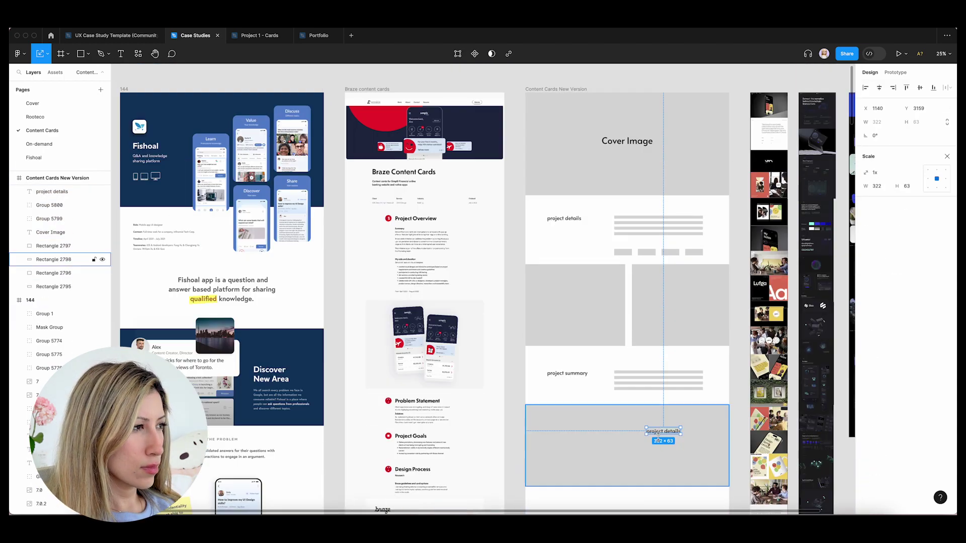
double_click(664, 431)
scroll(664, 445, down, 2)
text(my role)
key(Escape)
drag(653, 381, 554, 372)
Swap the project summary row so its placeholder lines come first and its label sits to their right
drag(648, 333, 578, 333)
drag(581, 323, 681, 323)
drag(615, 334, 609, 334)
Extend the "my role" label to read "my role and duration"
double_click(556, 372)
text(and duration)
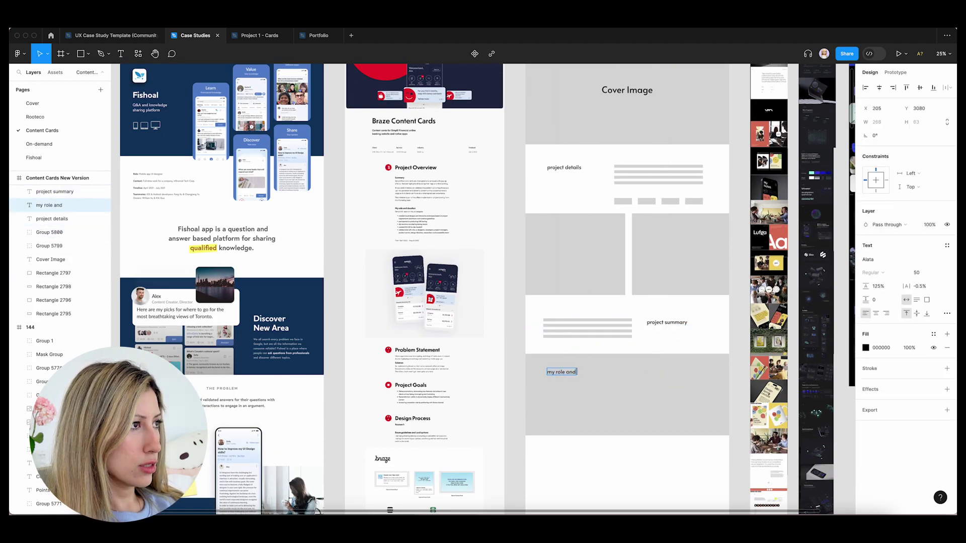
key(Escape)
Place a 641 × 184 copy of the project summary lines beside the role label at X 960, Y 3080, filled FFFFFF
scroll(663, 355, down, 2)
click(604, 251)
key(super+])
key(super+])
key(super+])
key(super+])
key(super+])
key(super+])
key(super+])
alt+drag(603, 252, 701, 304)
click(880, 306)
text(ffffff)
key(Return)
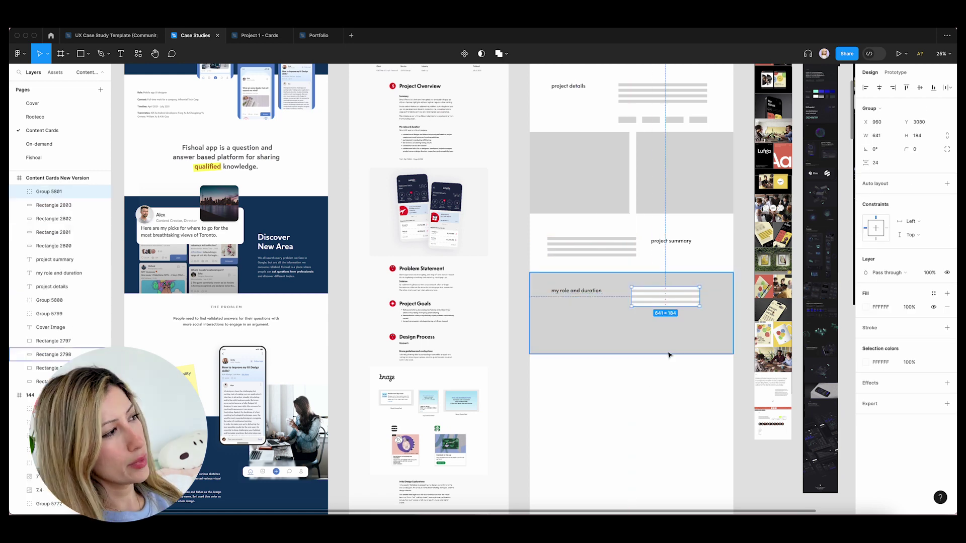
Add a white rectangle about 653 × 465 below the role label, ending level with the lengthened grey block's bottom edge
click(573, 335)
key(r)
drag(552, 317, 620, 365)
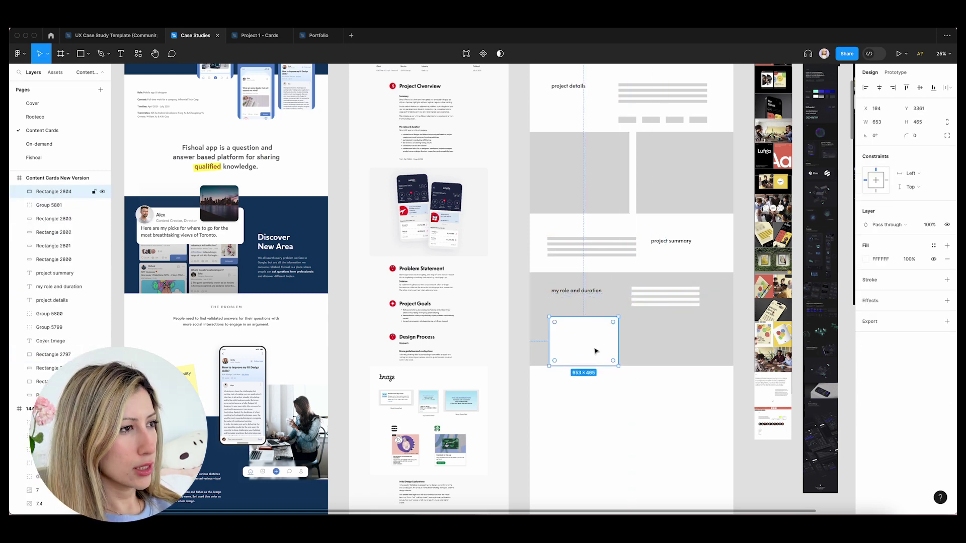
click(669, 300)
drag(669, 300, 674, 300)
click(628, 486)
Copy a label and placeholder lines centred below the role block and rename the label "problem statement"
scroll(627, 486, up, 1)
key(super+minus)
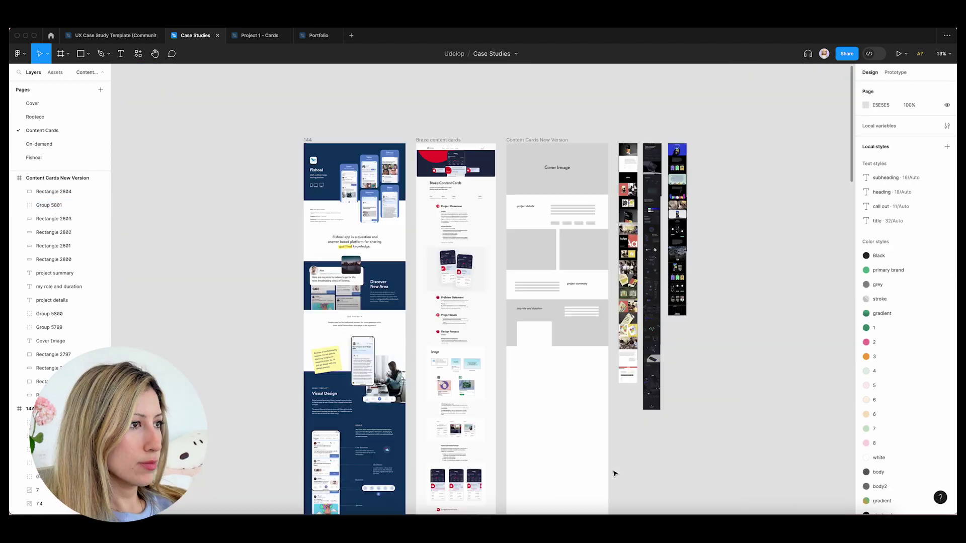
alt+drag(577, 284, 555, 363)
alt+drag(537, 287, 556, 373)
click(554, 359)
key(super+plus)
scroll(558, 427, down, 4)
double_click(524, 297)
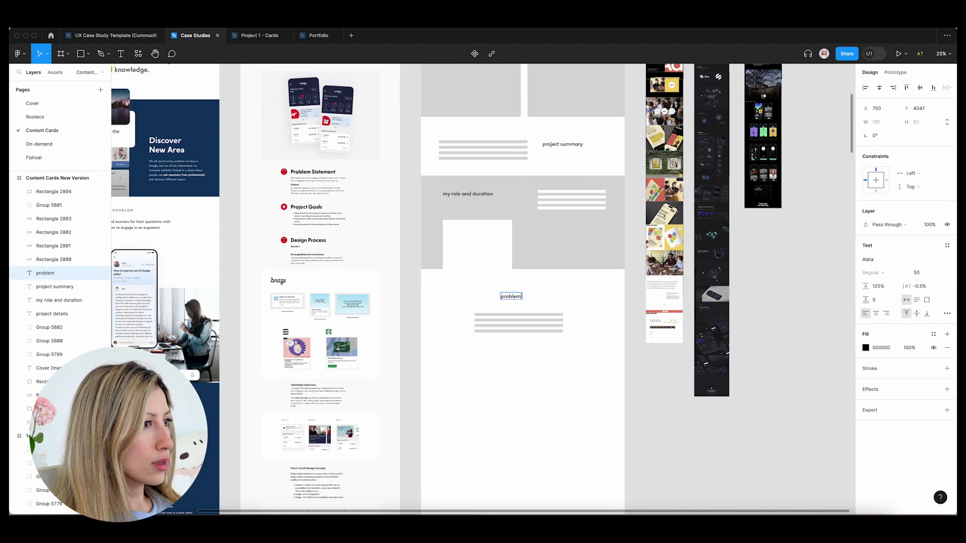
text(problem statement)
key(Escape)
key(Escape)
Add a full-width 1920 × 938 grey block below the problem statement at Y 4764
key(minus)
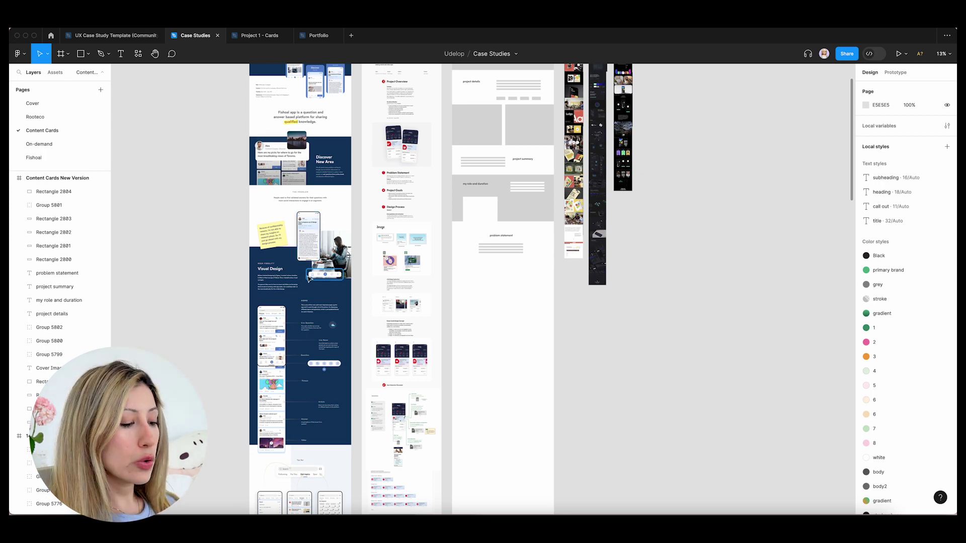
scroll(538, 255, up, 5)
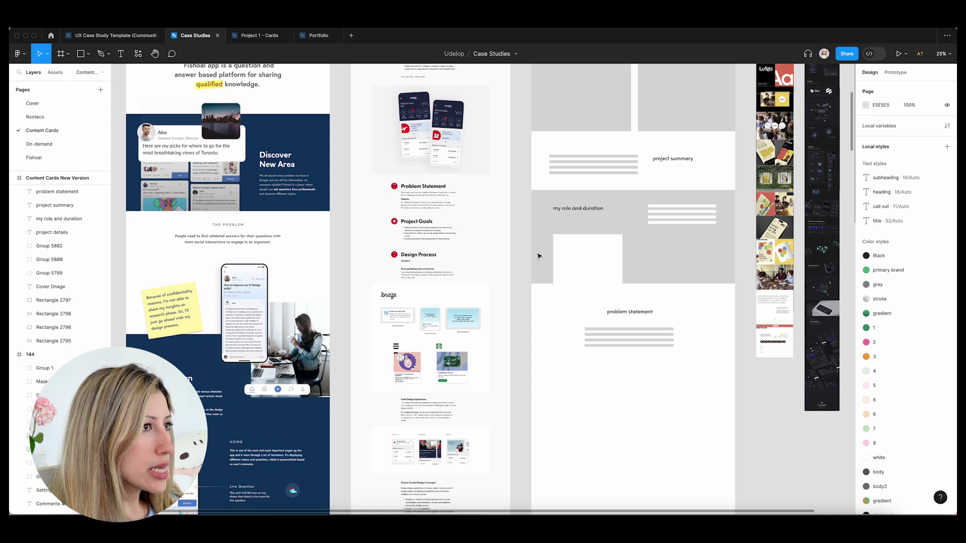
scroll(662, 122, up, 5)
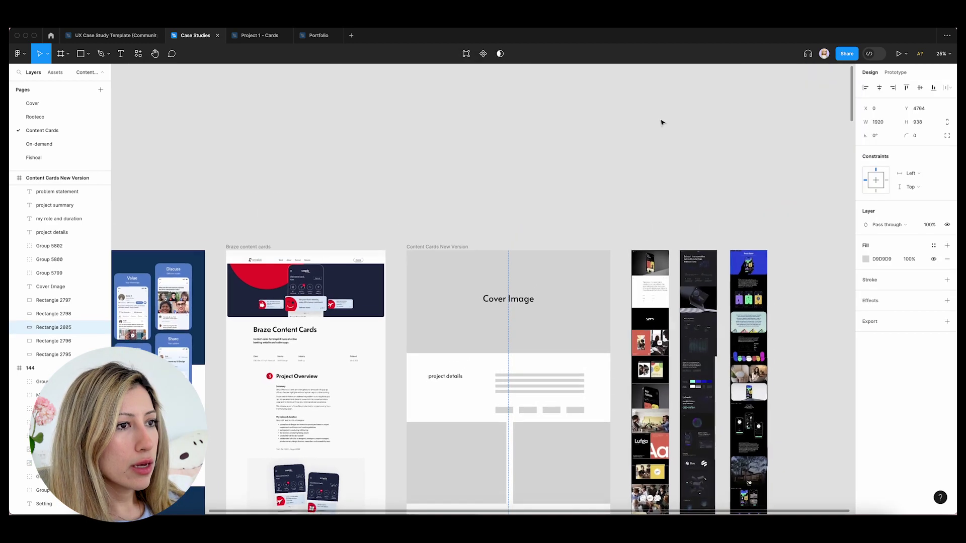
Examine the three reference case studies up close for their section order, text blocks, typography, branding and image layouts
key(super+plus)
scroll(662, 123, right, 7)
scroll(662, 122, down, 3)
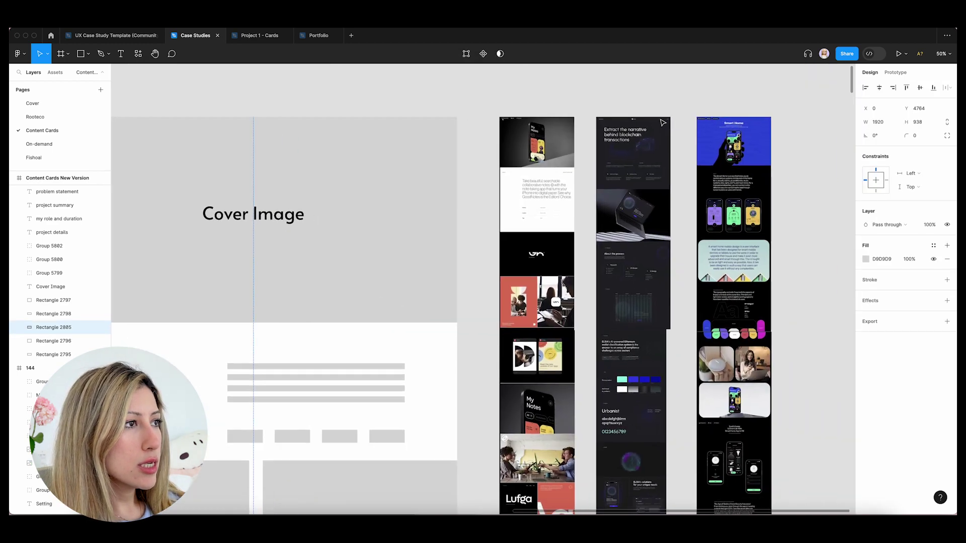
scroll(661, 122, down, 2)
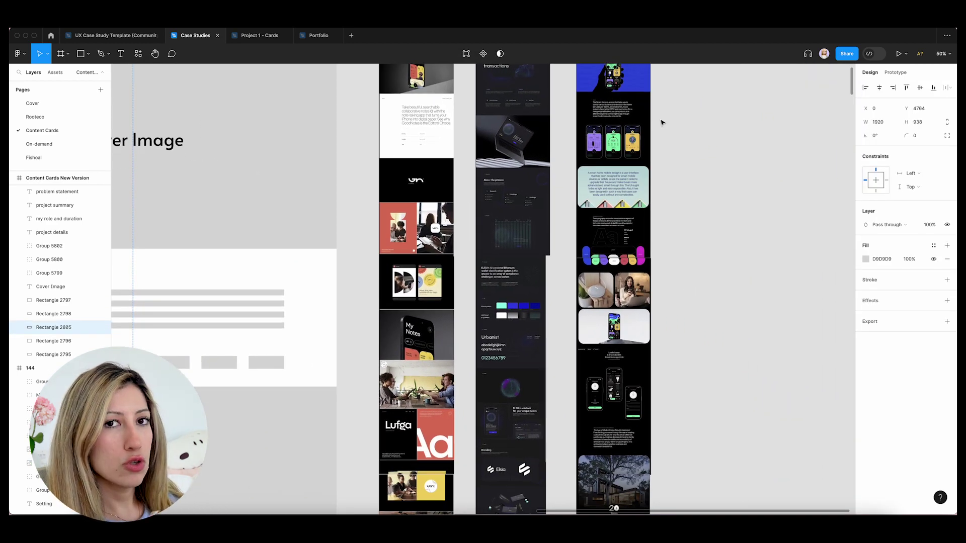
key(shift+0)
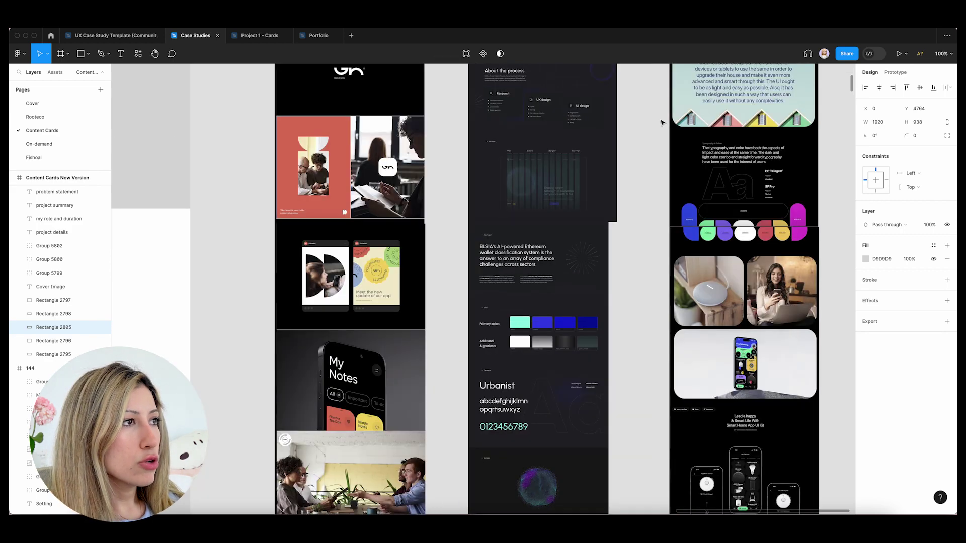
scroll(661, 122, up, 5)
scroll(662, 122, right, 3)
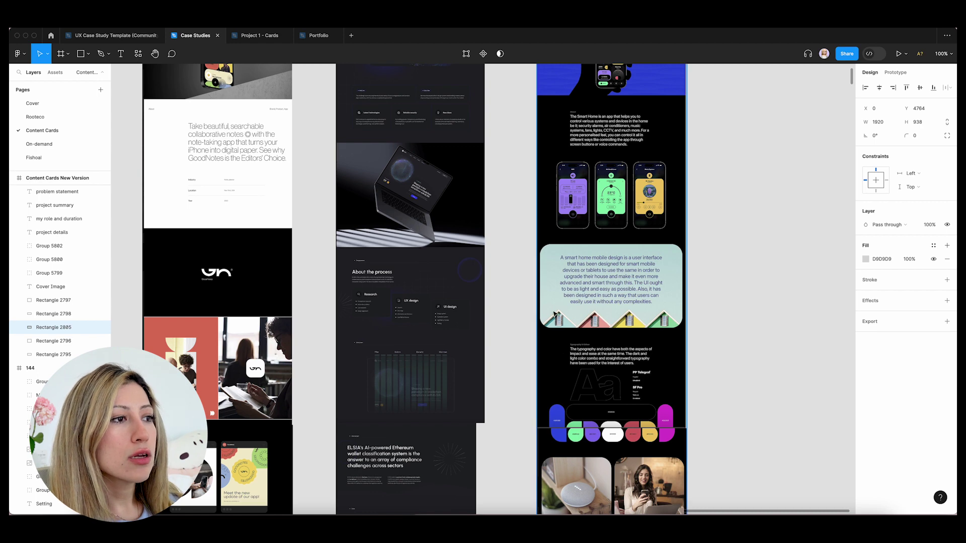
key(plus)
scroll(678, 290, up, 2)
scroll(692, 276, right, 5)
scroll(692, 276, down, 2)
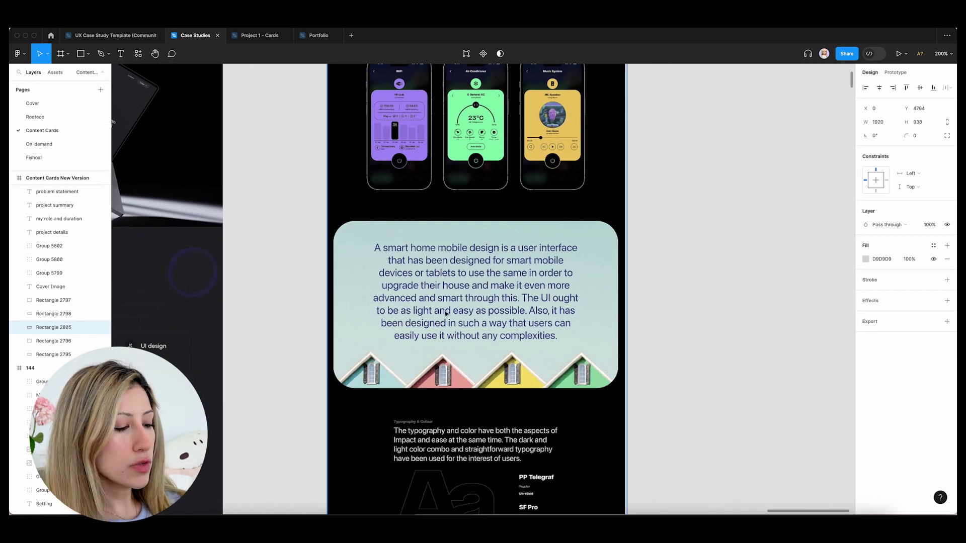
key(minus)
scroll(534, 287, left, 5)
scroll(534, 288, down, 3)
scroll(534, 288, left, 3)
scroll(534, 288, down, 4)
scroll(534, 288, right, 3)
scroll(534, 288, up, 3)
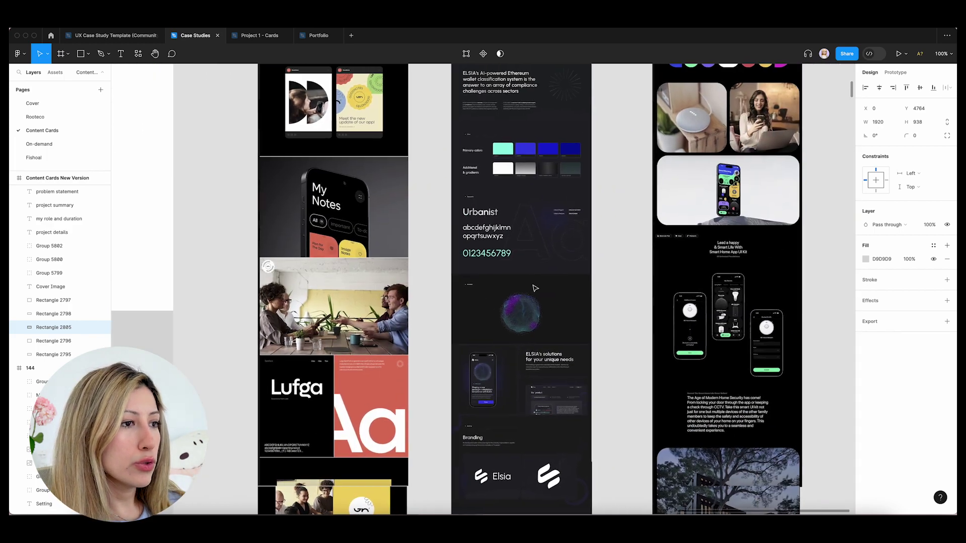
scroll(534, 288, down, 2)
scroll(534, 288, down, 2)
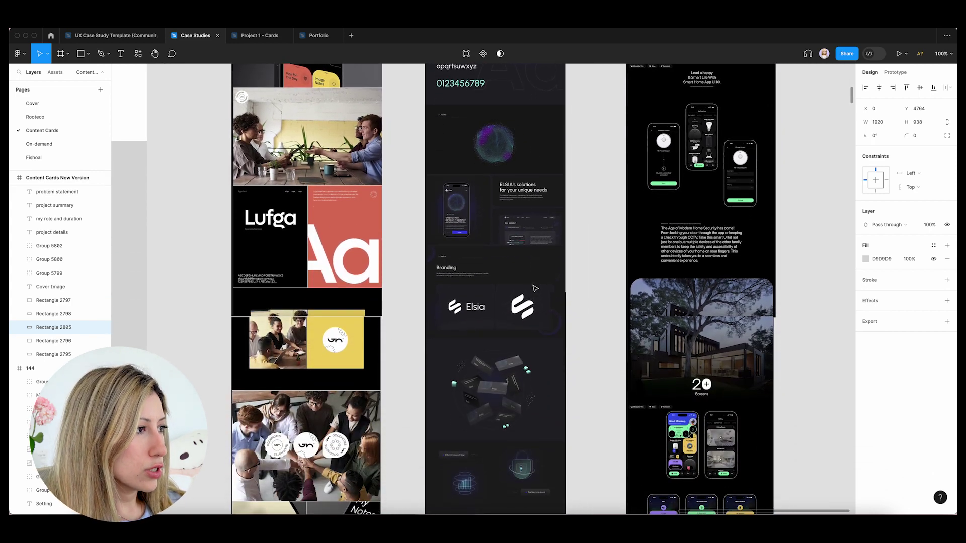
key(super+minus)
scroll(535, 288, down, 3)
scroll(534, 288, down, 3)
scroll(534, 288, left, 3)
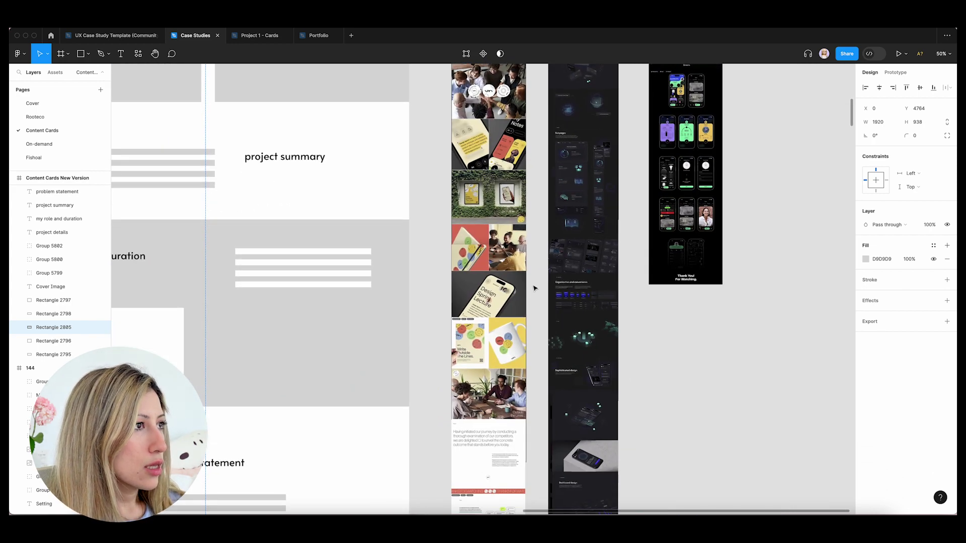
Copy the role label into the grey block below the problem statement and rename it "image"
scroll(534, 288, up, 6)
key(super+minus)
key(super+minus)
scroll(534, 288, down, 3)
scroll(535, 288, left, 2)
click(471, 249)
drag(471, 249, 494, 353)
click(622, 358)
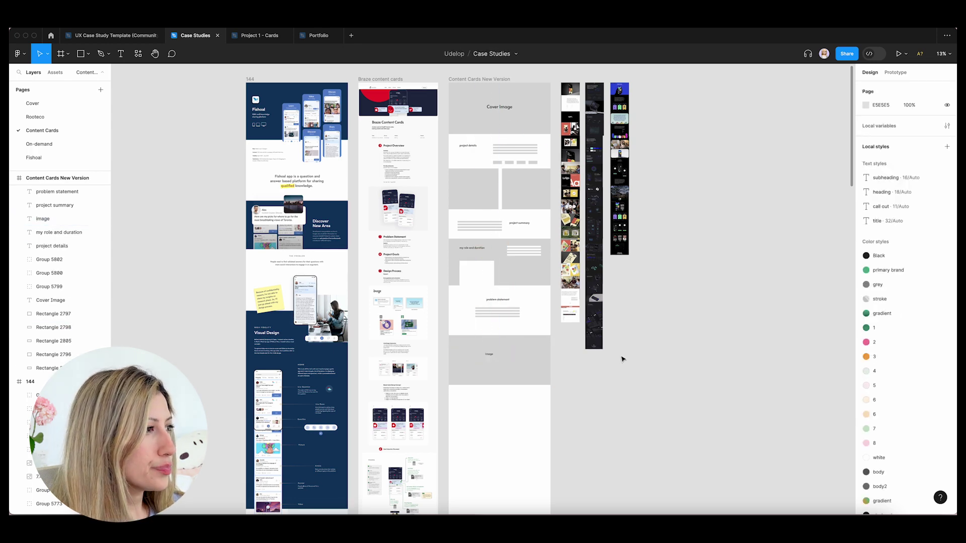
Copy the "my role and duration" label with its white placeholder lines into the bottom of the image block
scroll(578, 332, down, 2)
scroll(578, 332, left, 2)
drag(534, 309, 545, 312)
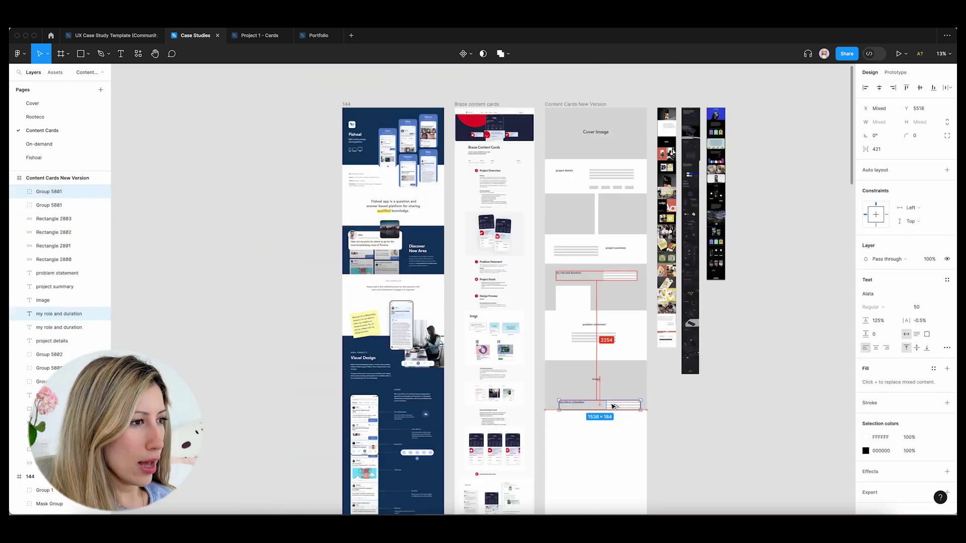
drag(613, 406, 613, 406)
Rename the copied role label in the image block "goals" and extend the grey block below that row
scroll(719, 161, up, 10)
scroll(618, 395, up, 2)
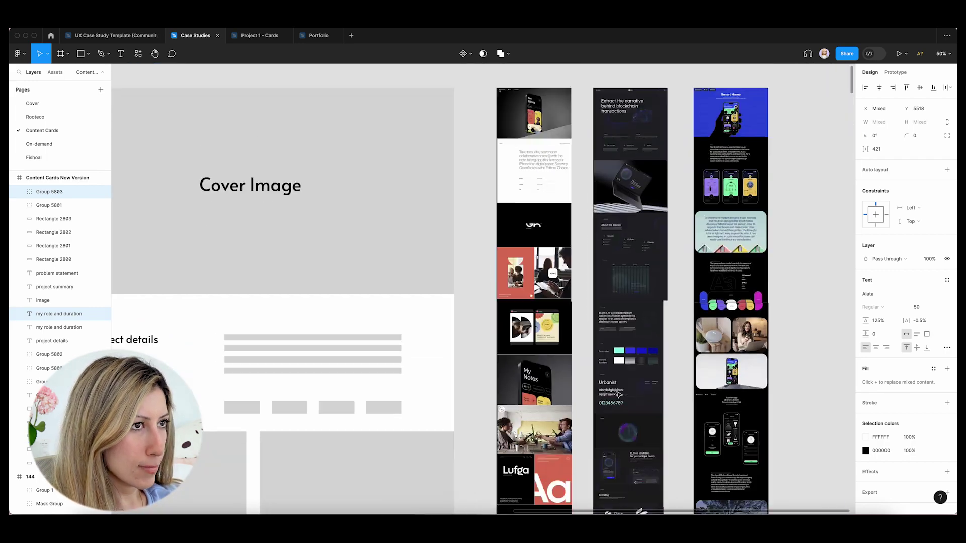
scroll(619, 395, down, 10)
click(618, 395)
click(523, 309)
double_click(522, 309)
text(goals)
click(580, 321)
click(591, 380)
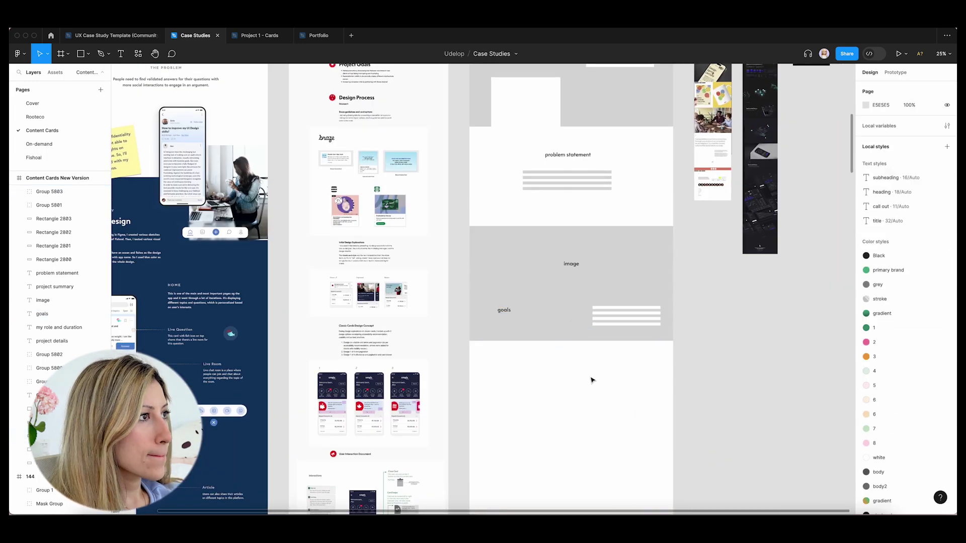
Copy the two side-by-side image blocks to just below the goals section
scroll(591, 379, down, 3)
click(514, 154)
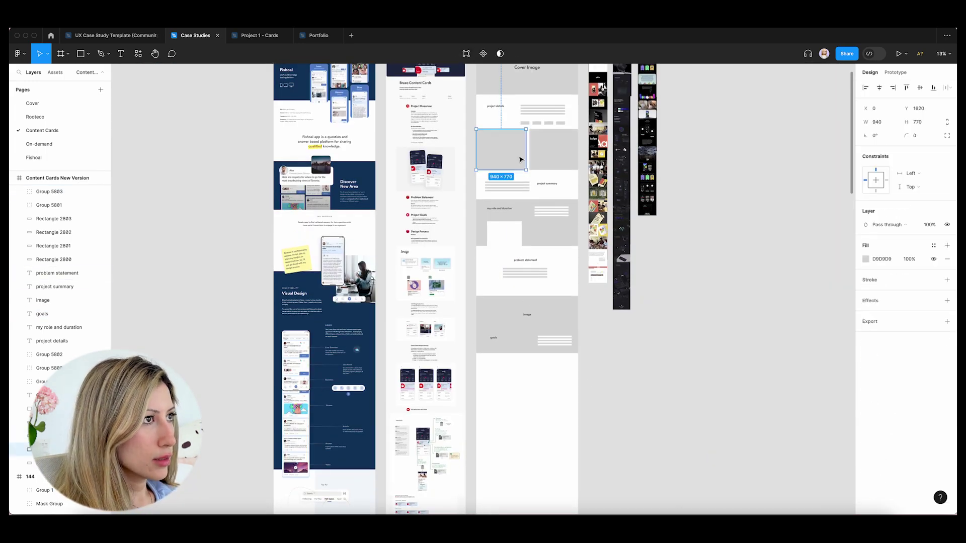
shift+click(545, 155)
drag(546, 155, 546, 384)
click(641, 418)
Copy the problem statement label and lines below the new pair of image blocks and rename the label "design process"
scroll(641, 418, up, 2)
scroll(640, 418, left, 2)
click(555, 151)
shift+click(602, 157)
click(585, 305)
shift+click(605, 318)
drag(605, 318, 605, 468)
scroll(606, 468, down, 2)
scroll(605, 468, left, 1)
double_click(615, 341)
text(design process)
key(Escape)
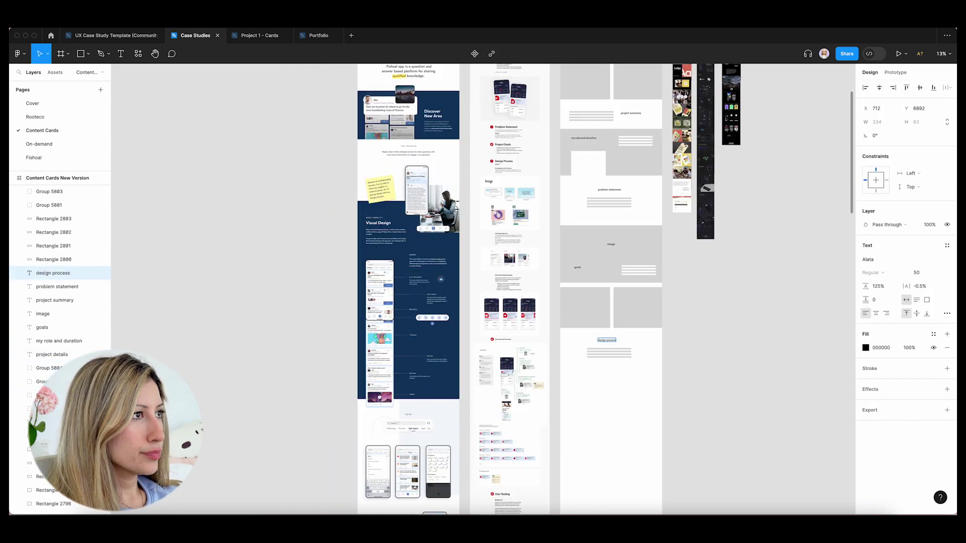
Copy the full-width grey image block below the design process section
drag(640, 255, 645, 391)
click(729, 388)
scroll(729, 389, down, 2)
scroll(704, 327, up, 2)
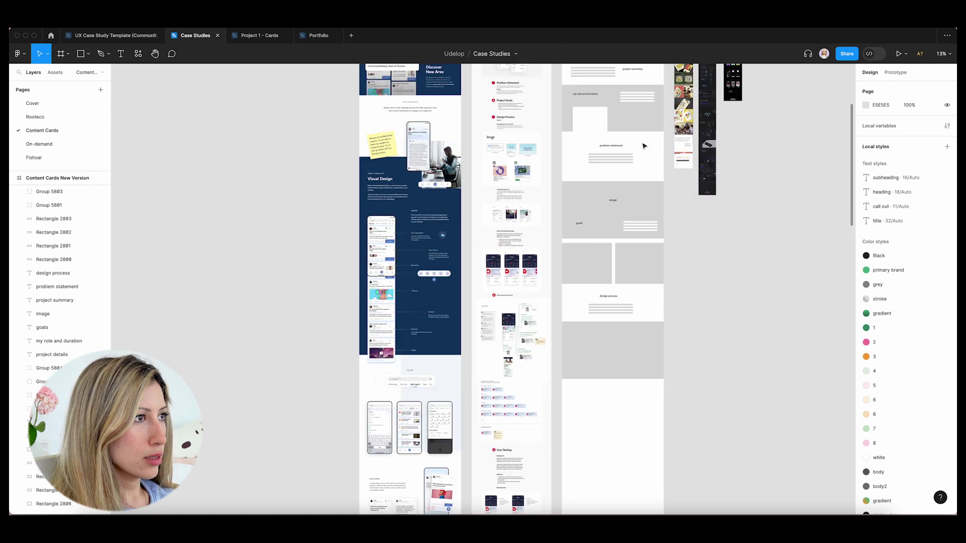
Copy the project summary row below the last grey block and rename its label "initial design exploration"
key(super+plus)
key(super+minus)
click(638, 142)
shift+click(596, 146)
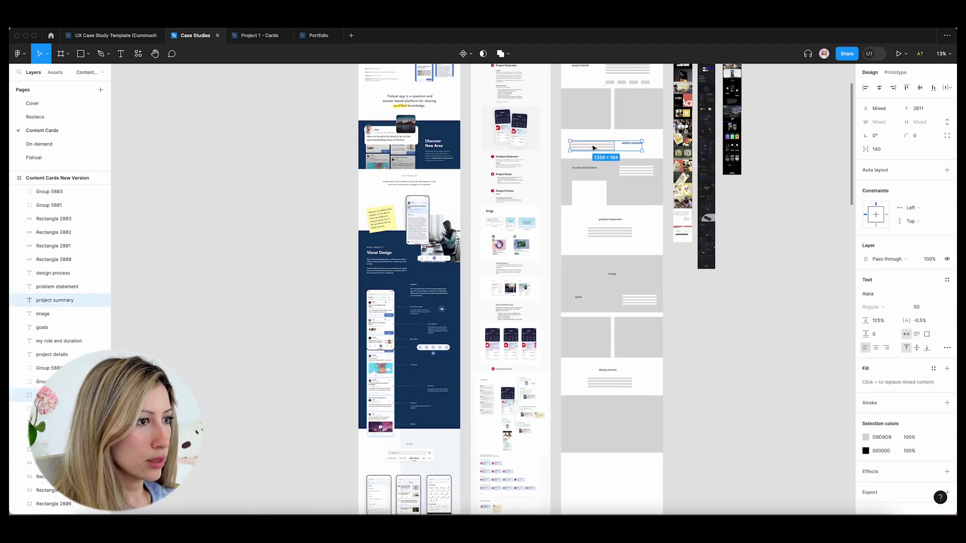
drag(595, 146, 596, 470)
scroll(615, 469, down, 2)
double_click(631, 355)
text(initial design exploration)
key(Escape)
key(Escape)
Draw a small grey image block below the initial design exploration row and finish the "UID" label beside the tall block
key(r)
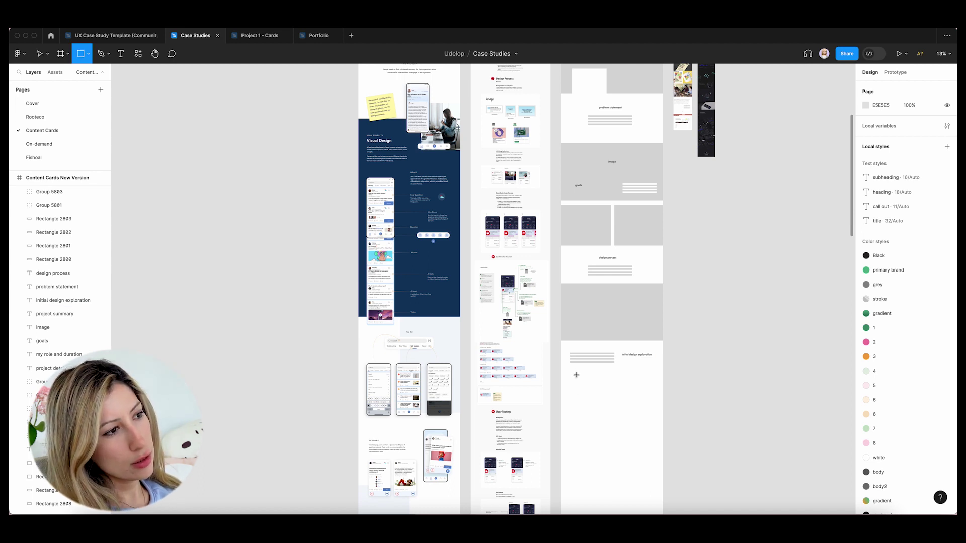
mouse_move(580, 374)
mouse_down()
mouse_move(599, 405)
mouse_move(627, 397)
mouse_up()
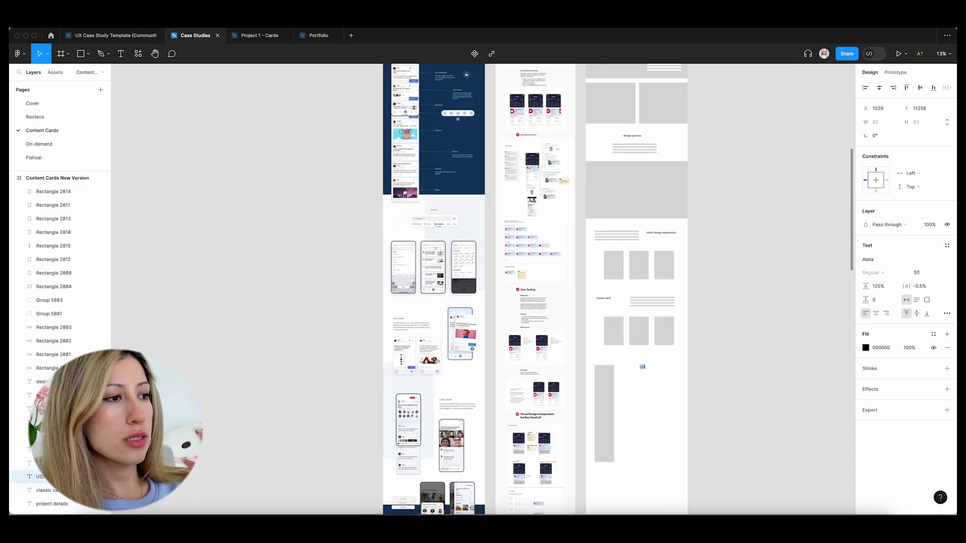
click(651, 369)
key(Escape)
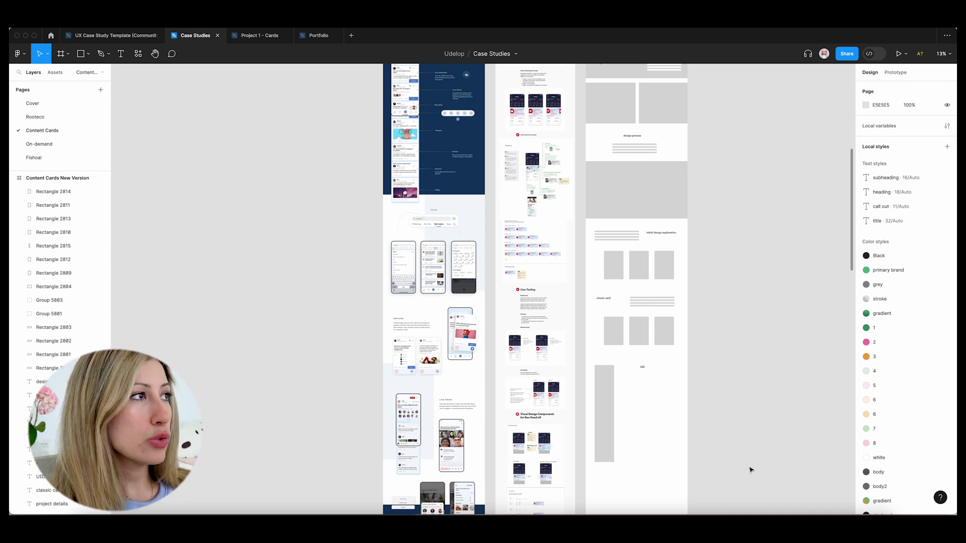
Place copies of the text-line group under the UID label beside the tall block, modelled on the reference's annotated home screen
scroll(560, 224, up, 10)
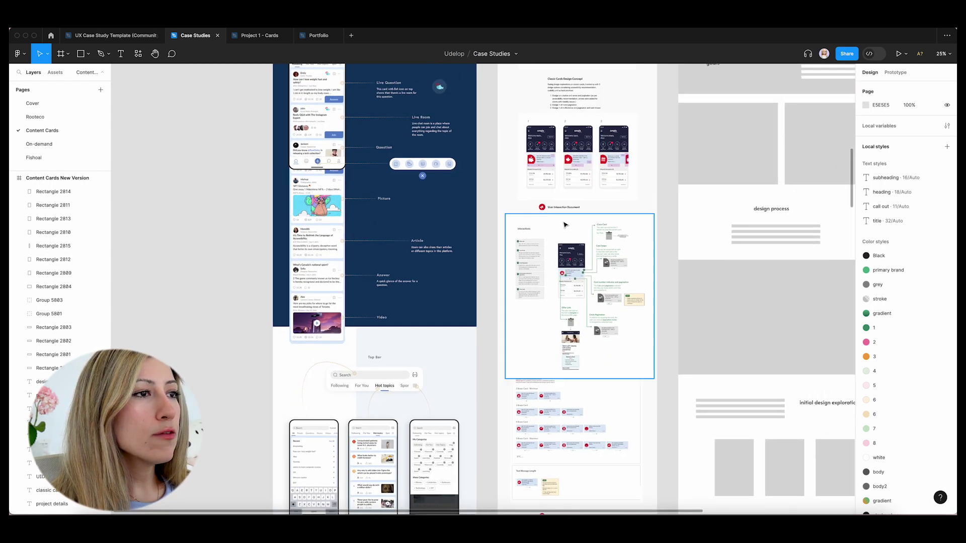
scroll(560, 224, right, 15)
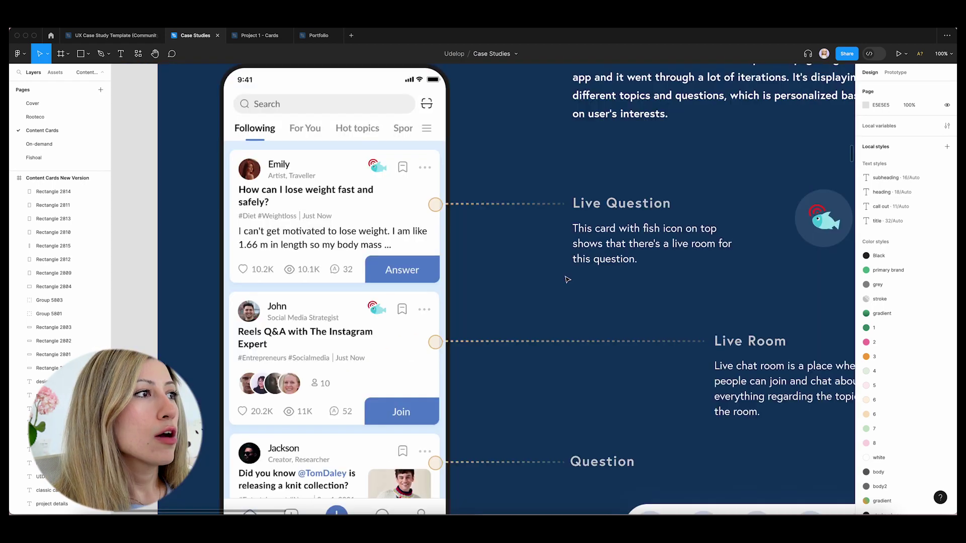
scroll(567, 280, down, 1)
scroll(567, 280, up, 1)
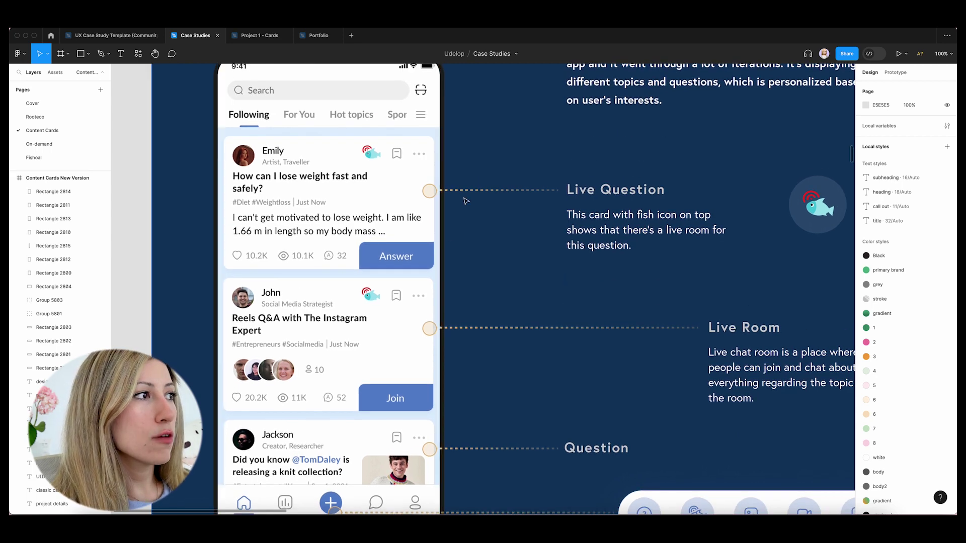
key(minus)
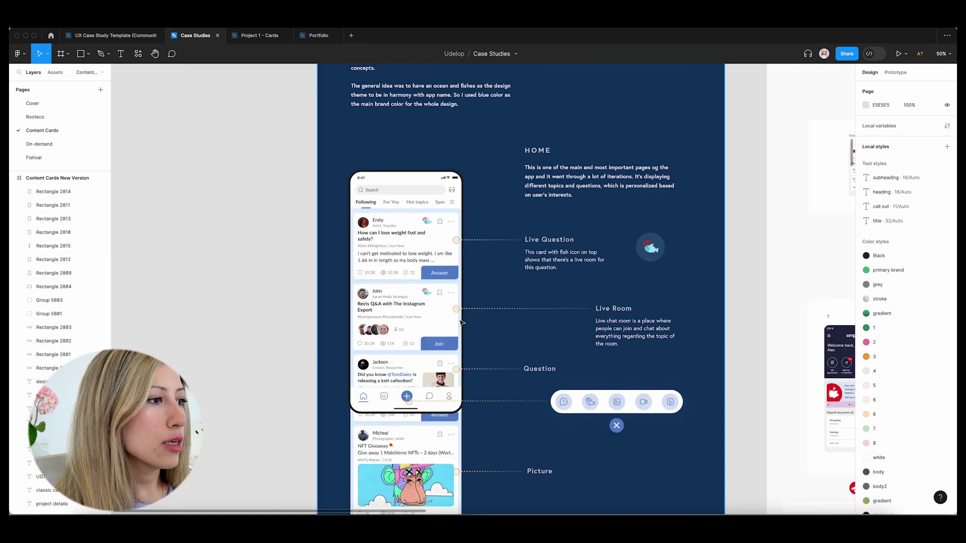
scroll(412, 354, down, 3)
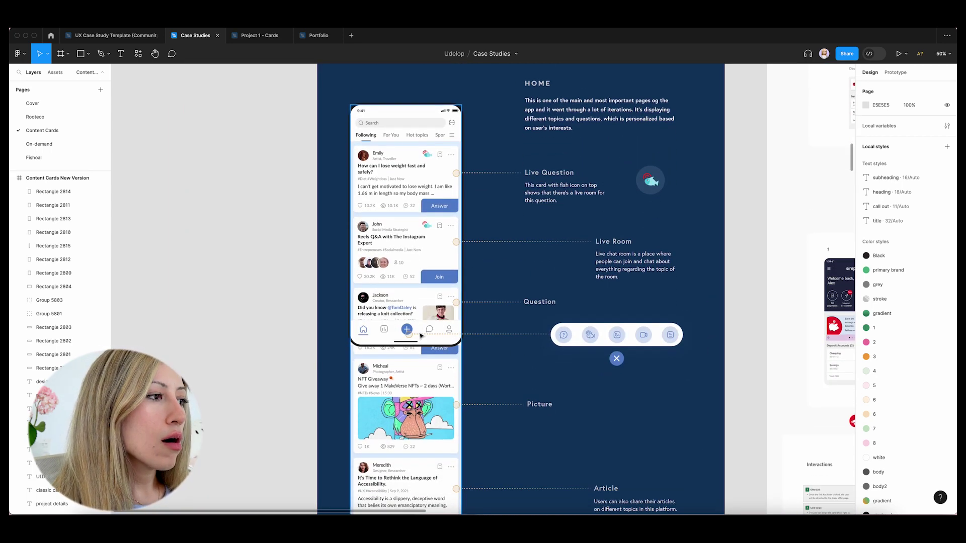
scroll(430, 407, down, 6)
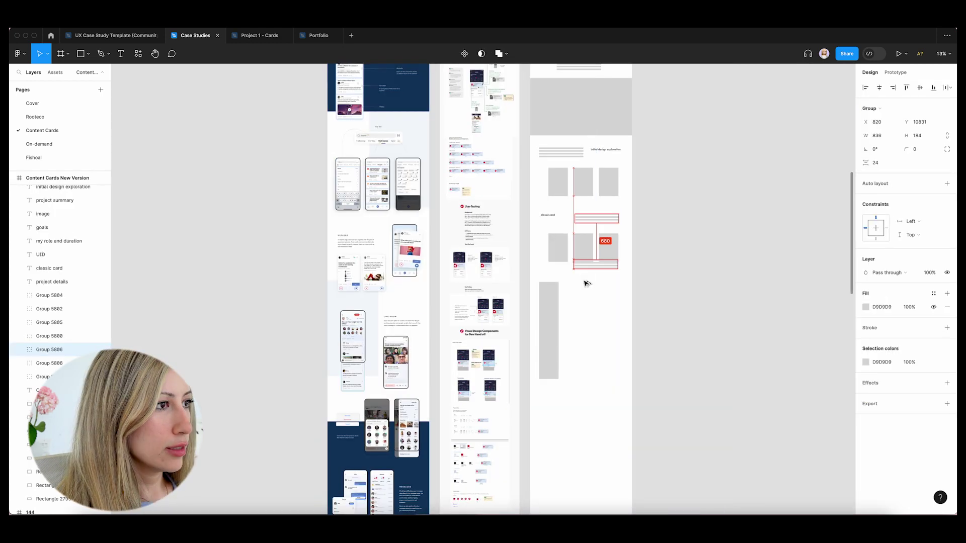
drag(585, 282, 584, 326)
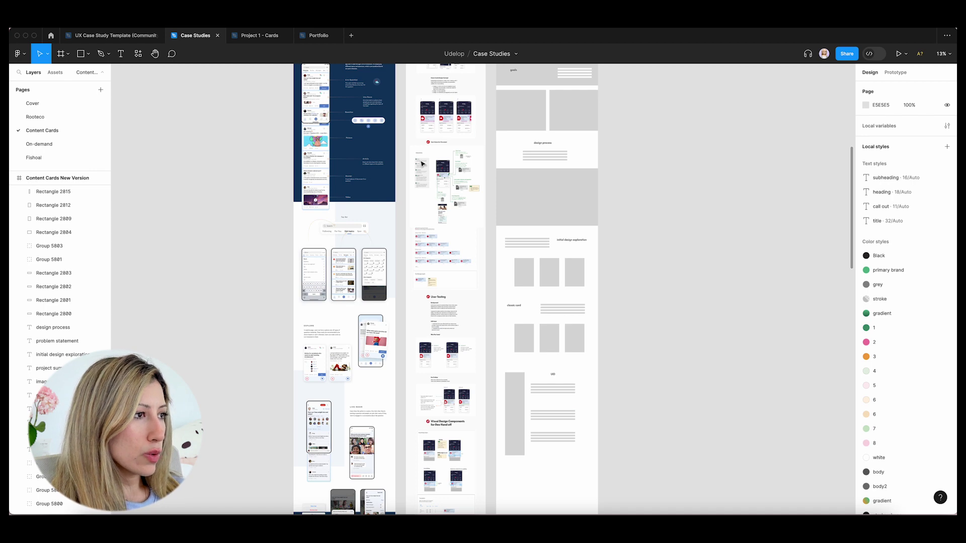
Review the reference's Braze card carousel examples and place a 1920 × 1082 full-width grey block directly below the UID section
scroll(510, 395, down, 3)
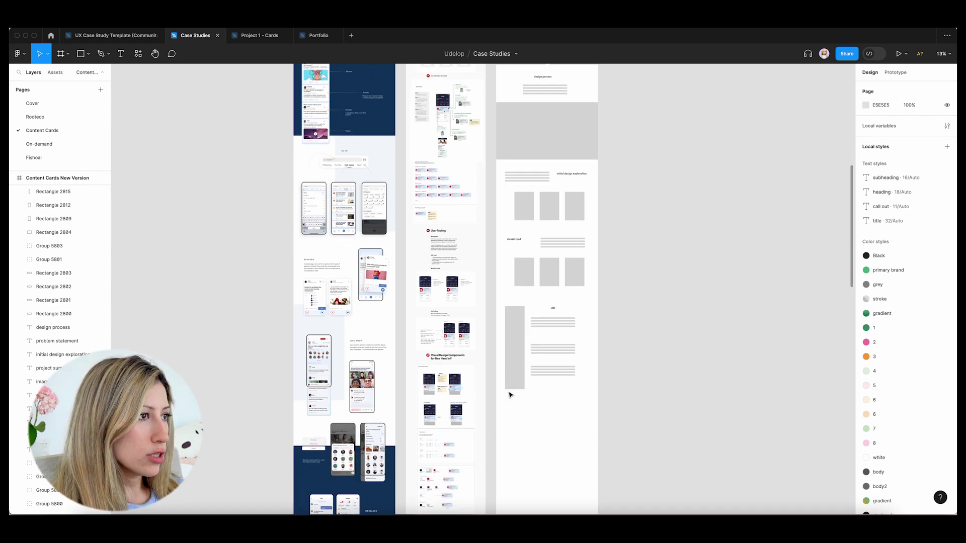
scroll(509, 395, up, 10)
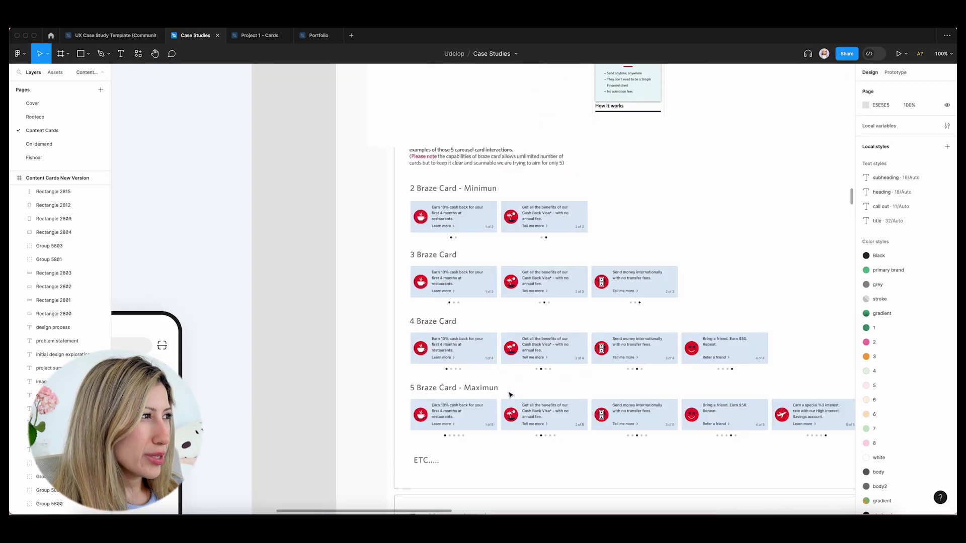
scroll(510, 394, right, 5)
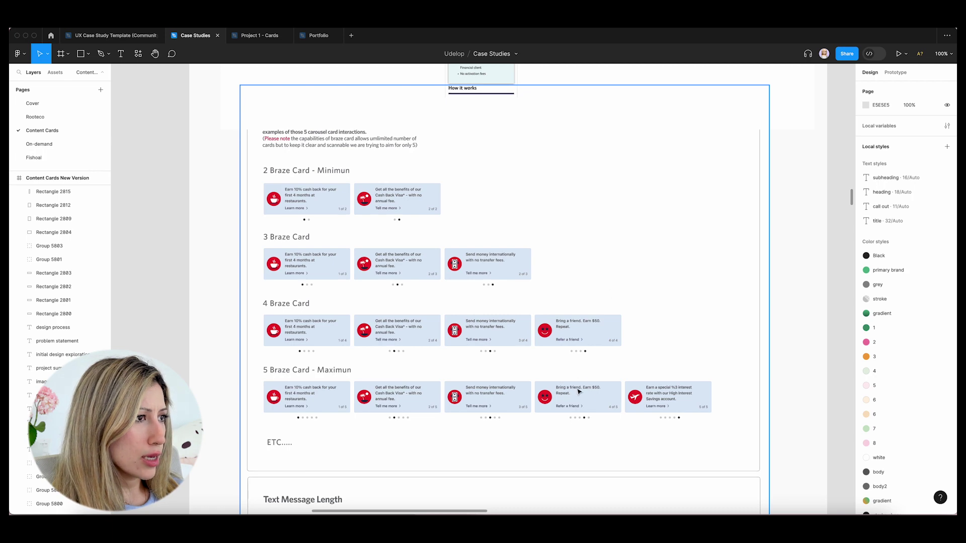
key(super+minus)
key(super+minus)
key(super+minus)
scroll(632, 405, down, 1)
click(587, 494)
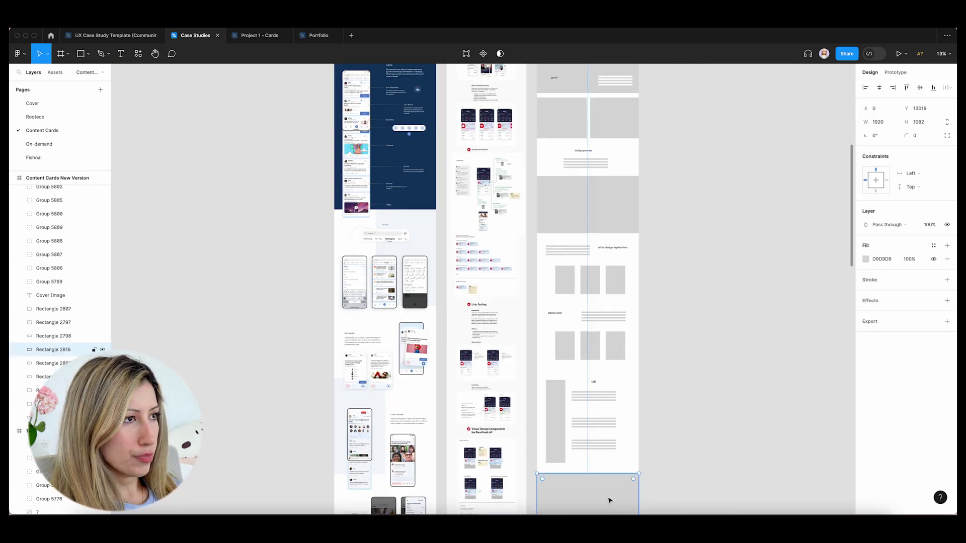
Copy the initial design exploration label onto the new full-width block, rename it "animation prototypes" and move it to the block's upper middle
scroll(449, 277, down, 3)
scroll(450, 277, right, 3)
drag(537, 181, 509, 432)
double_click(509, 432)
text(animation prototypes)
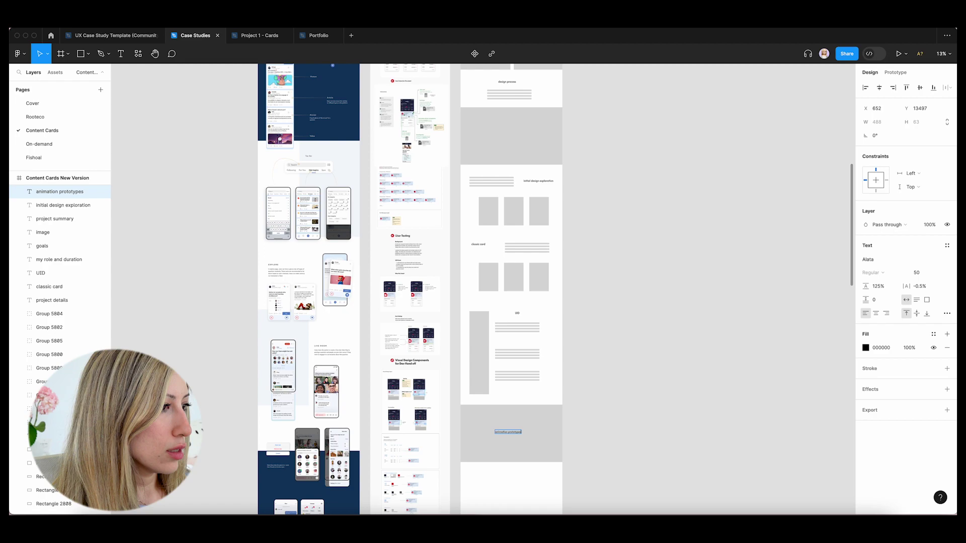
key(Escape)
scroll(408, 160, up, 10)
scroll(582, 325, down, 10)
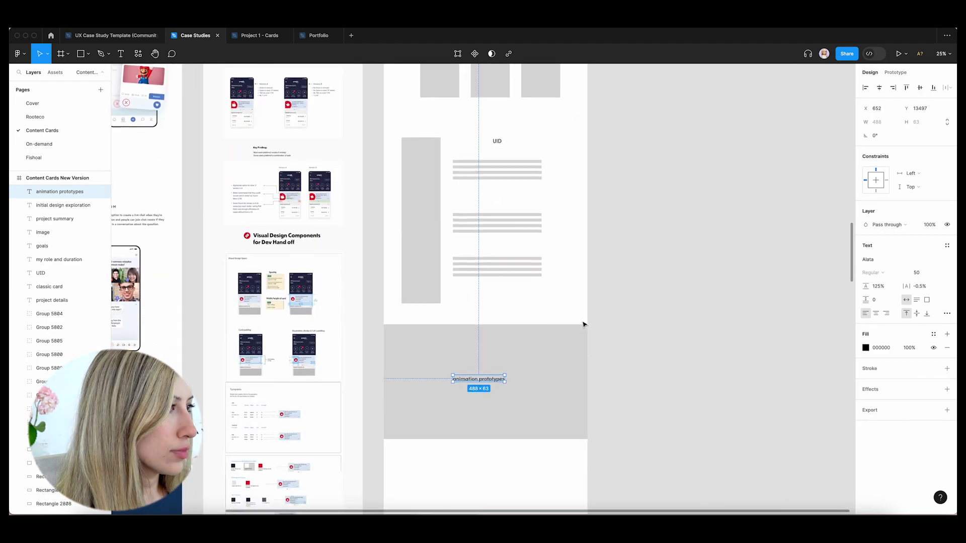
scroll(583, 324, down, 2)
drag(478, 312, 486, 285)
Copy the classic card label and its text lines below the animation prototypes block and rename the label "user testing"
scroll(485, 330, up, 8)
scroll(485, 330, left, 4)
key(super+equal)
key(super+equal)
scroll(483, 331, right, 2)
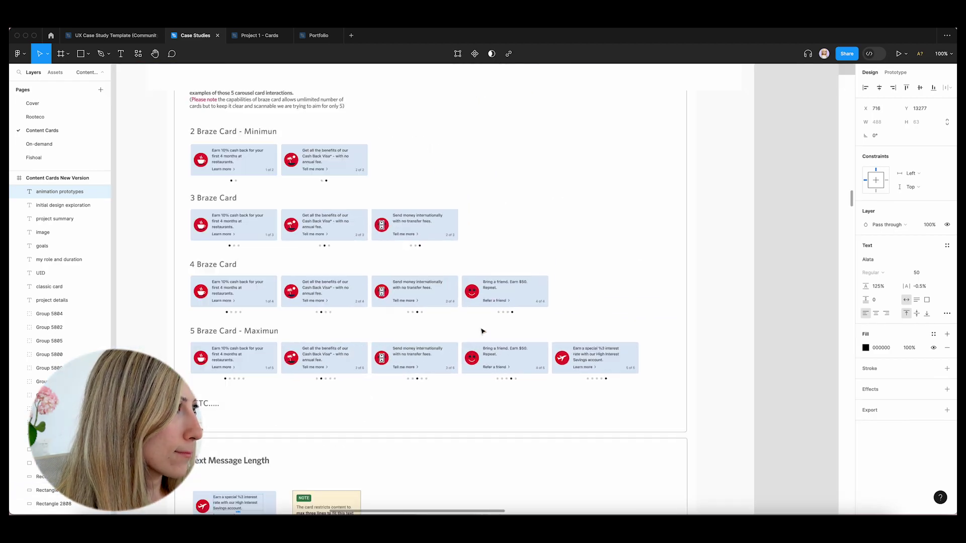
key(super+minus)
key(super+minus)
scroll(482, 331, down, 4)
key(super+minus)
drag(499, 217, 575, 231)
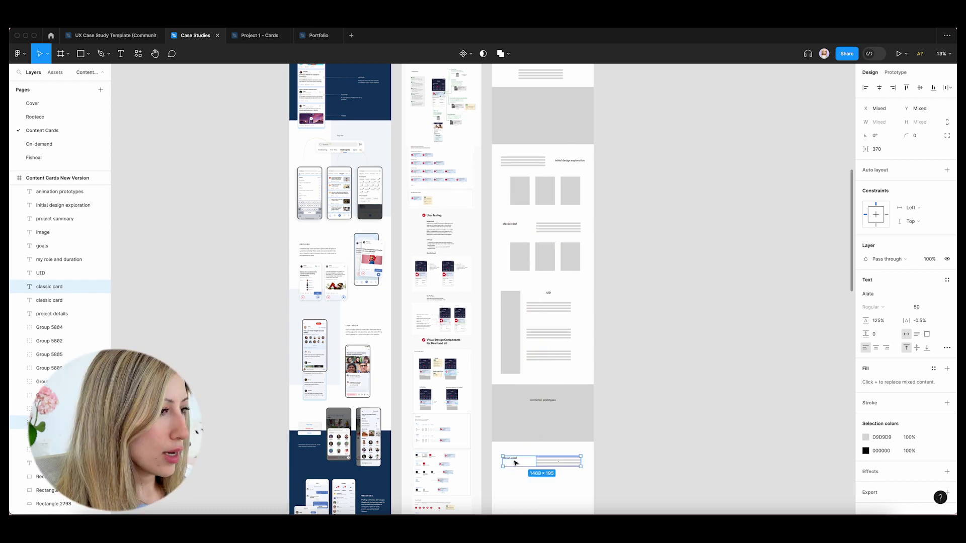
double_click(513, 458)
text(user testing)
click(636, 454)
Copy the text lines directly below the user testing row and add a "UXR goals" label beside them
scroll(636, 454, down, 3)
click(553, 398)
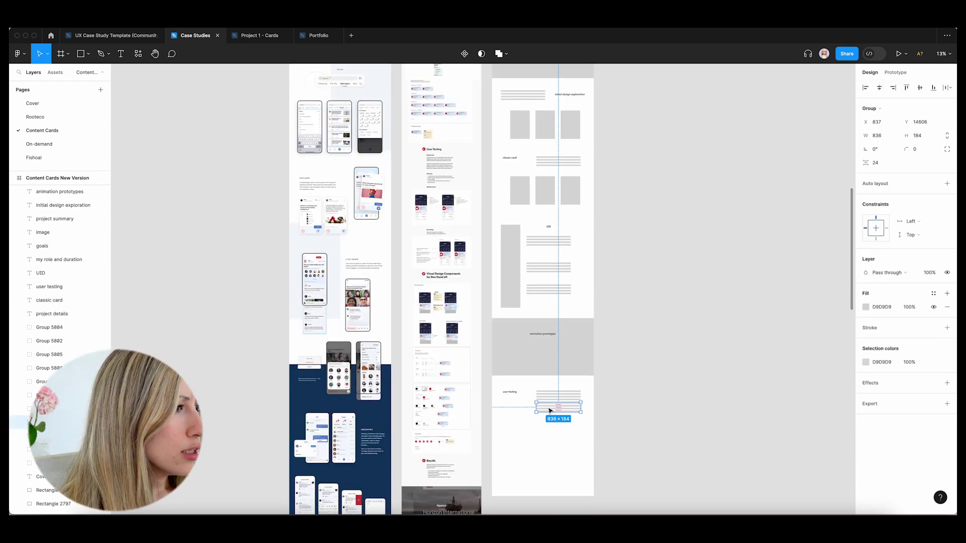
key(ctrl+v)
text(UXR goals)
click(552, 312)
Place two portrait grey image blocks, about 615 × 879, in a staggered arrangement below the UXR goals row
scroll(552, 312, down, 2)
drag(552, 312, 535, 431)
drag(520, 410, 603, 432)
click(603, 432)
Copy text-line groups alongside the two staggered image blocks in the user testing section
scroll(464, 350, up, 3)
scroll(390, 108, up, 6)
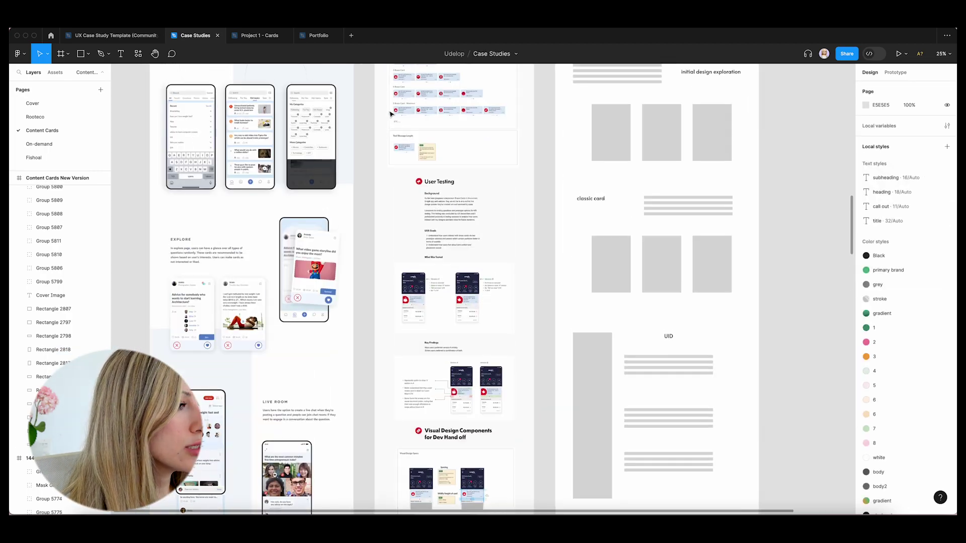
scroll(486, 204, down, 8)
scroll(505, 229, up, 2)
click(497, 139)
key(Escape)
scroll(514, 361, up, 10)
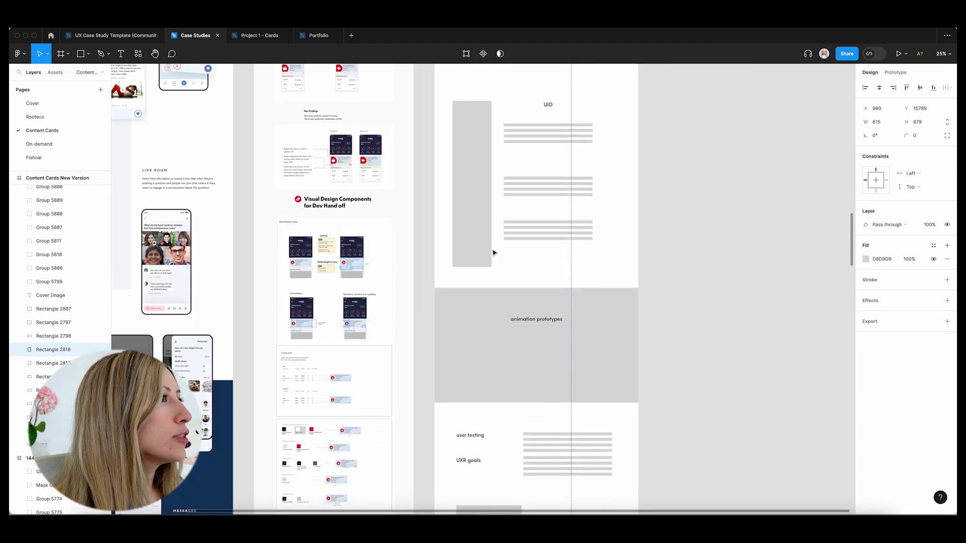
click(579, 193)
drag(578, 194, 590, 253)
drag(627, 248, 502, 362)
click(685, 222)
Copy the design process label and its text lines below the staggered image blocks as the key findings section
scroll(685, 222, down, 5)
scroll(683, 224, up, 5)
scroll(684, 223, down, 8)
scroll(669, 181, up, 5)
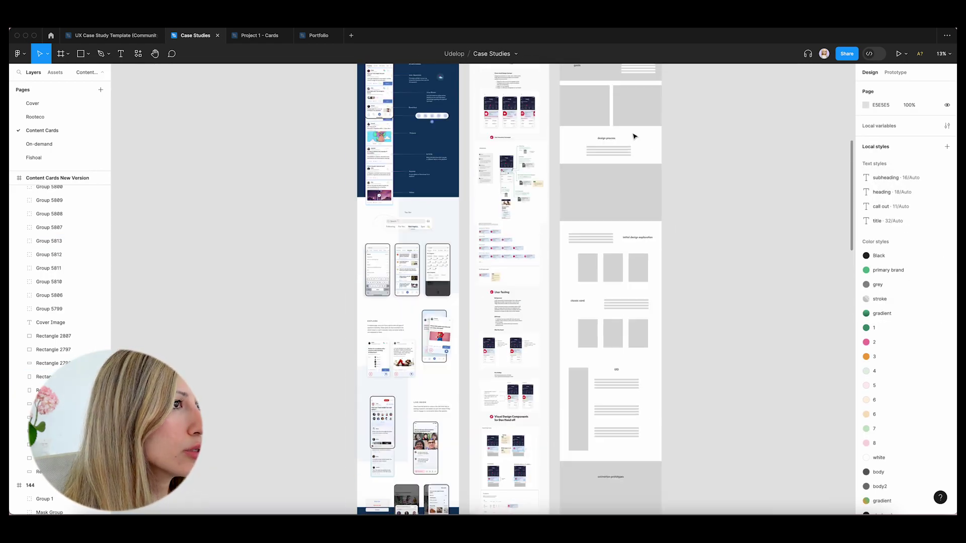
drag(638, 132, 587, 158)
drag(625, 153, 626, 351)
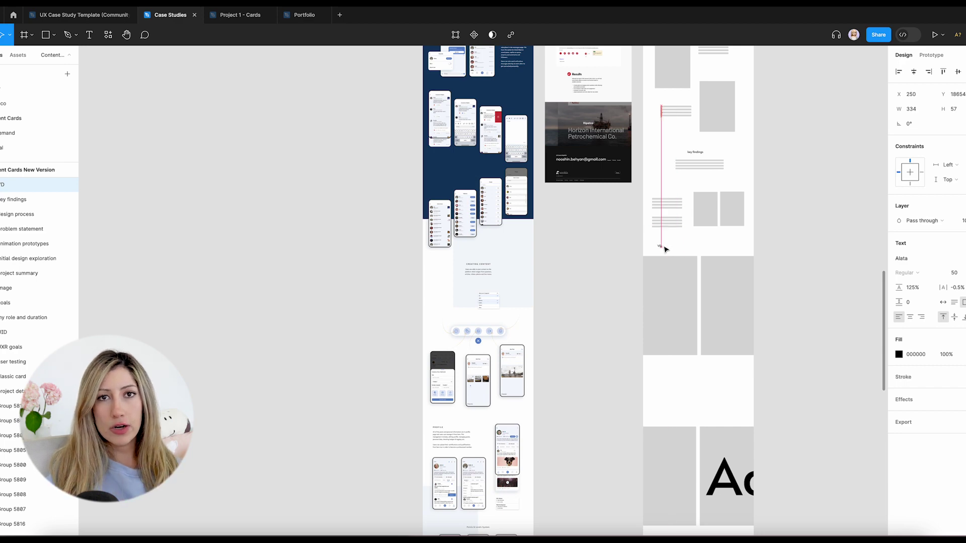
Move the VD label and the paired grey blocks below the key findings section into place and duplicate the label
drag(654, 254, 656, 263)
scroll(656, 262, down, 1)
drag(769, 338, 664, 282)
drag(669, 297, 669, 281)
click(770, 302)
double_click(729, 260)
alt+drag(655, 242, 694, 265)
click(714, 292)
drag(699, 284, 641, 285)
click(626, 272)
Look over the reference case studies and the wireframe sections around the visual design part
scroll(663, 244, up, 19)
scroll(665, 251, right, 4)
scroll(667, 246, up, 5)
click(603, 271)
scroll(619, 261, down, 6)
click(737, 311)
scroll(749, 322, up, 8)
scroll(654, 352, down, 8)
scroll(399, 408, down, 20)
scroll(398, 409, left, 6)
scroll(397, 409, down, 7)
key(super+minus)
Copy a grey block down and across to extend the two-column block grid of the visual design section
click(566, 377)
drag(565, 395, 566, 355)
click(546, 374)
drag(553, 295, 553, 358)
alt+drag(554, 370, 611, 369)
shift+click(536, 376)
drag(564, 394, 565, 400)
click(474, 355)
Move the lower row of grey blocks up close to the row above it
scroll(467, 327, up, 6)
scroll(455, 282, left, 1)
scroll(448, 255, down, 9)
drag(538, 302, 649, 382)
drag(592, 366, 592, 287)
click(513, 276)
Draw a 792 × 288 rectangle above the large "Aa" sample in its grey block and fill it with sampled white
scroll(512, 276, up, 10)
key(super+plus)
key(super+plus)
key(super+plus)
scroll(513, 276, up, 1)
key(super+minus)
scroll(513, 277, down, 20)
scroll(512, 276, right, 6)
scroll(512, 276, down, 2)
key(r)
drag(817, 310, 634, 244)
key(i)
click(597, 252)
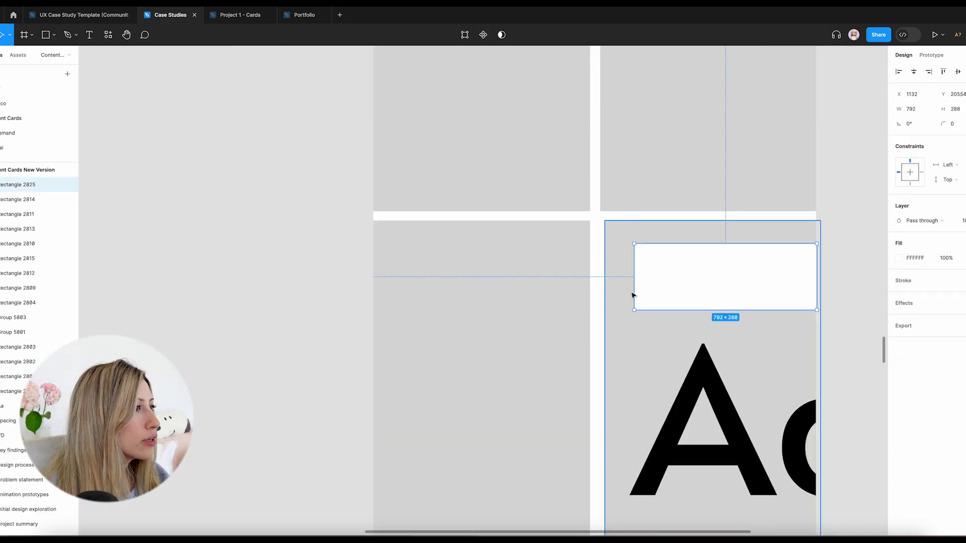
Copy a text-line group into the grey block beside the "Aa" sample and recolour the lines with sampled white
key(super+minus)
key(super+minus)
mouse_move(480, 129)
alt+mouse_down()
mouse_move(496, 280)
mouse_move(483, 308)
alt+mouse_up()
key(i)
click(543, 287)
Copy the white text lines into the lower grey block of the neighbouring column
key(super+plus)
drag(688, 183, 485, 95)
alt+drag(490, 175, 599, 502)
drag(644, 370, 513, 495)
key(Escape)
Examine the colour specifications for backgrounds, text, card border and pagination in the reference case study
key(super+minus)
scroll(460, 457, up, 5)
key(super+plus)
scroll(459, 457, up, 7)
key(super+plus)
key(super+plus)
scroll(459, 457, up, 5)
scroll(458, 456, down, 3)
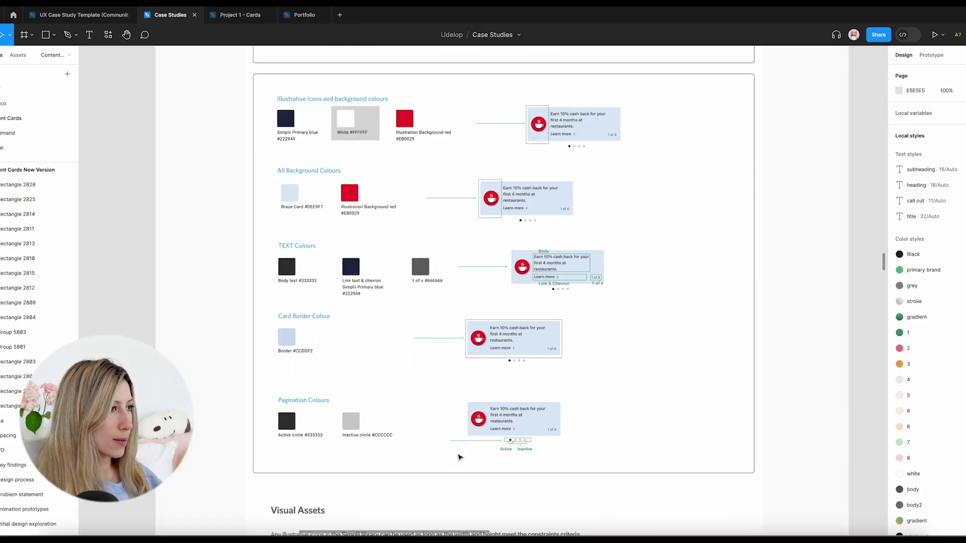
scroll(459, 456, down, 2)
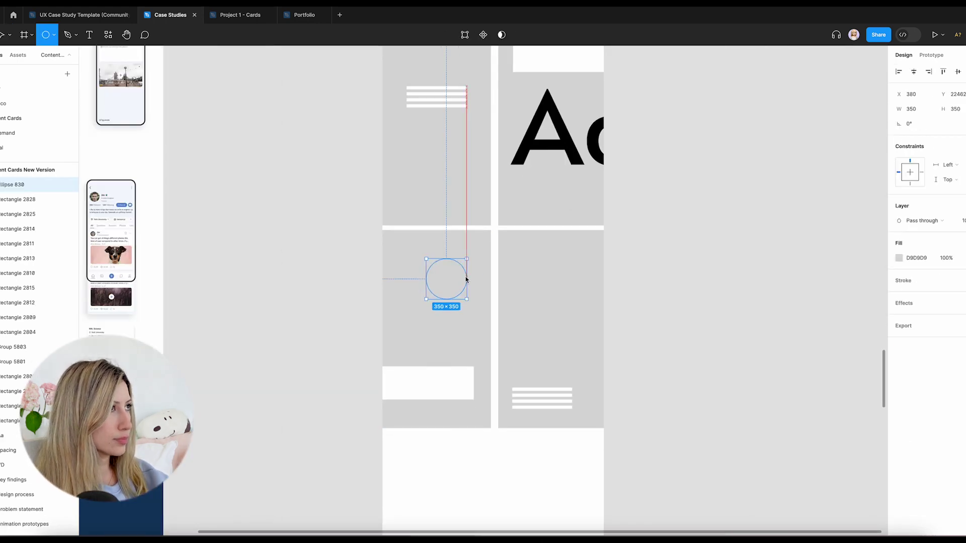
Lay out three 260 × 260 grey circles spaced 60 apart below the block grid, with a grey rectangle beneath them
click(565, 331)
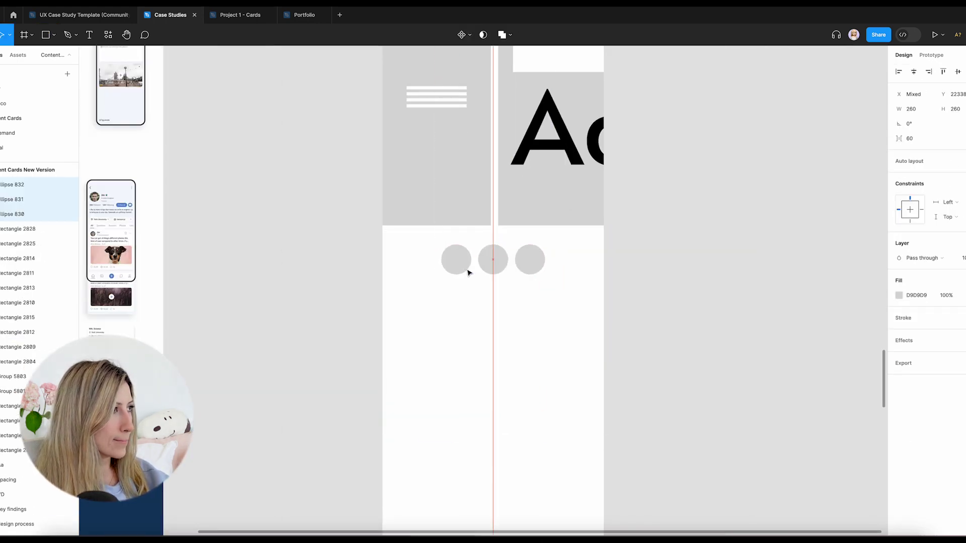
key(Escape)
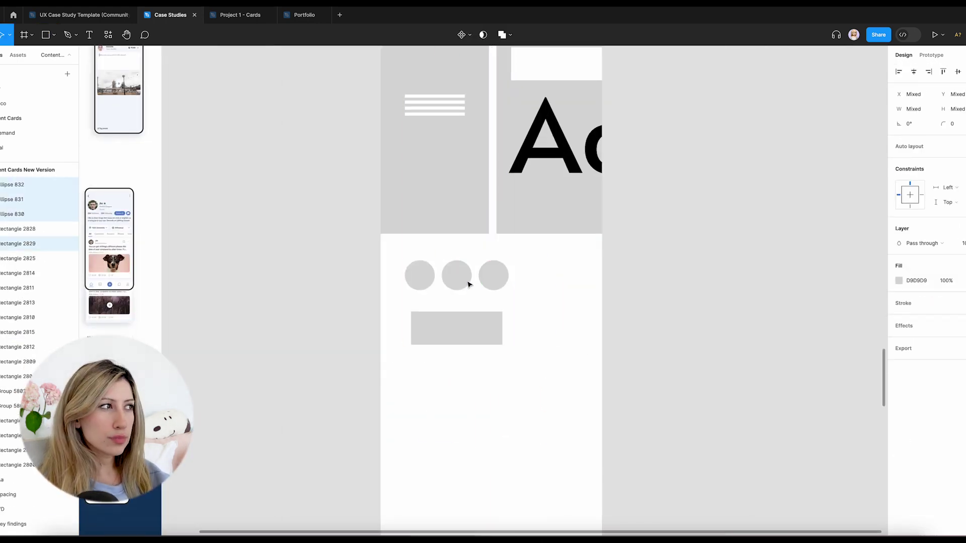
click(467, 301)
key(Delete)
Add a "description" text label beneath the grey rectangle and scale it up
key(t)
click(442, 415)
text(description)
key(Escape)
key(k)
drag(442, 354, 761, 431)
Duplicate the three-circle, rectangle and "description" set into four sets staggered down the section
drag(543, 378, 400, 255)
alt+drag(419, 271, 493, 386)
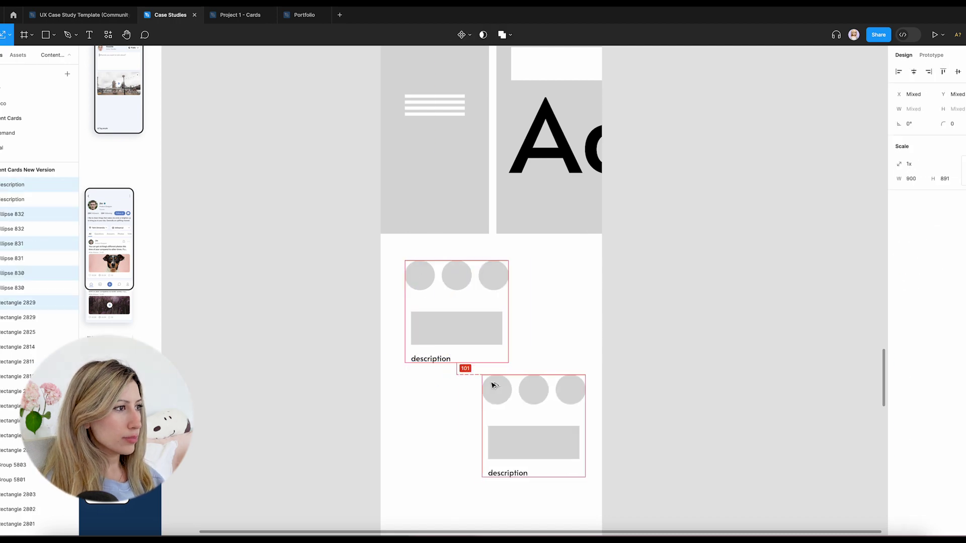
scroll(494, 385, down, 3)
alt+drag(634, 275, 643, 507)
drag(573, 528, 700, 418)
Add a full-width grey block beneath the staggered sets and label it "social assets"
scroll(701, 418, down, 1)
drag(672, 55, 526, 367)
click(364, 275)
key(super+minus)
scroll(377, 287, up, 10)
key(super+equal)
key(super+minus)
scroll(438, 198, down, 7)
alt+drag(599, 168, 597, 441)
double_click(573, 436)
text(co)
click(503, 222)
Add a "results" label with grey text lines beneath the social assets block
scroll(502, 221, up, 7)
drag(646, 285, 625, 399)
scroll(625, 399, down, 9)
double_click(610, 390)
text(results)
click(528, 391)
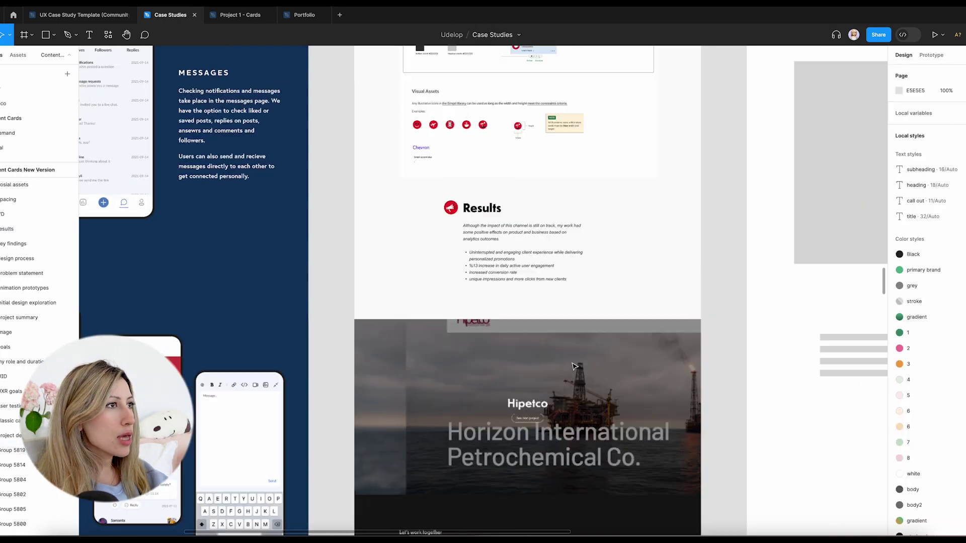
Examine the results and footer sections of the Braze case study and the inspiration case studies for the closing sections
scroll(574, 367, up, 5)
scroll(574, 366, down, 10)
scroll(574, 366, right, 5)
scroll(574, 367, up, 8)
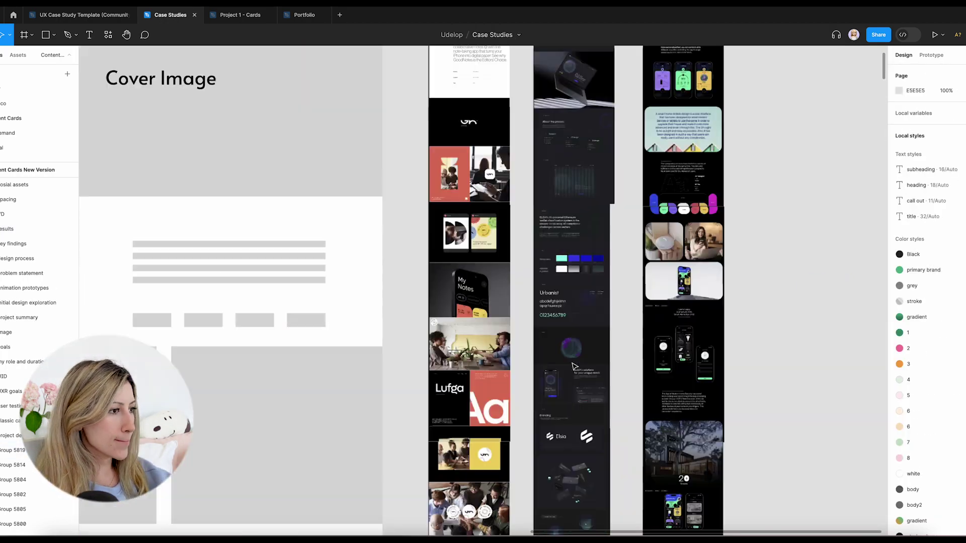
scroll(574, 367, down, 10)
scroll(574, 367, up, 10)
scroll(574, 367, left, 10)
scroll(574, 367, down, 10)
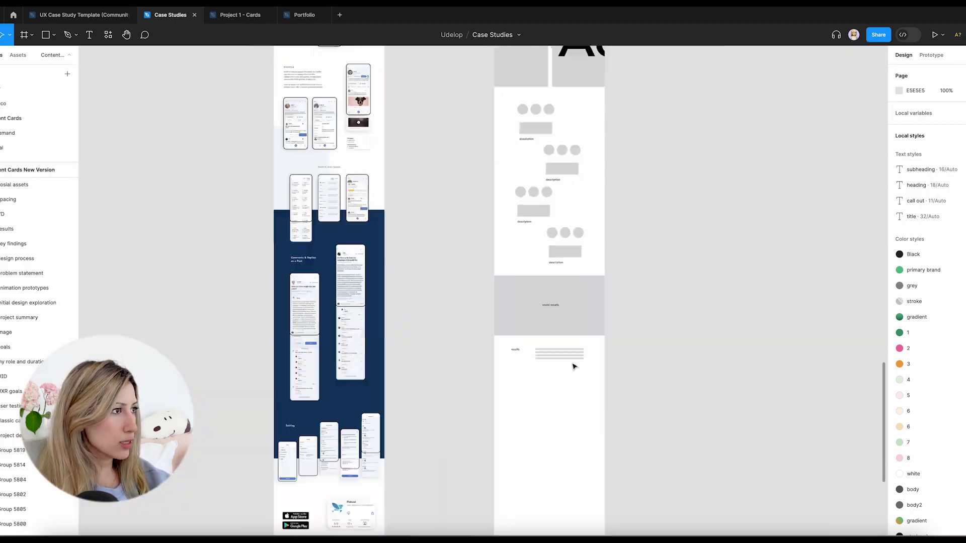
Copy the social assets grey block below the results section, shrink it and place a duplicate alongside
alt+drag(568, 320, 569, 422)
drag(495, 403, 521, 403)
drag(605, 438, 534, 410)
alt+drag(523, 401, 597, 411)
shift+click(528, 393)
shift+click(523, 427)
shift+click(523, 398)
click(649, 394)
Shorten the new version's frame by raising its bottom edge towards the last blocks
scroll(649, 394, down, 10)
click(495, 417)
drag(494, 426, 495, 396)
click(550, 406)
Switch to Google Chrome and browse the project covers in the Case-study collection on Behance
scroll(550, 406, up, 8)
scroll(549, 405, up, 6)
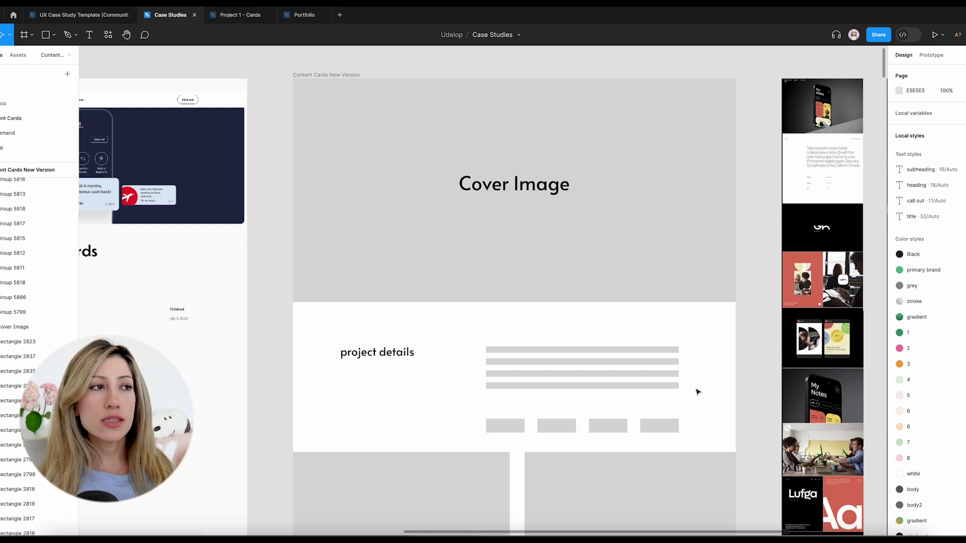
scroll(696, 392, right, 3)
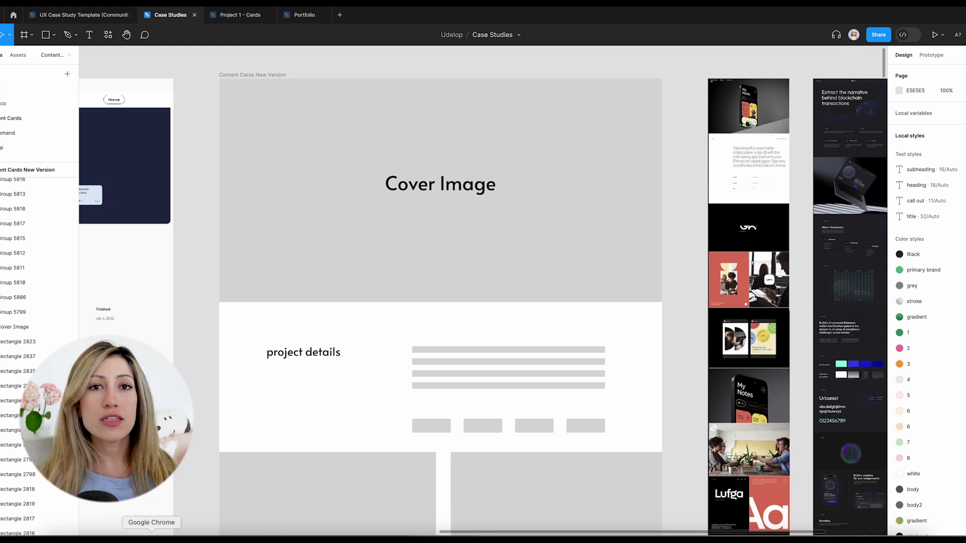
click(151, 539)
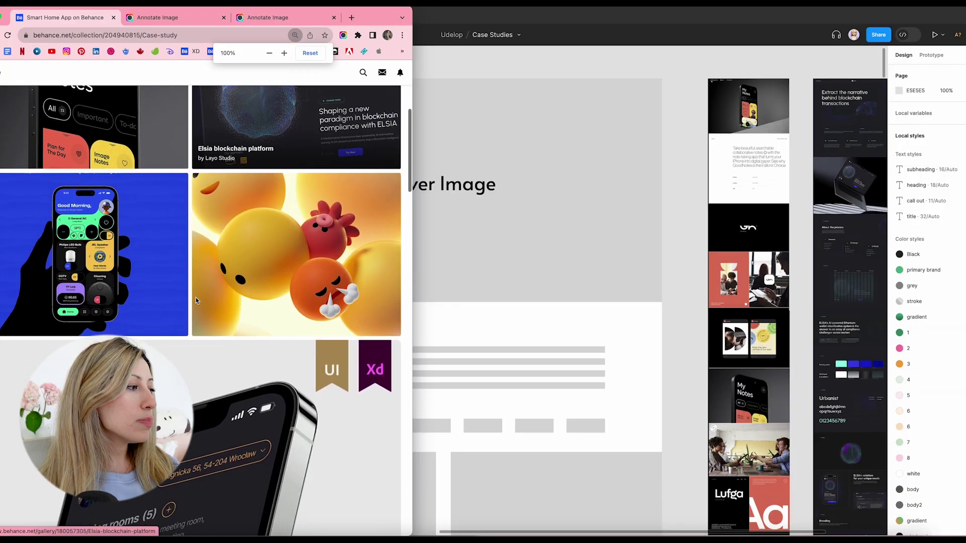
scroll(196, 300, down, 5)
scroll(196, 301, up, 6)
scroll(196, 301, up, 8)
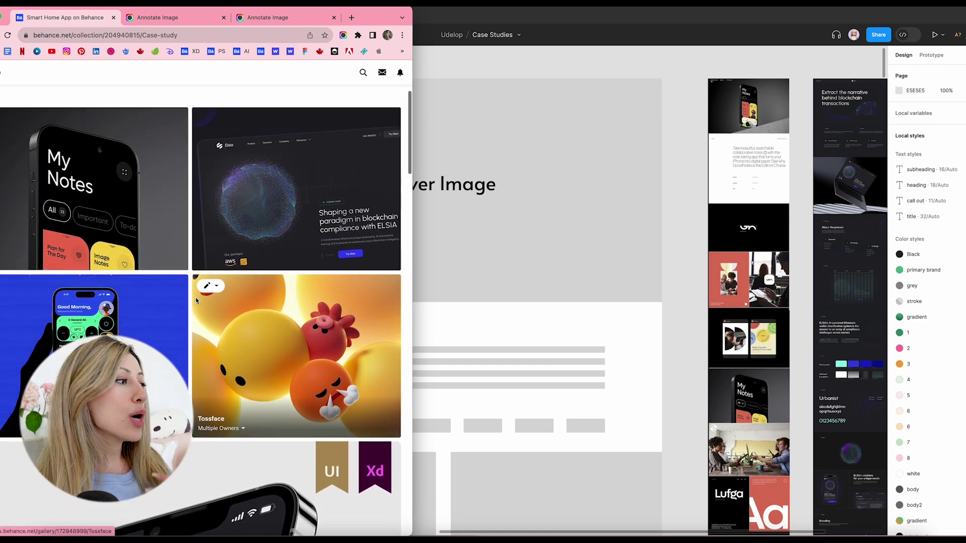
scroll(132, 276, down, 8)
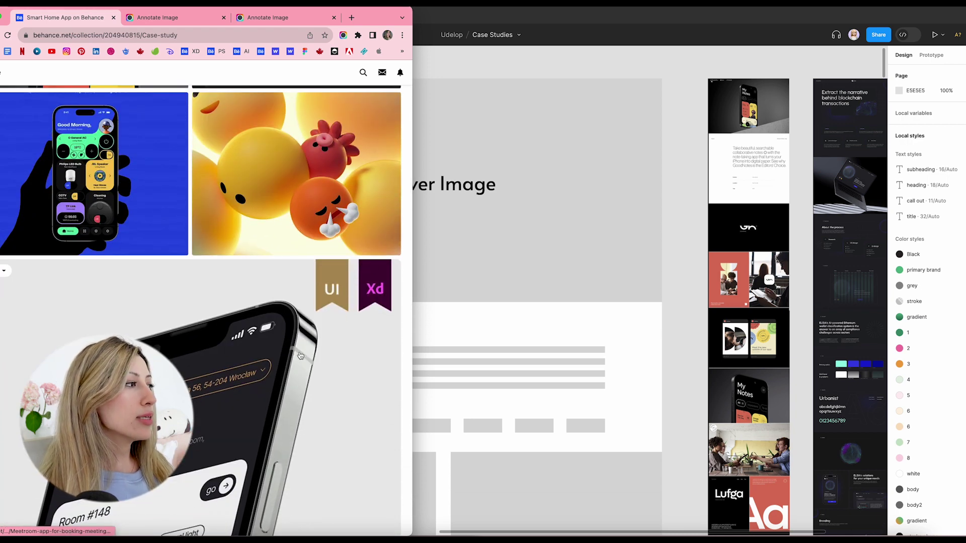
scroll(300, 355, down, 2)
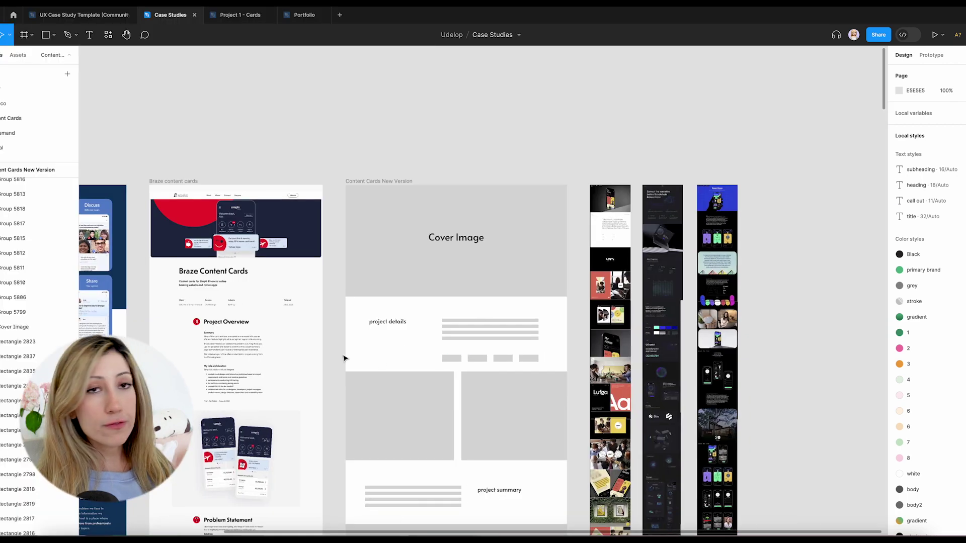
Switch back to Figma and examine the layouts of the three inspiration case studies from cover to closing section
scroll(345, 358, right, 8)
scroll(345, 357, up, 5)
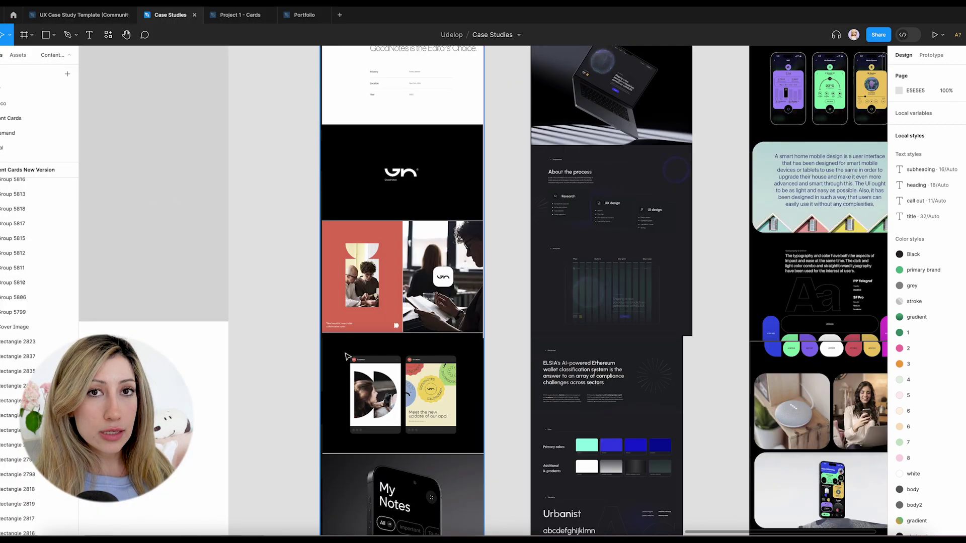
scroll(326, 367, up, 1)
scroll(315, 371, right, 4)
scroll(315, 371, up, 5)
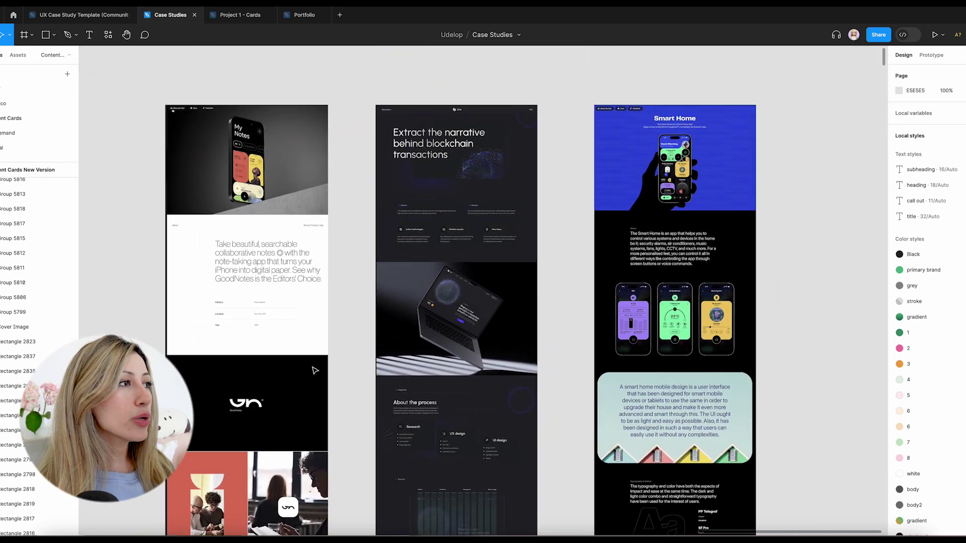
scroll(315, 371, down, 20)
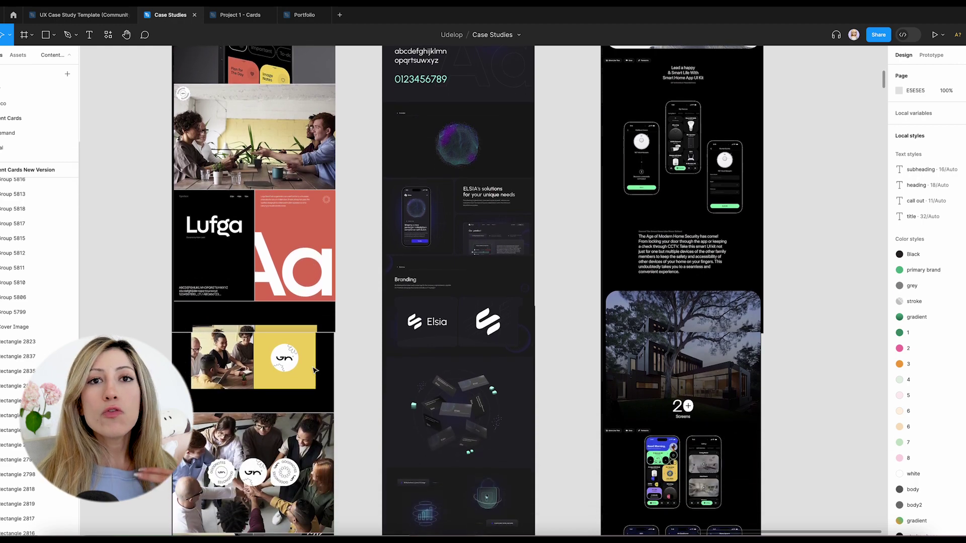
scroll(315, 371, down, 15)
scroll(312, 370, down, 3)
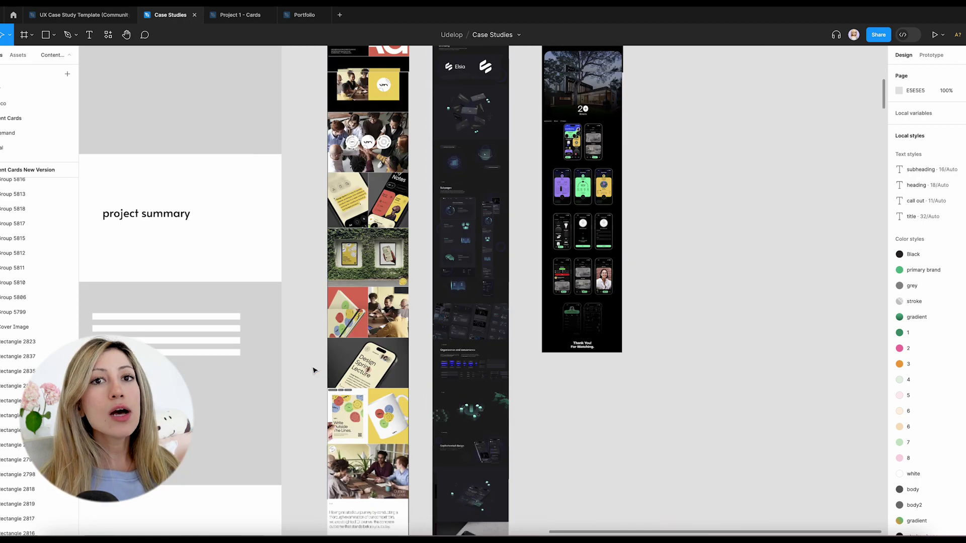
scroll(313, 371, up, 5)
scroll(312, 371, left, 1)
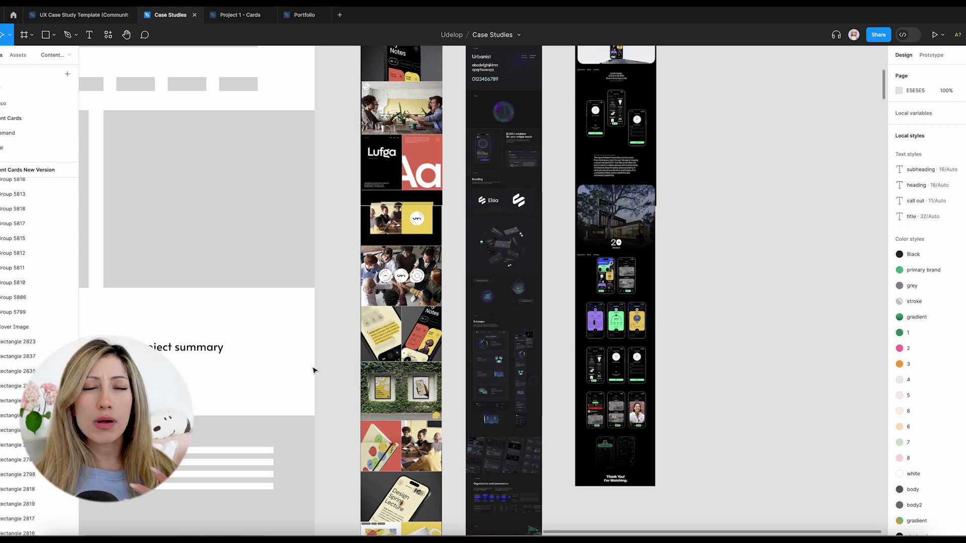
Examine the original Braze Content Cards case study from its cover through the Classic Cards Design Concept
scroll(312, 371, up, 10)
scroll(313, 370, left, 8)
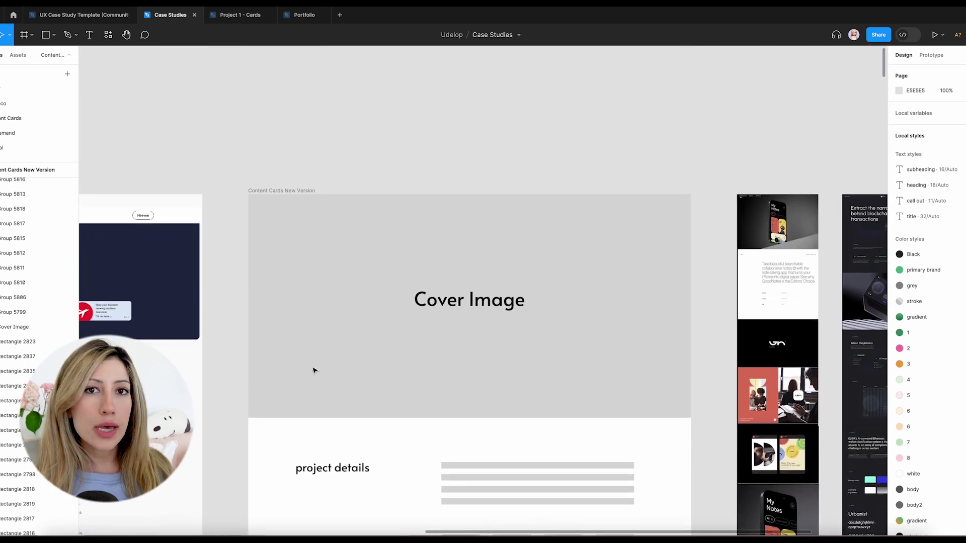
scroll(313, 370, down, 4)
scroll(312, 370, left, 1)
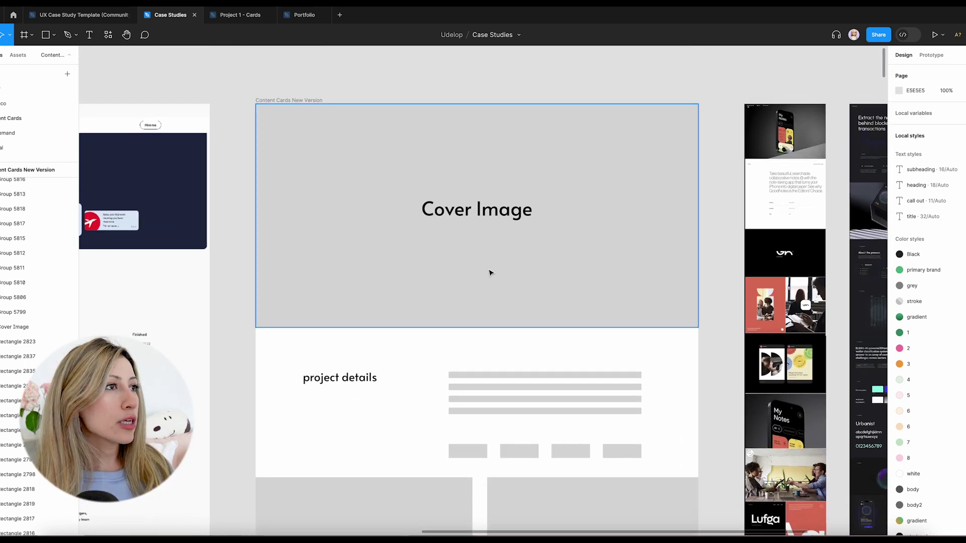
scroll(491, 273, left, 10)
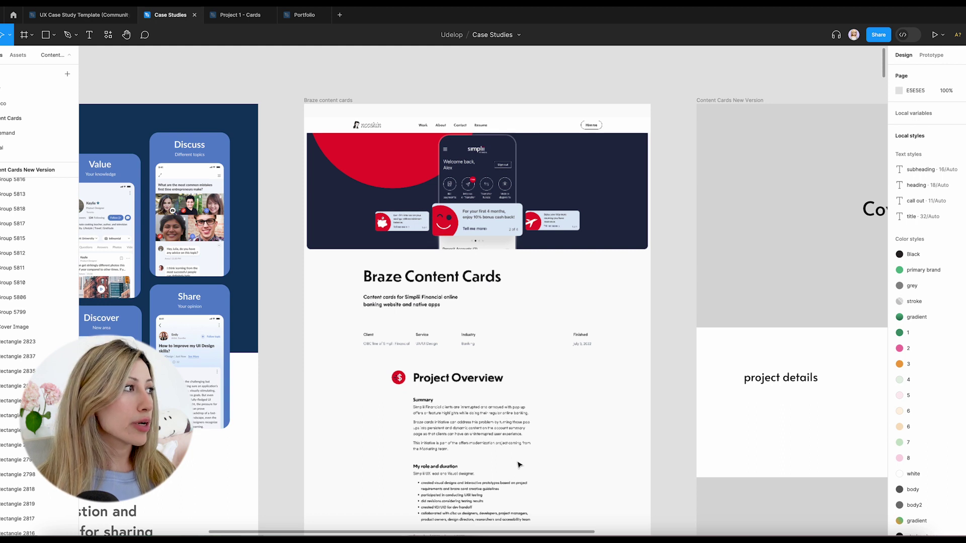
scroll(523, 461, down, 10)
scroll(523, 460, right, 2)
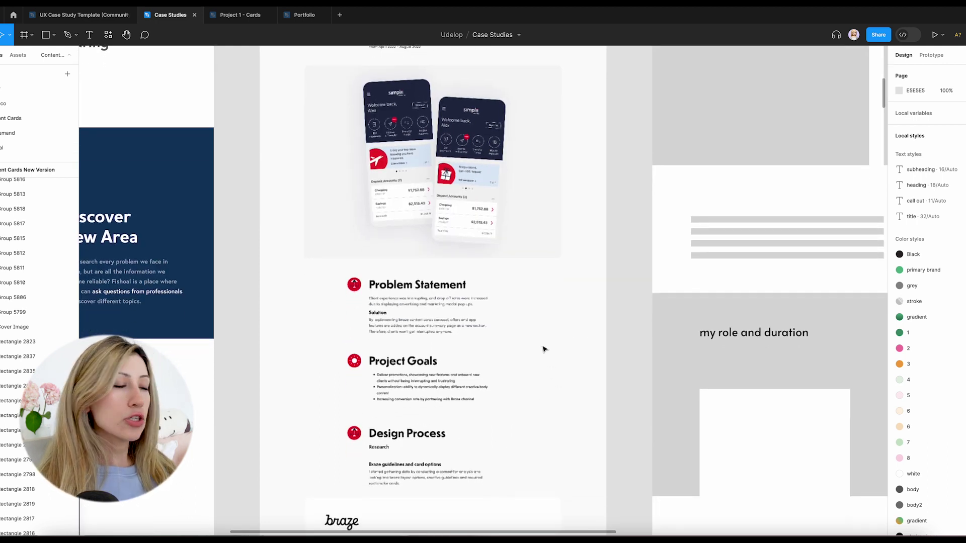
scroll(543, 349, down, 7)
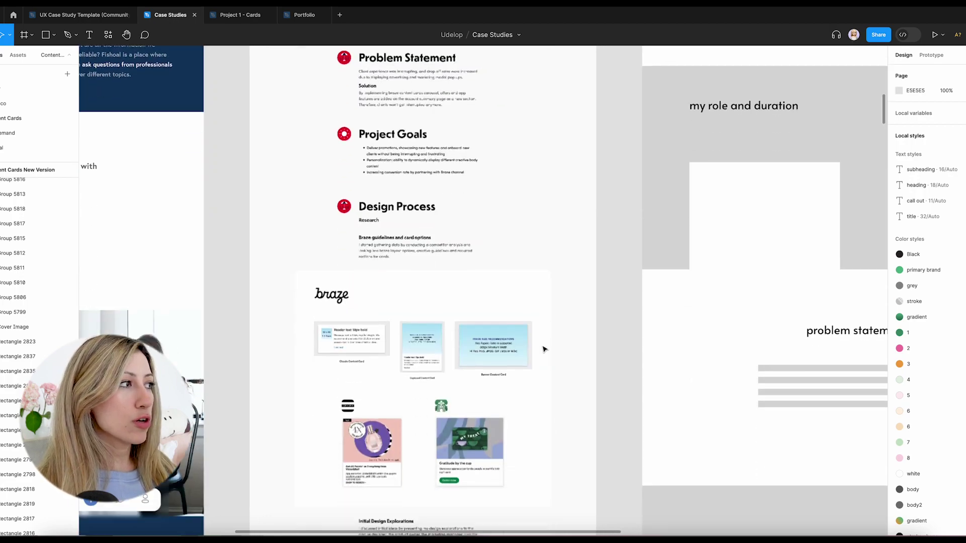
scroll(543, 349, down, 3)
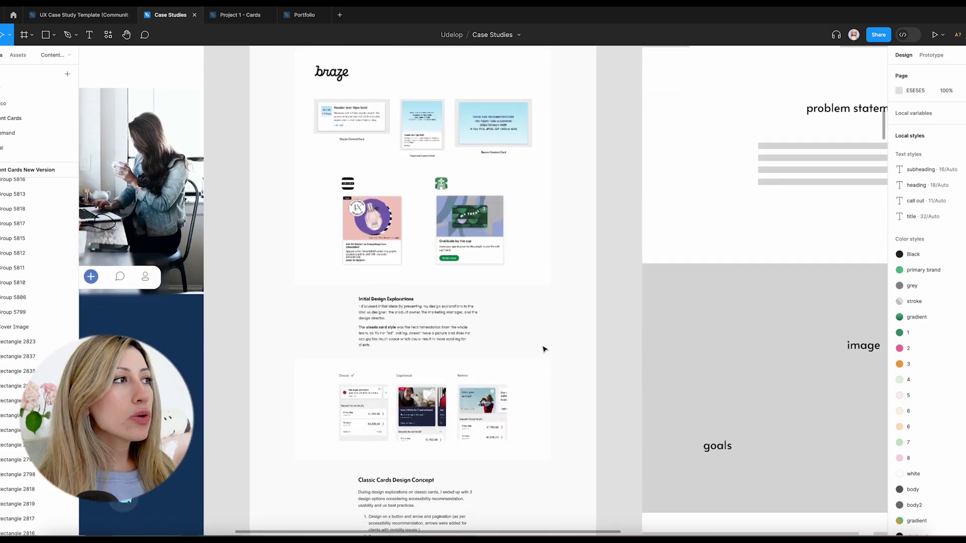
Examine the Fishoal case study's layout through its problem, visual design, top bar, live room and creating content sections
scroll(543, 349, left, 5)
scroll(543, 349, left, 8)
scroll(543, 349, up, 10)
scroll(543, 349, right, 2)
scroll(545, 348, up, 6)
scroll(544, 348, right, 1)
scroll(543, 349, down, 3)
scroll(543, 349, down, 10)
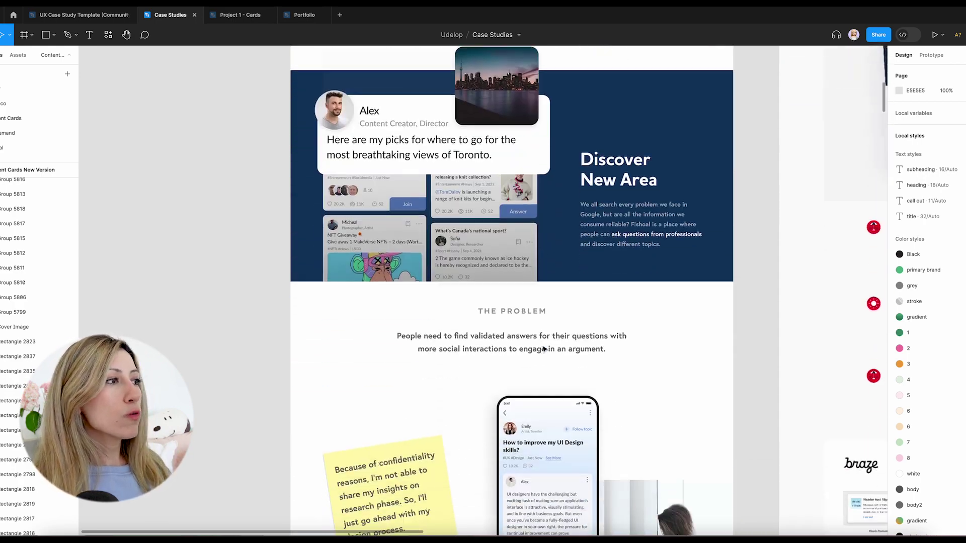
scroll(543, 349, down, 12)
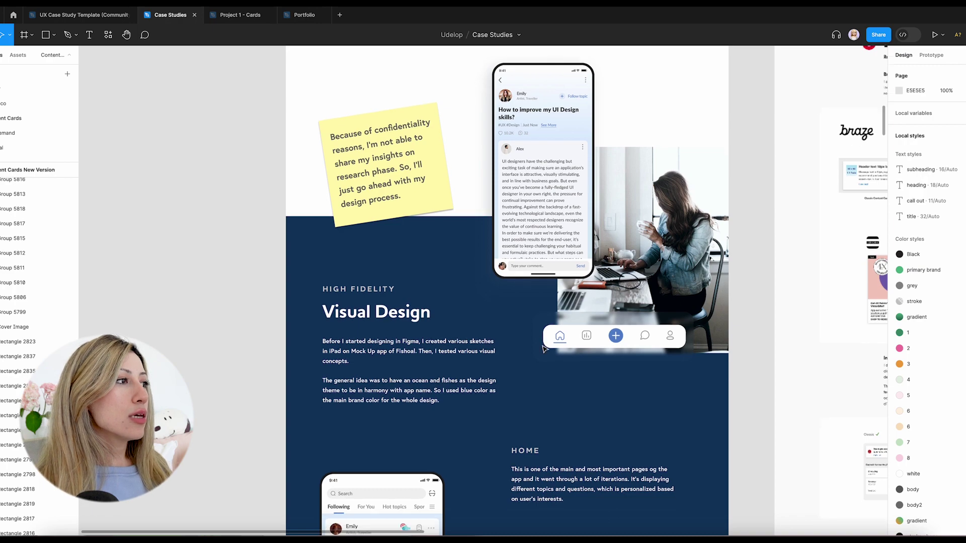
scroll(543, 349, down, 12)
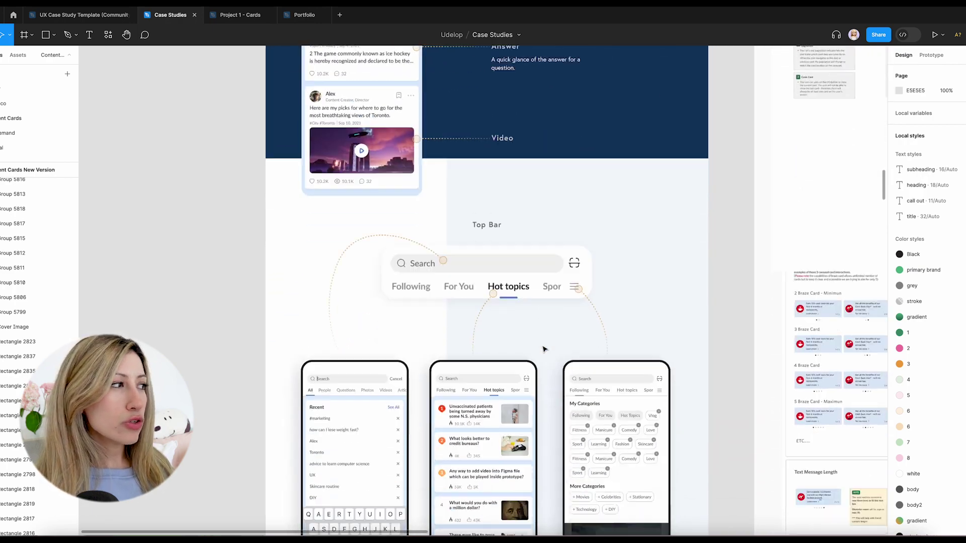
scroll(543, 349, down, 12)
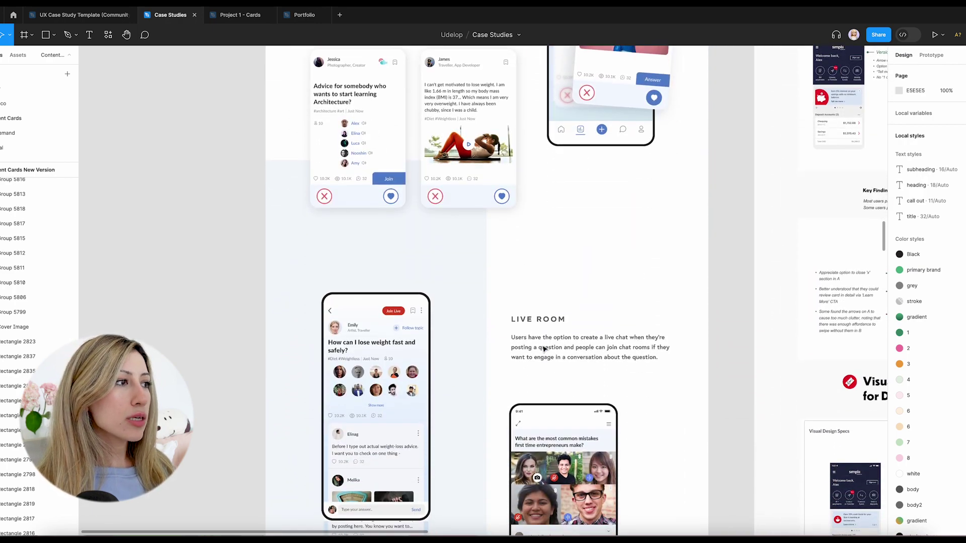
scroll(544, 349, down, 9)
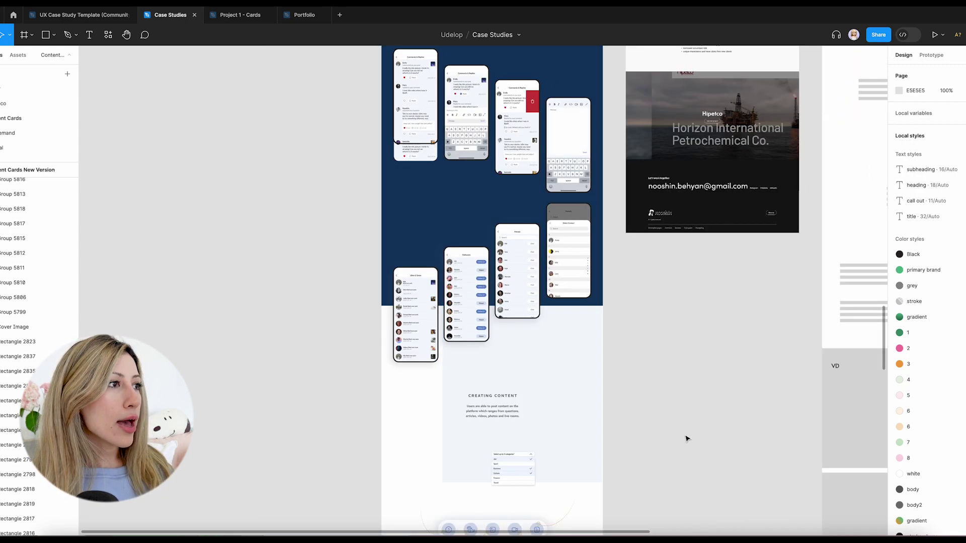
Examine the new Content Cards wireframe from the cover image and project details through the problem statement, goals and design process sections
scroll(686, 439, up, 18)
scroll(687, 438, right, 3)
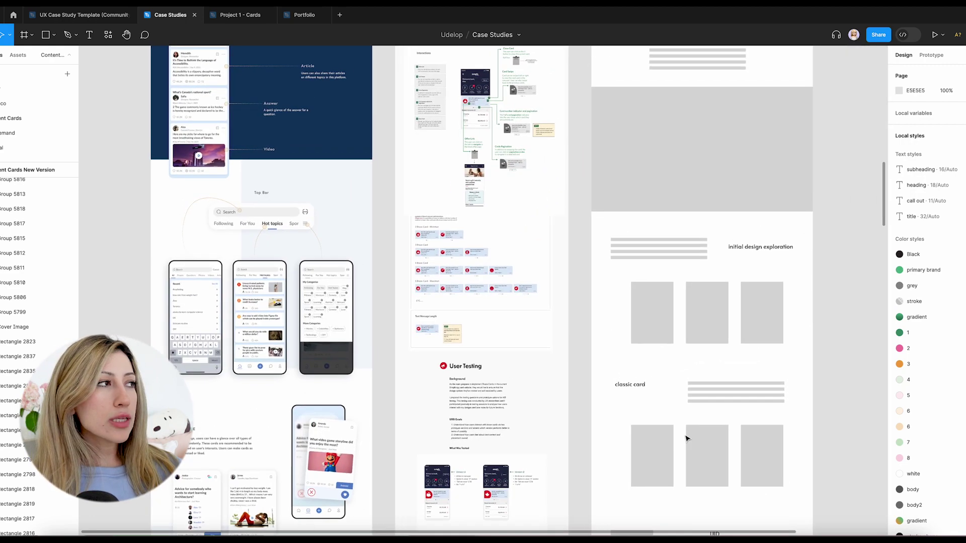
scroll(686, 439, up, 10)
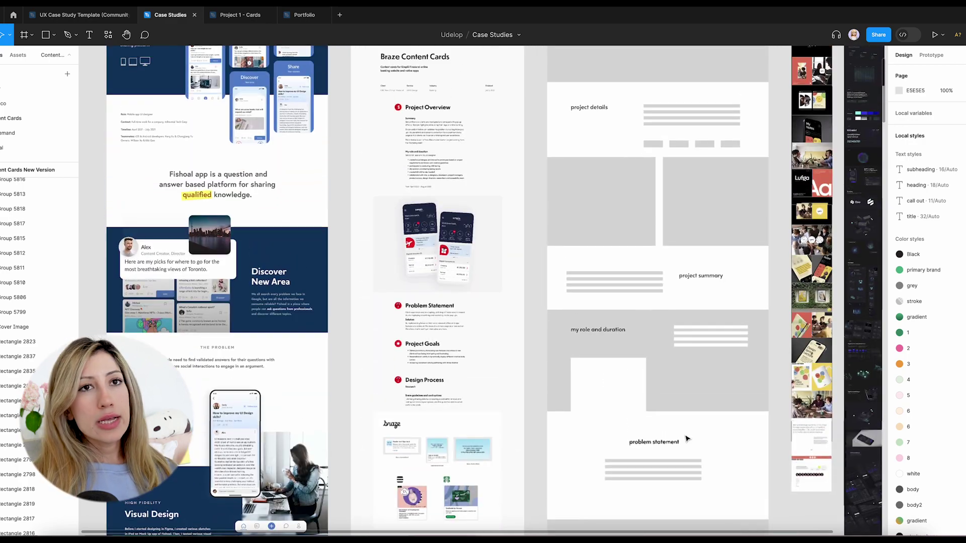
scroll(687, 438, up, 1)
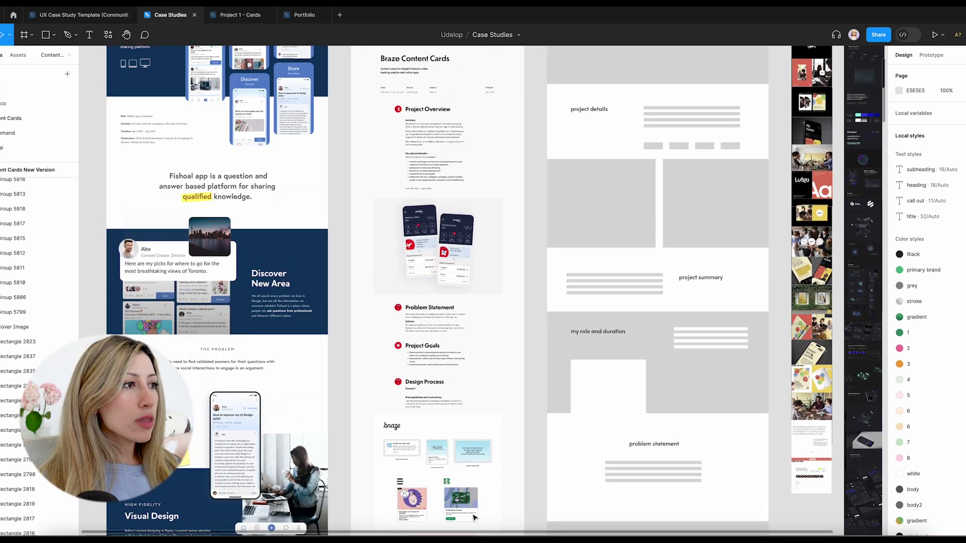
scroll(473, 517, up, 5)
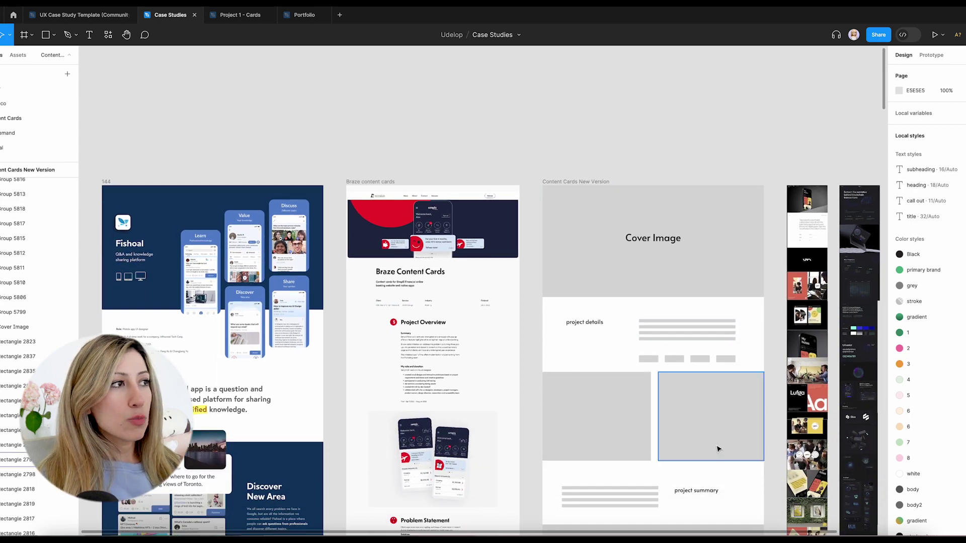
scroll(659, 459, down, 10)
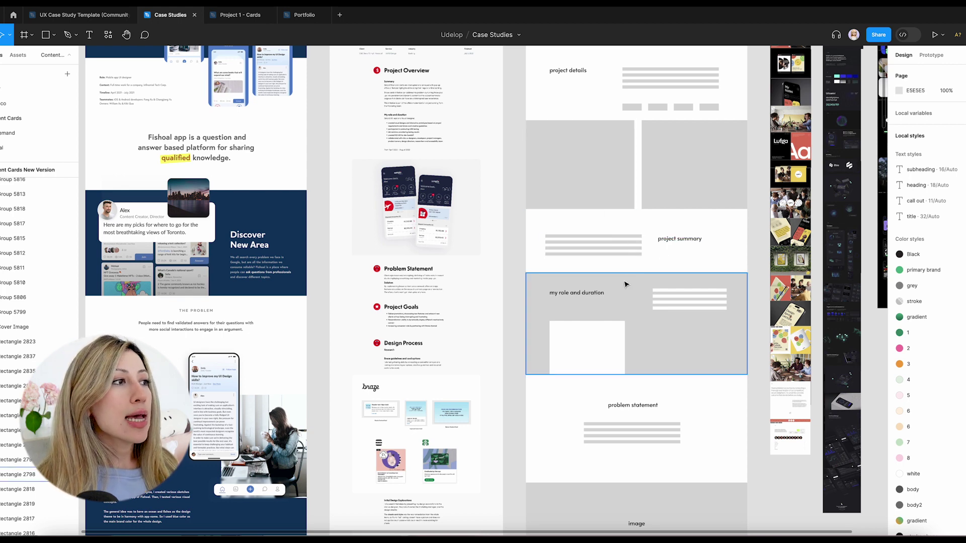
scroll(661, 354, down, 10)
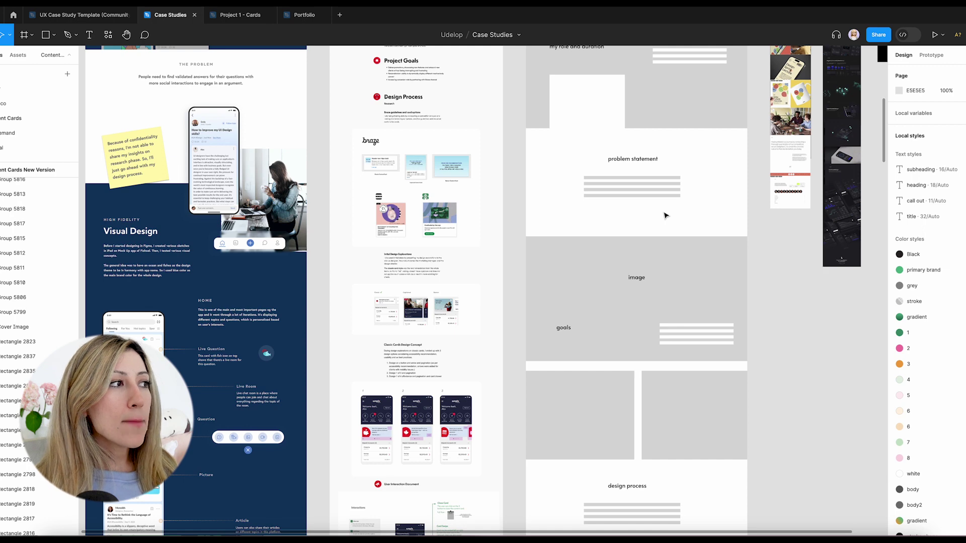
scroll(665, 215, down, 4)
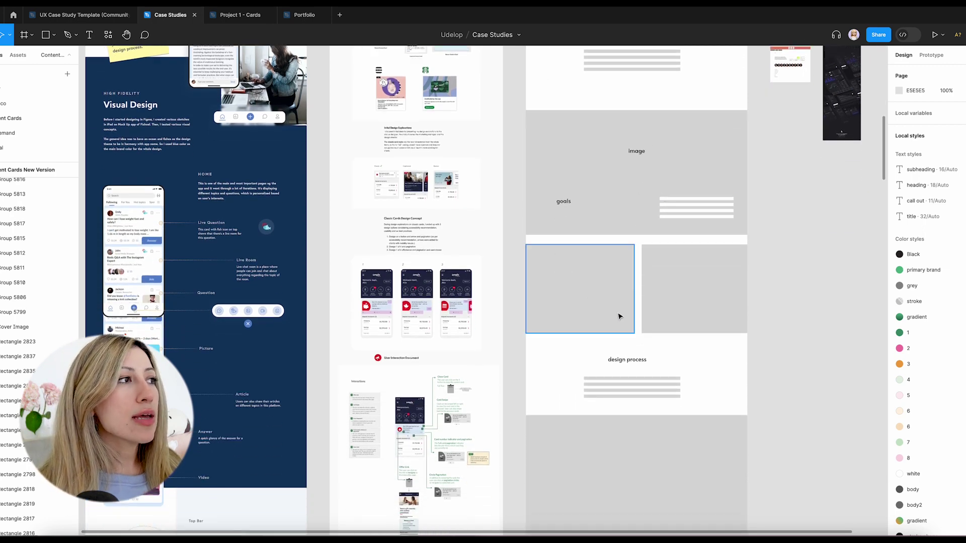
scroll(657, 332, down, 5)
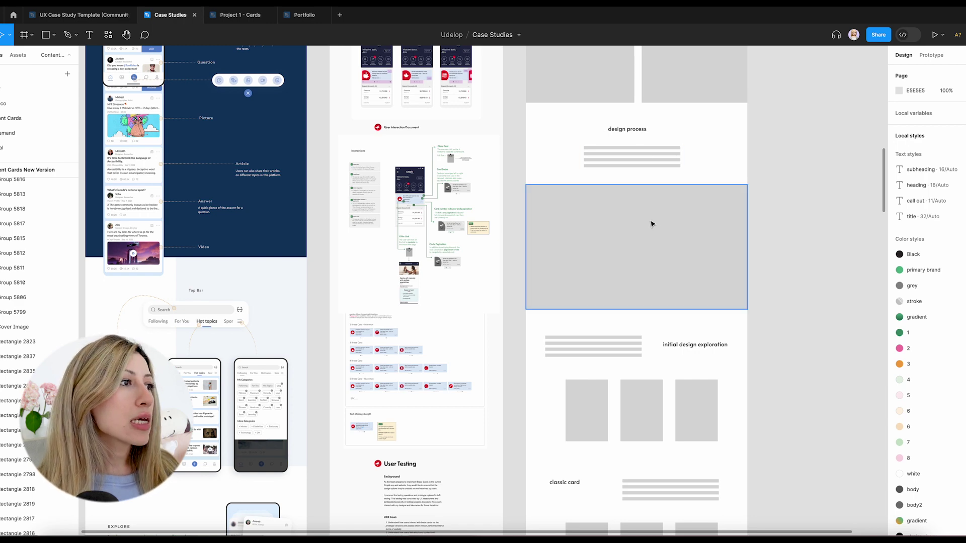
Examine the wireframe's initial design exploration, classic card, UID, animation prototypes, user testing and key findings sections
scroll(639, 265, down, 5)
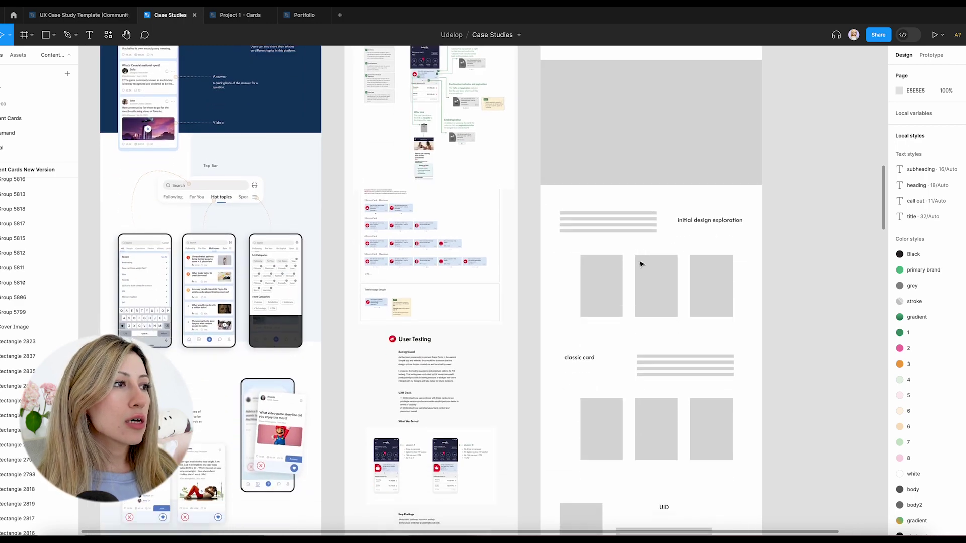
click(694, 102)
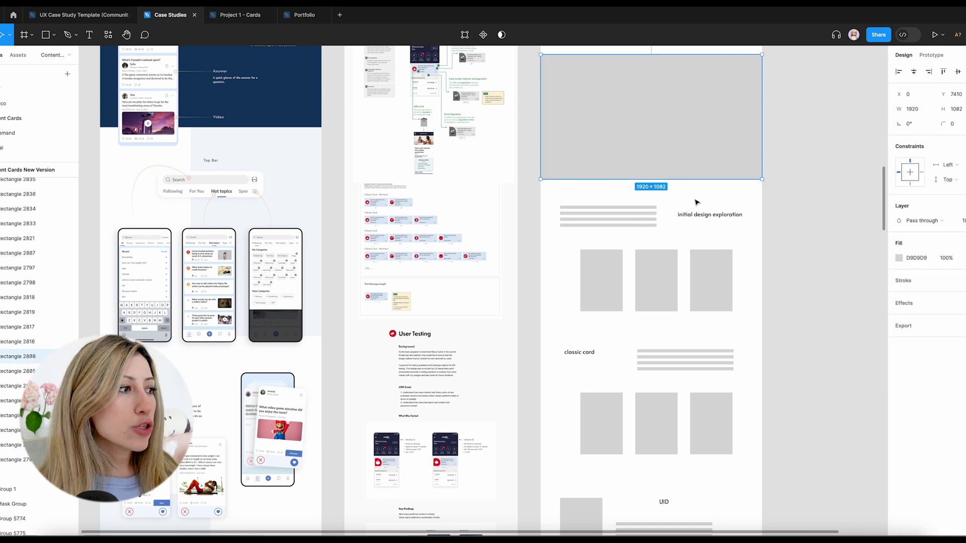
click(704, 220)
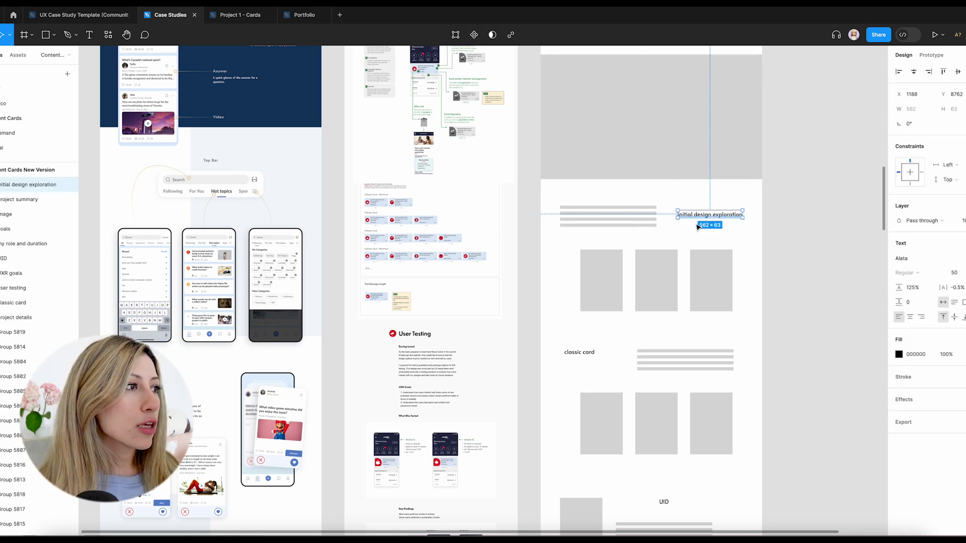
scroll(679, 277, down, 3)
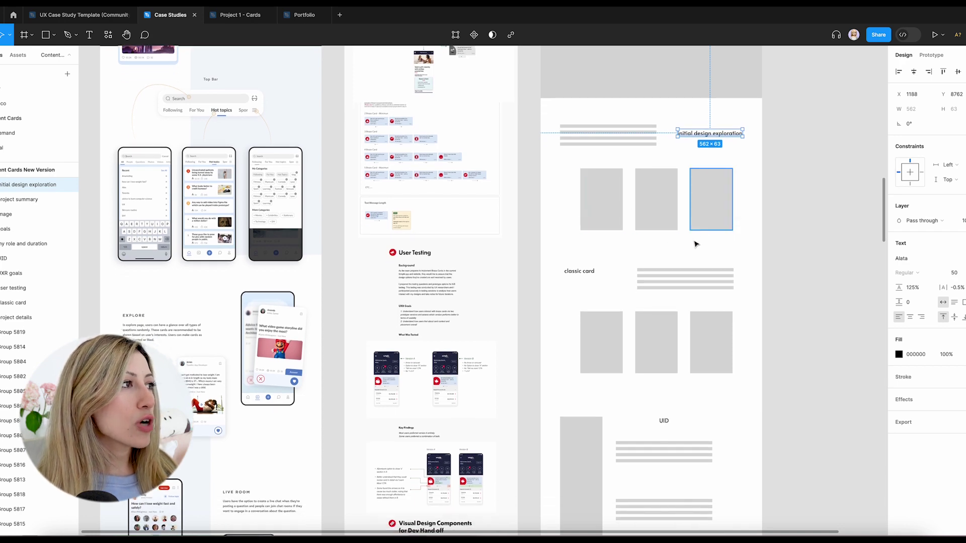
scroll(662, 268, down, 4)
click(582, 160)
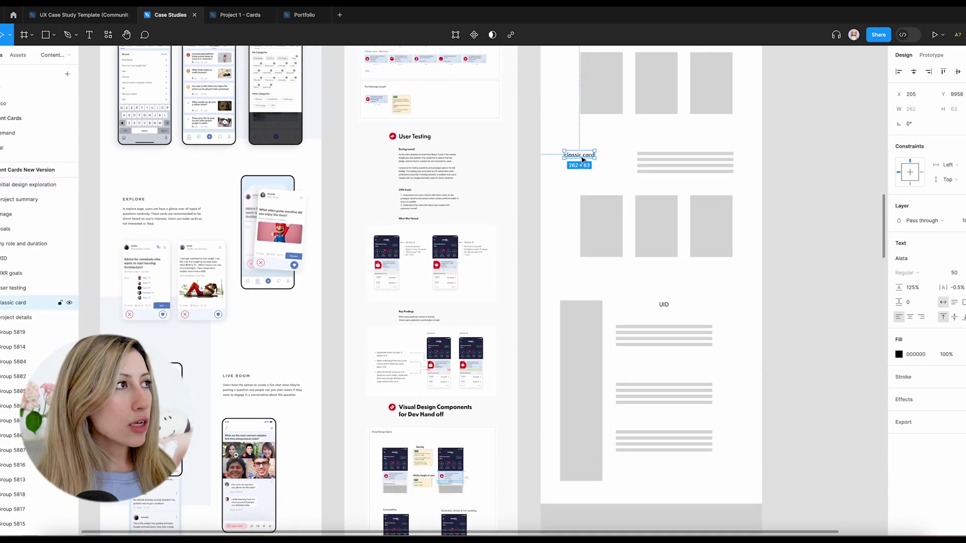
scroll(636, 293, down, 3)
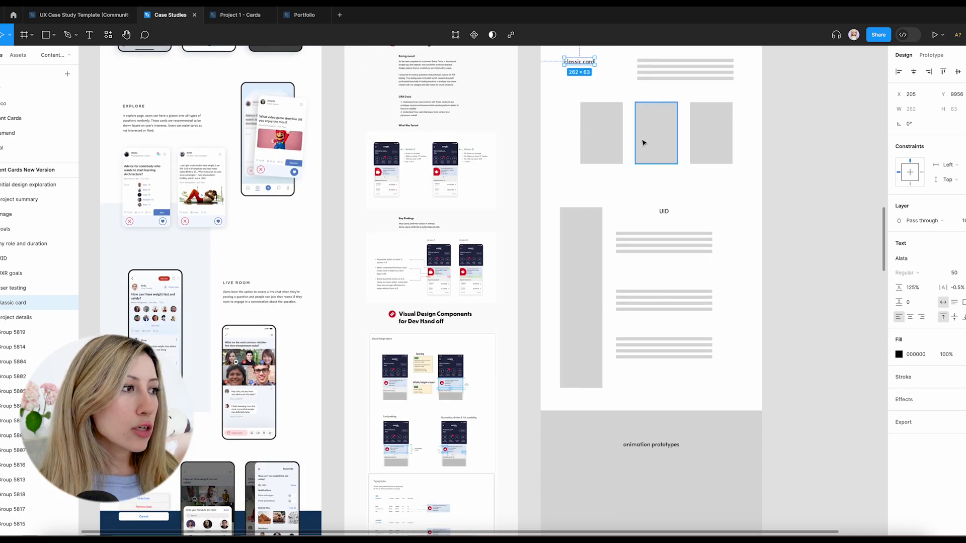
click(661, 214)
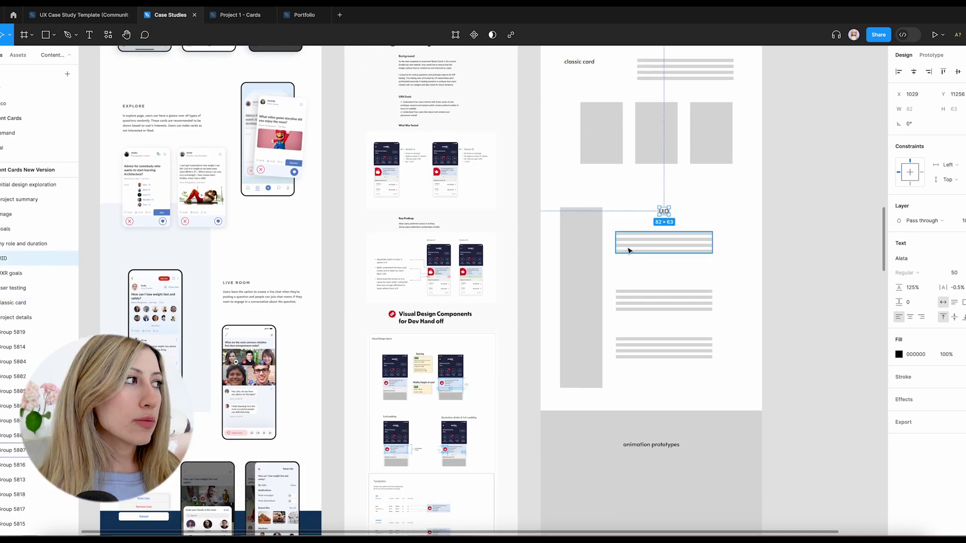
scroll(628, 251, down, 5)
scroll(621, 287, down, 3)
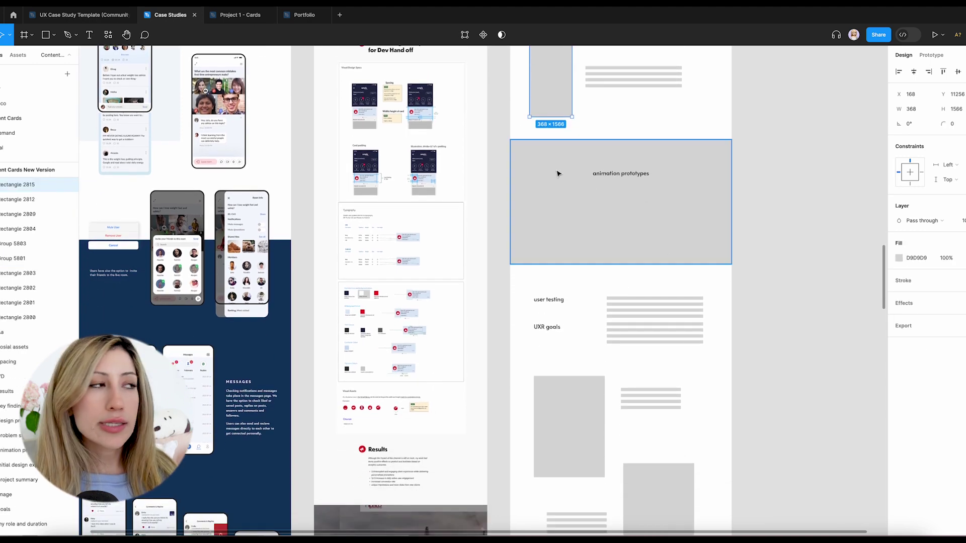
scroll(681, 247, down, 4)
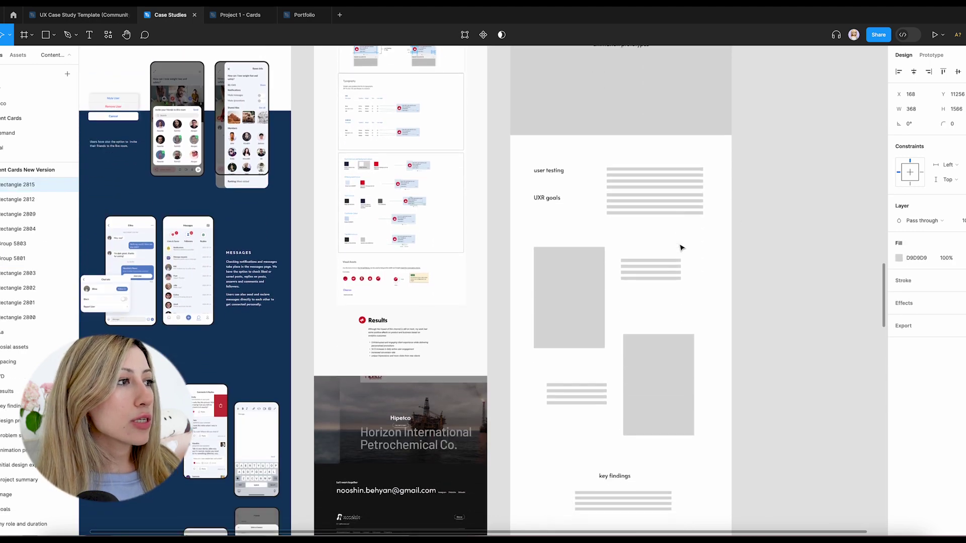
scroll(681, 247, down, 7)
Examine the Visual Design Specs in the original Braze Content Cards case study, including card padding and typography
key(Tab)
scroll(608, 287, down, 6)
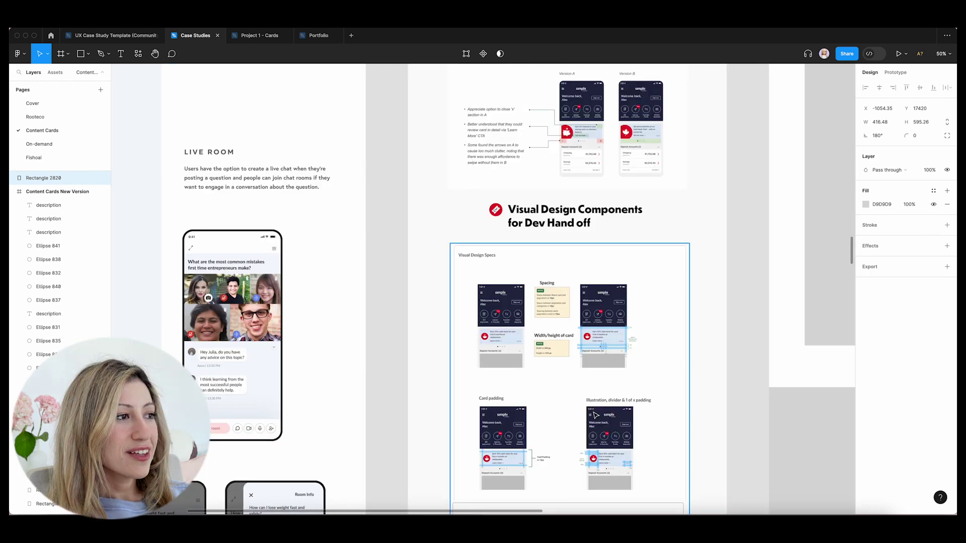
scroll(595, 413, down, 5)
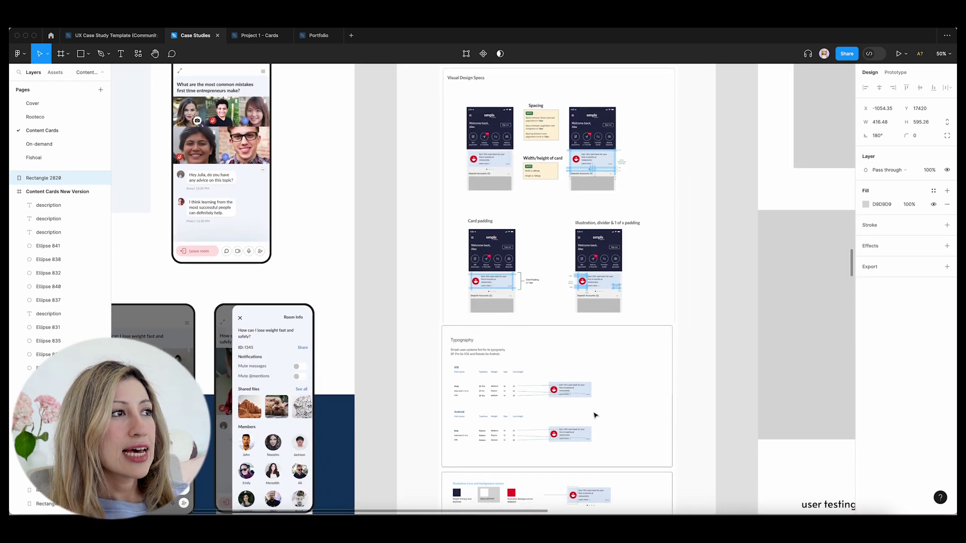
key(super+plus)
scroll(562, 309, right, 3)
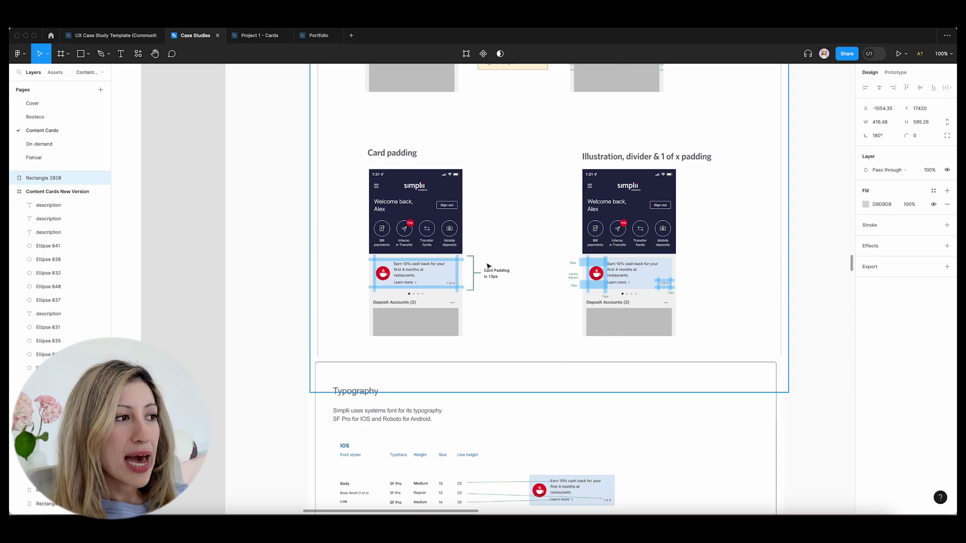
key(super+minus)
key(super+minus)
Examine the wireframe's rows of circle and description placeholders below the typography block, through the closing results section
scroll(509, 276, down, 20)
scroll(631, 322, right, 3)
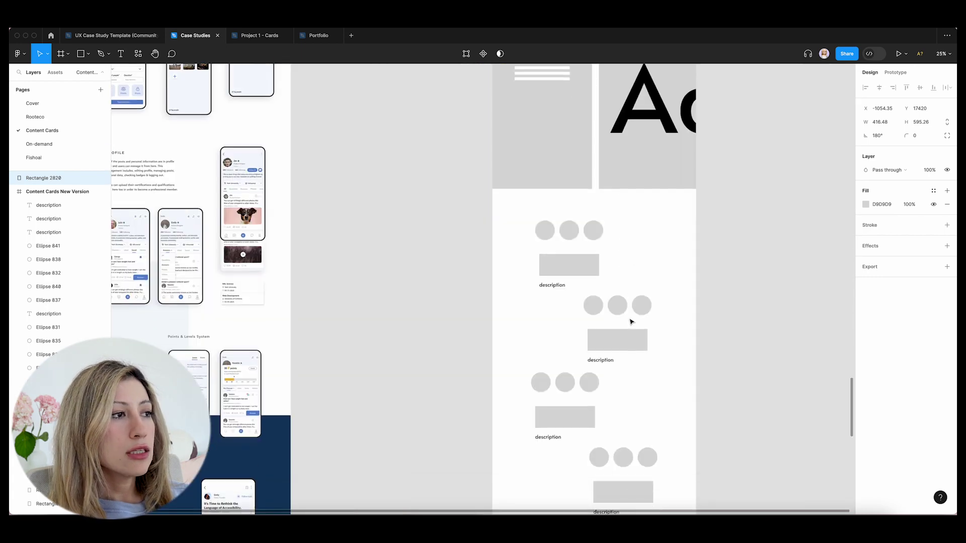
scroll(630, 322, down, 3)
scroll(630, 322, up, 4)
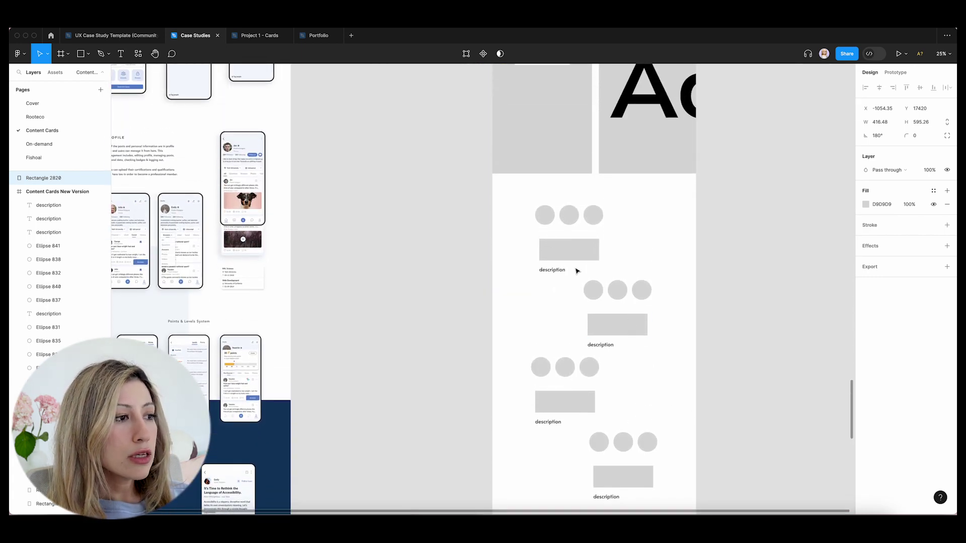
click(646, 290)
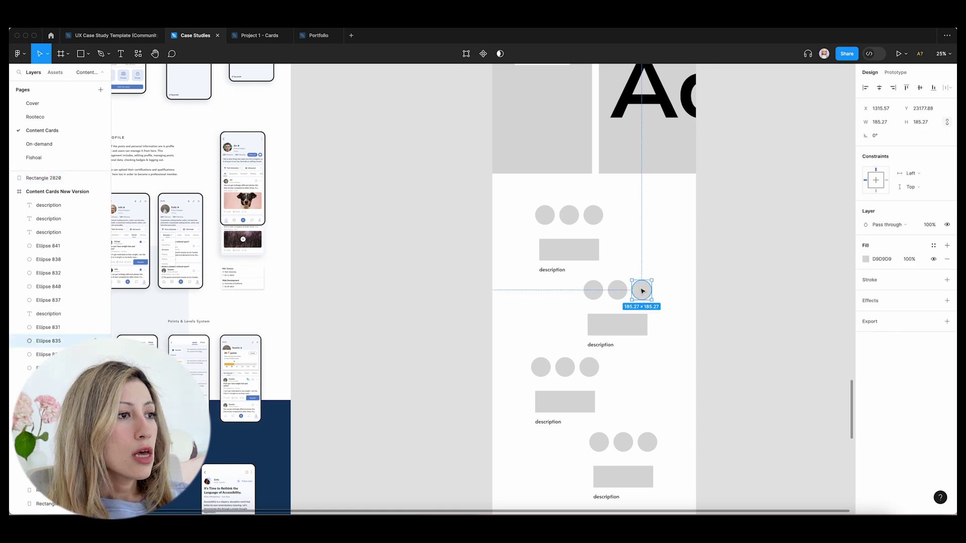
click(616, 295)
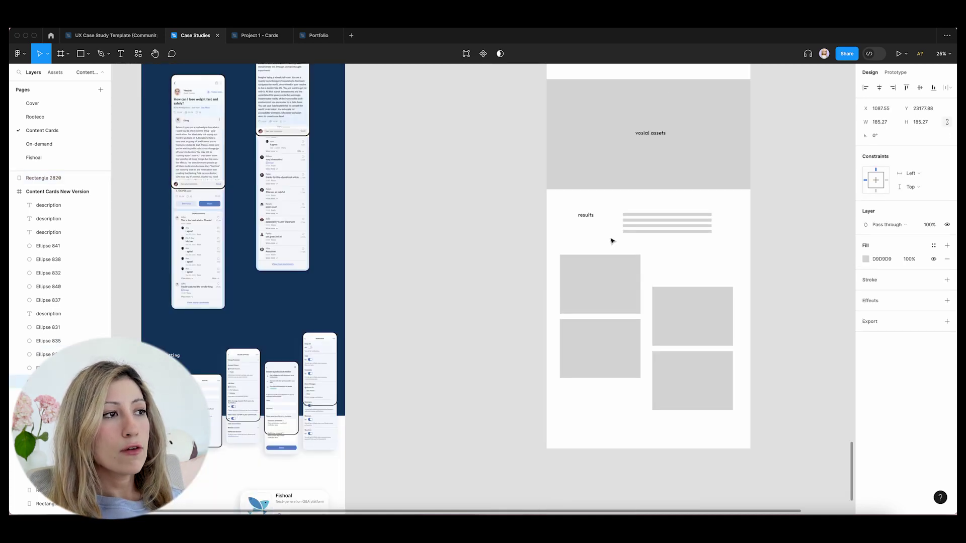
Read the Results text in the original Braze Content Cards case study at close range
scroll(610, 239, up, 10)
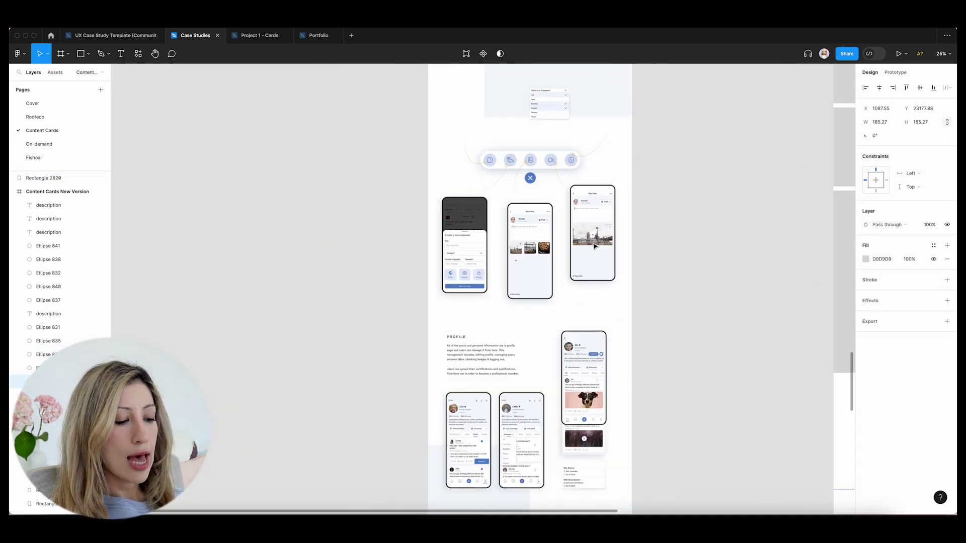
scroll(595, 246, up, 7)
key(super+plus)
key(super+plus)
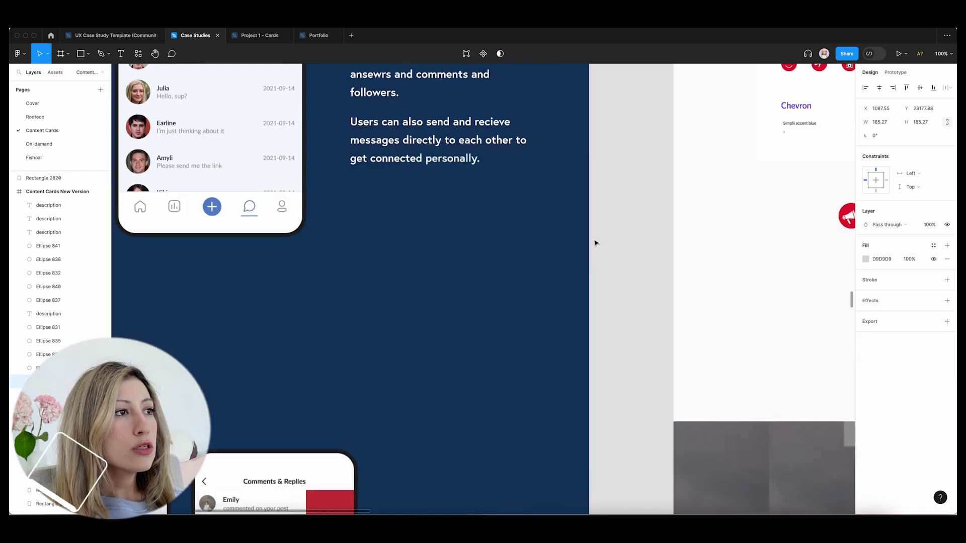
scroll(595, 242, right, 5)
scroll(592, 241, right, 2)
key(super+plus)
scroll(570, 228, right, 4)
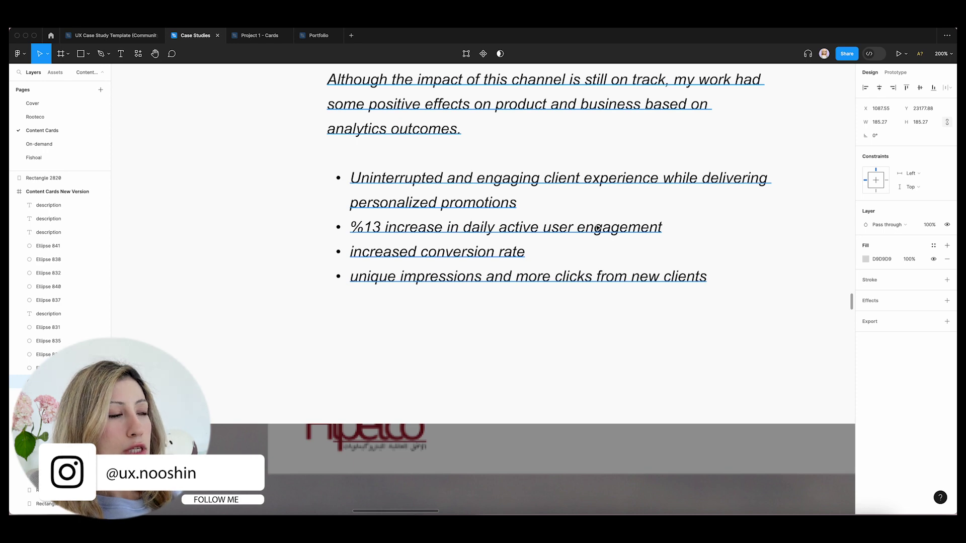
Return to the wireframe and examine its results section with the staggered image placeholders
key(super+minus)
key(super+minus)
key(super+minus)
scroll(599, 230, down, 20)
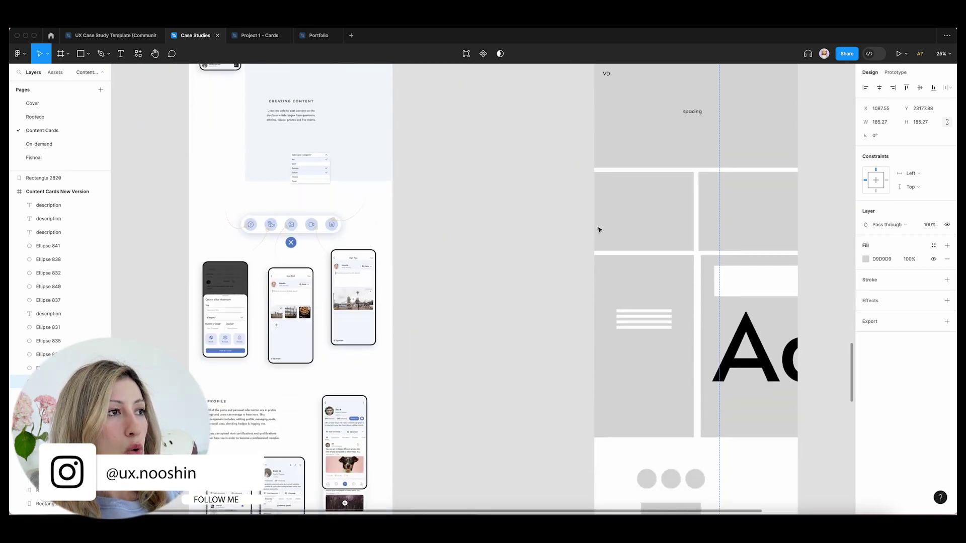
scroll(599, 230, right, 2)
scroll(598, 230, down, 10)
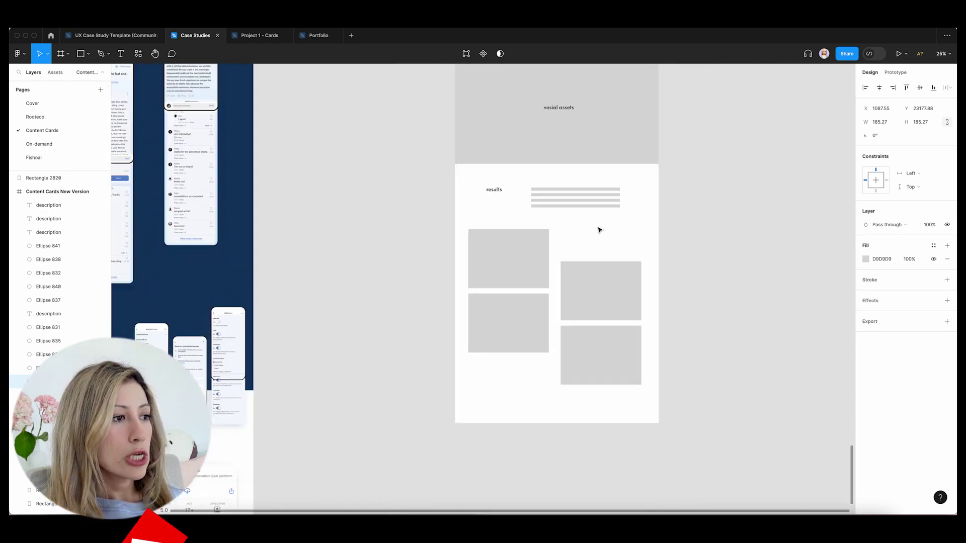